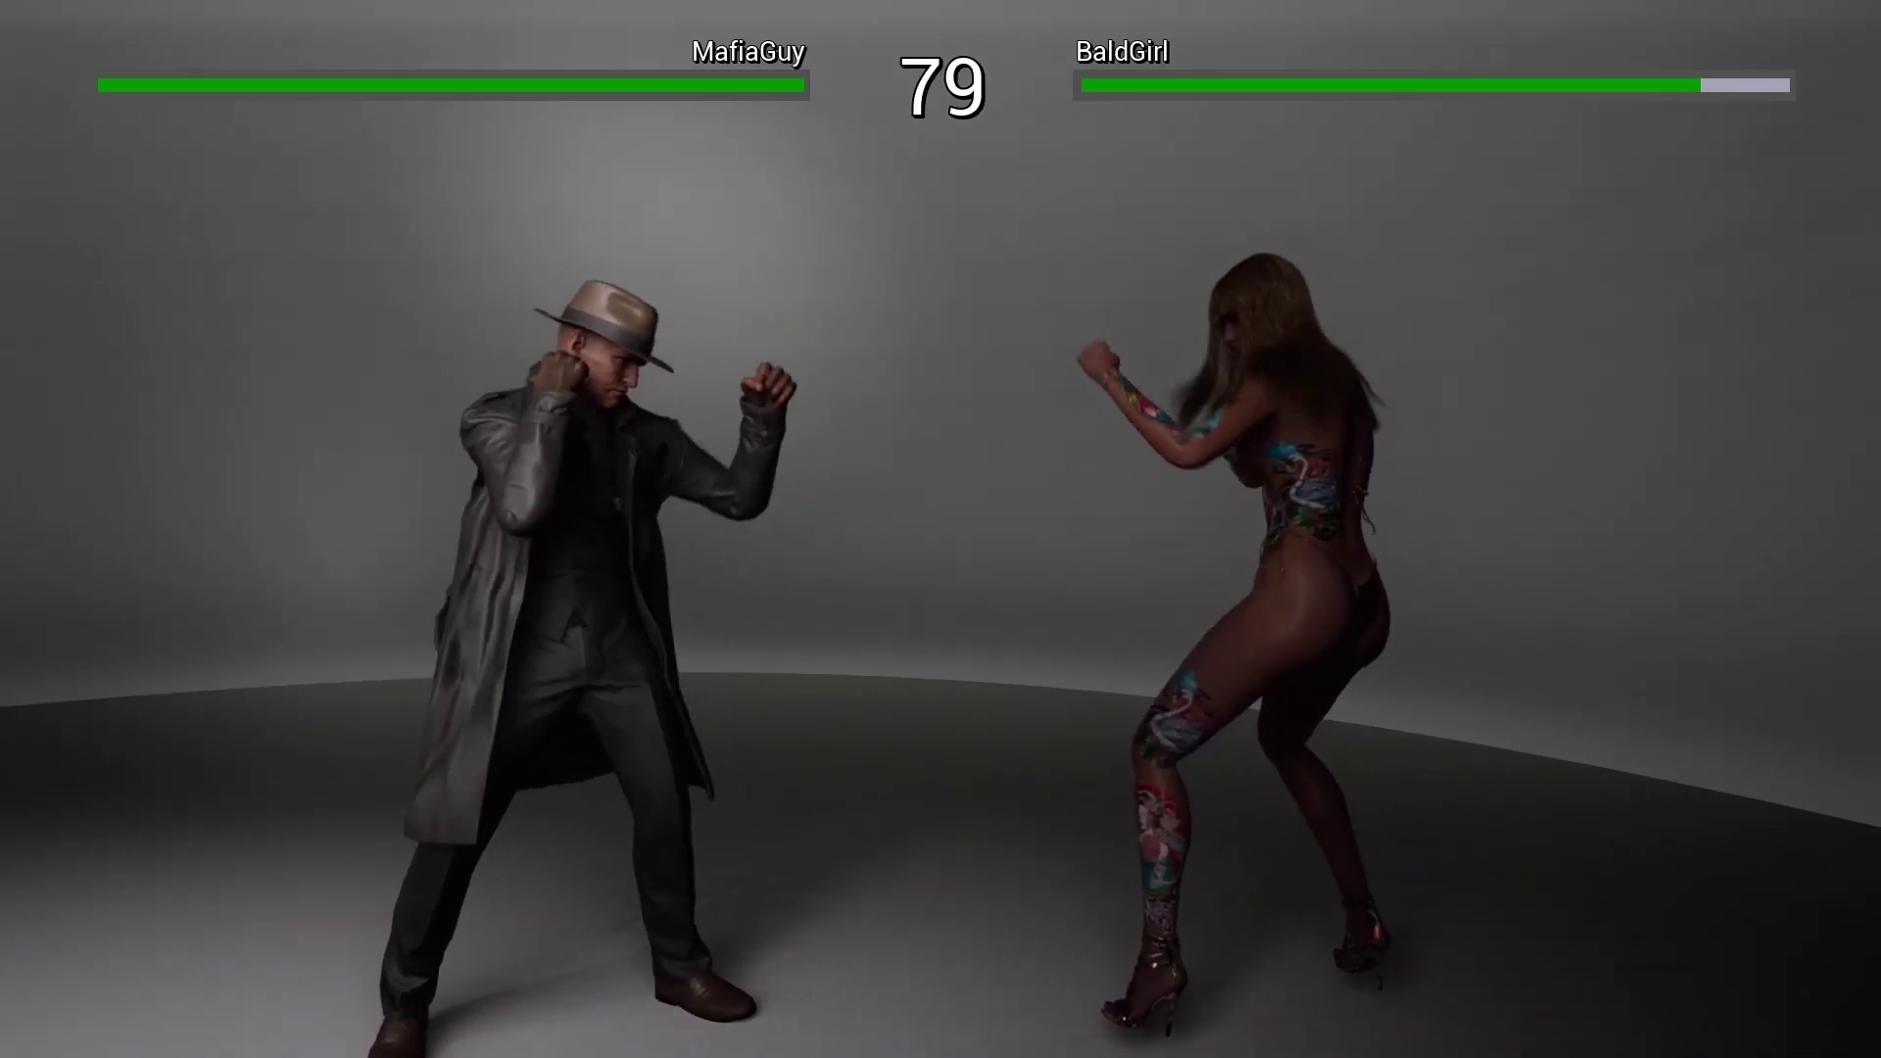
- As MafiaGuy, punch BaldGirl with J and advance toward her with D
key("j")
key("d")
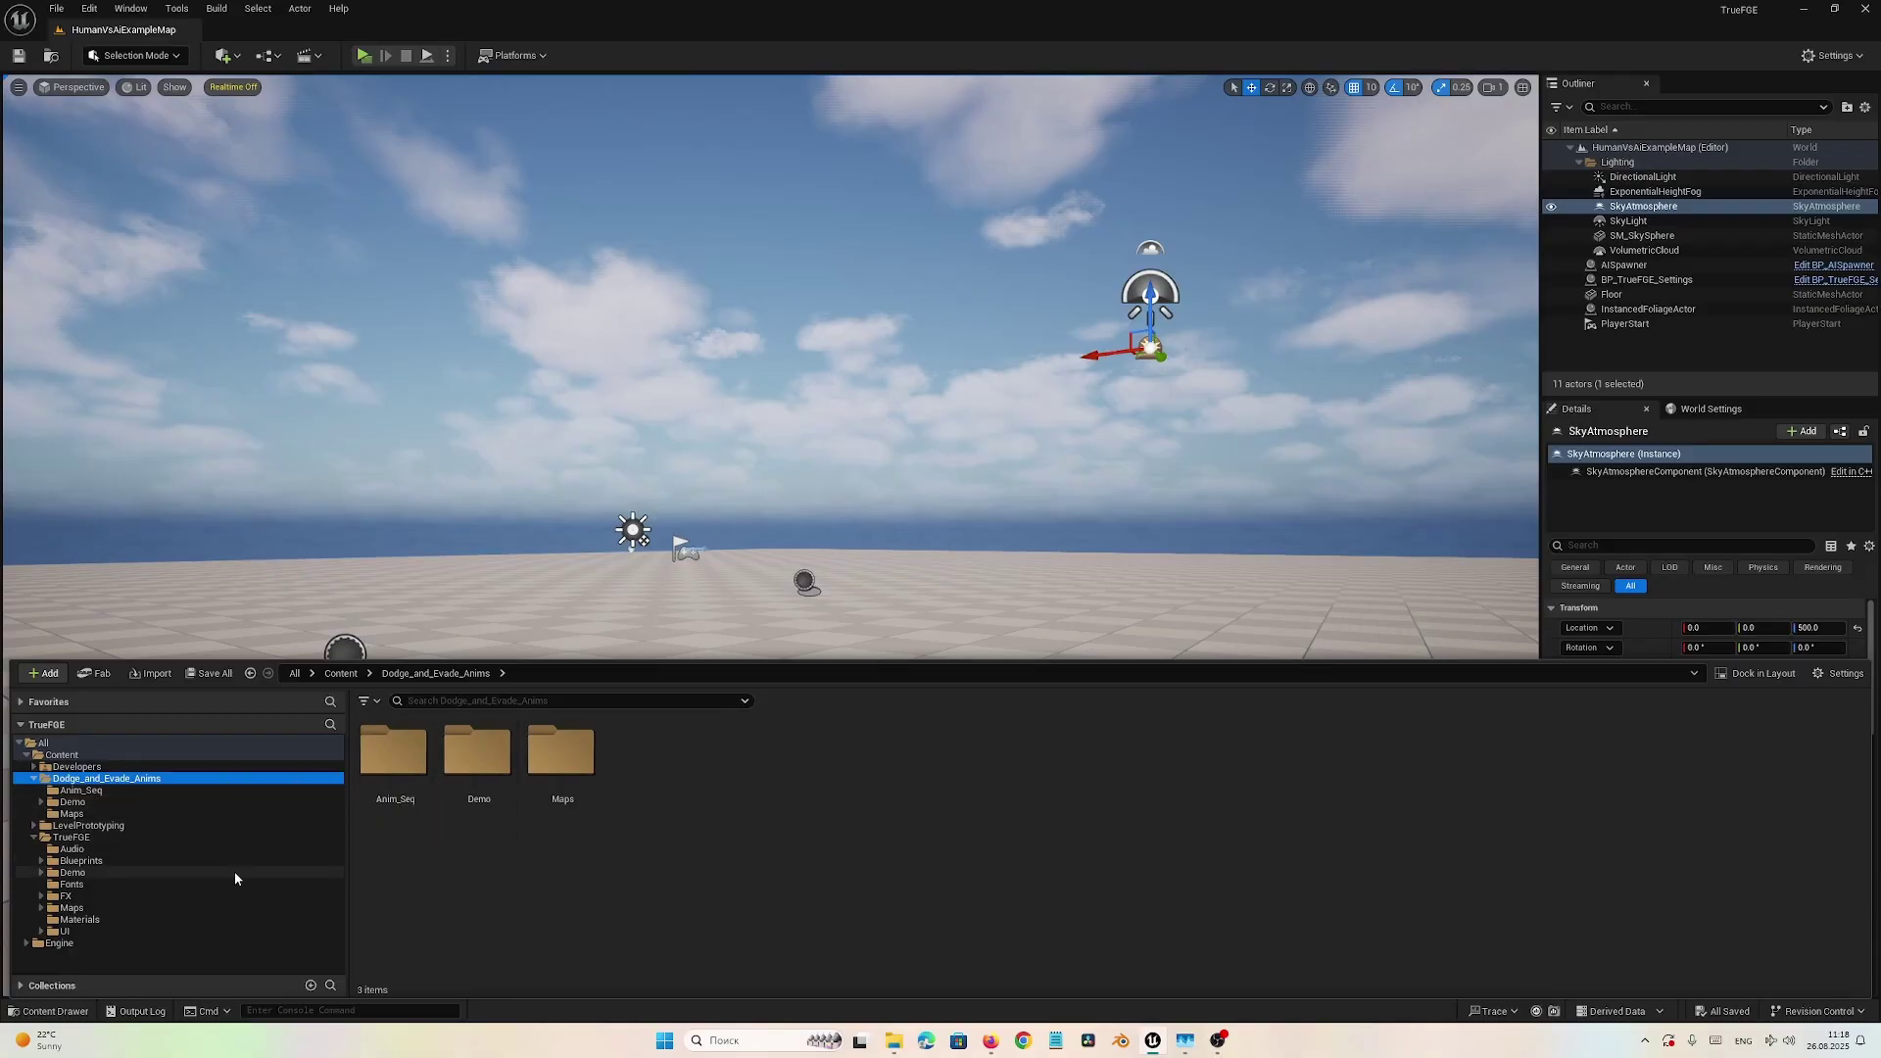
- Open the Anim_Seq folder, enlarge the asset panel, and select all 36 dodge sequences
left_click(98, 793)
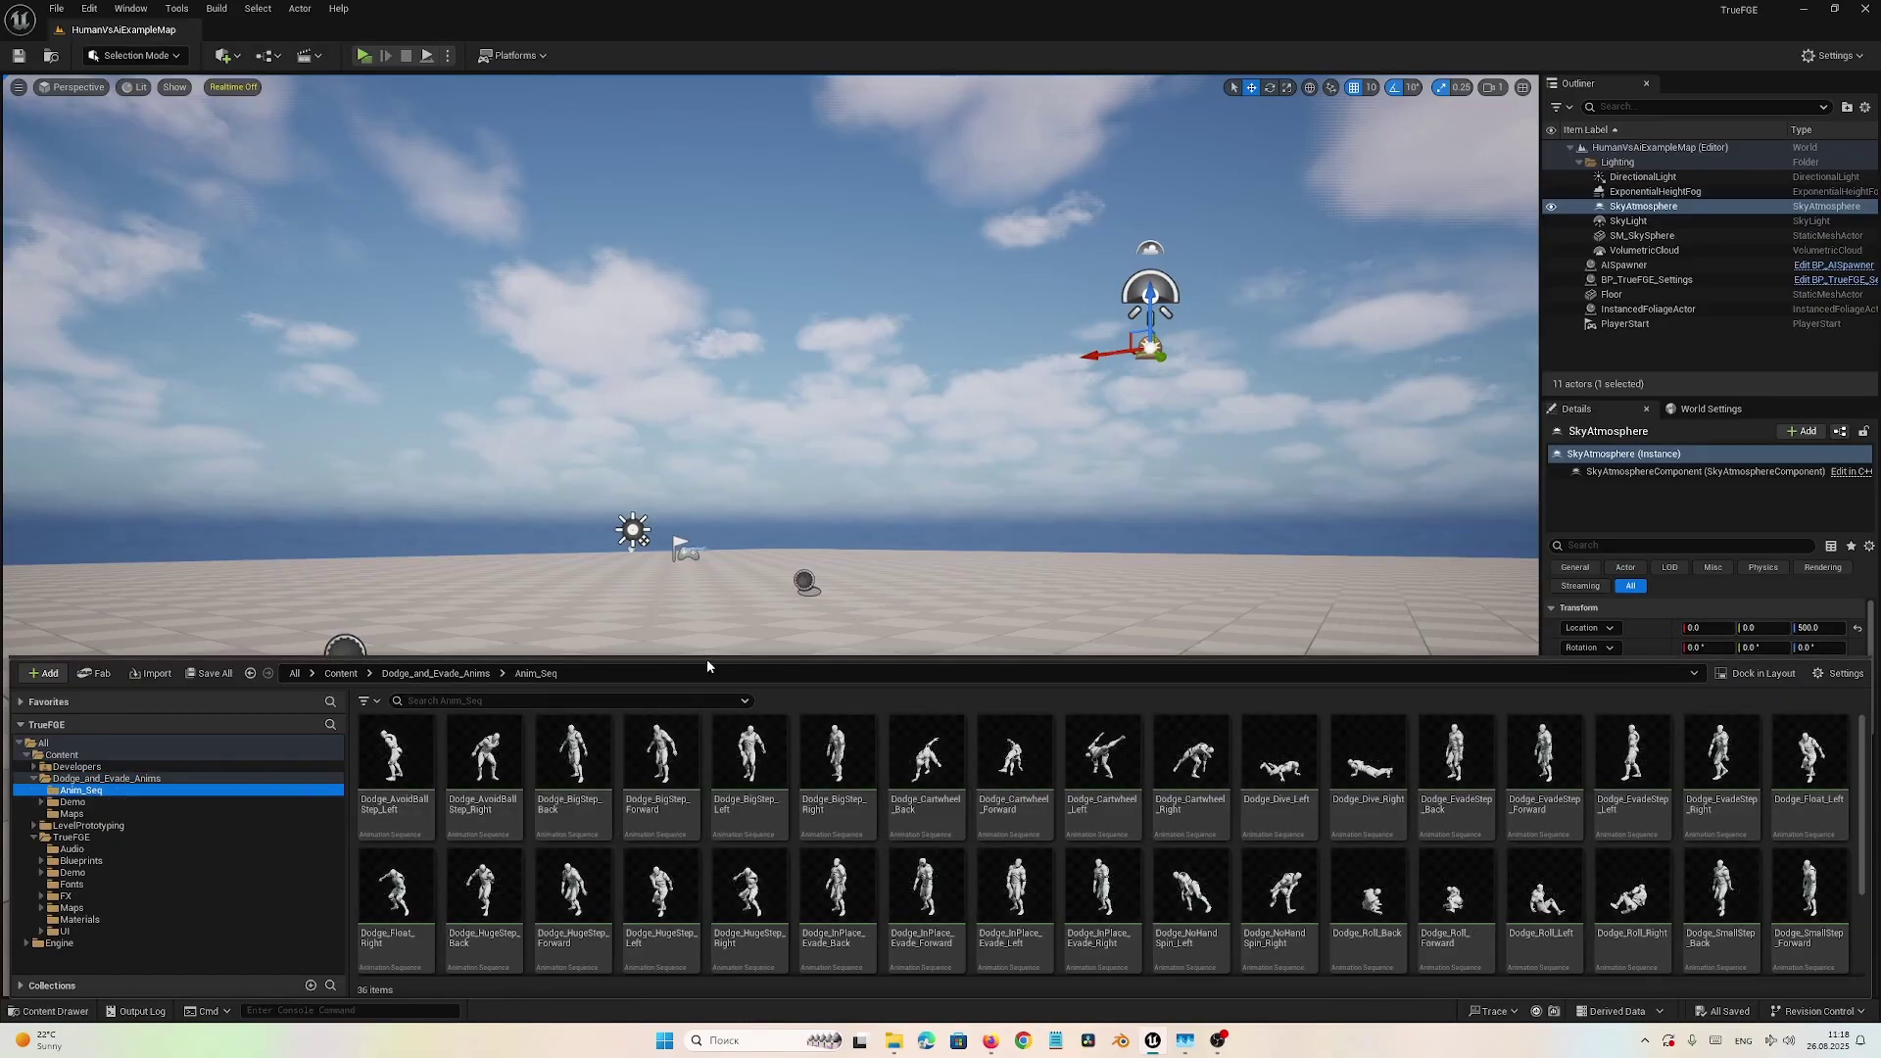
left_click_drag(702, 662, 697, 482)
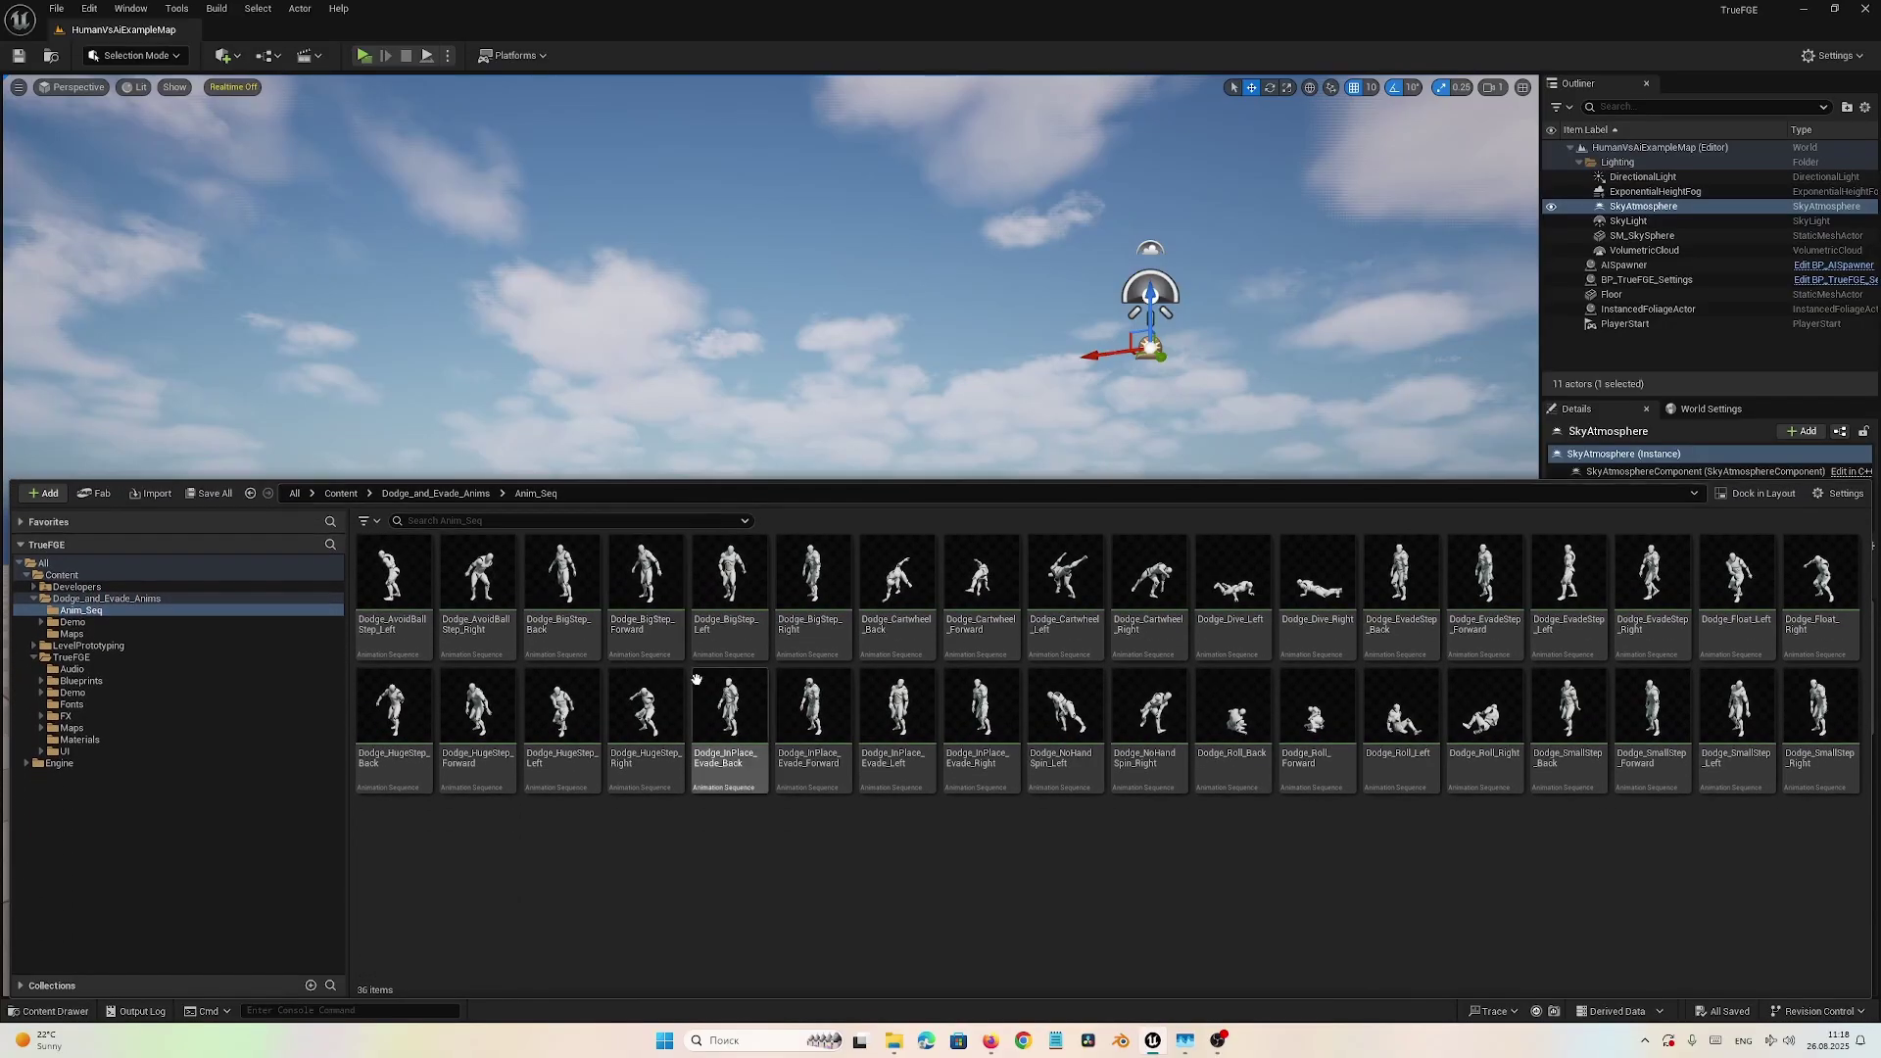
left_click(380, 592)
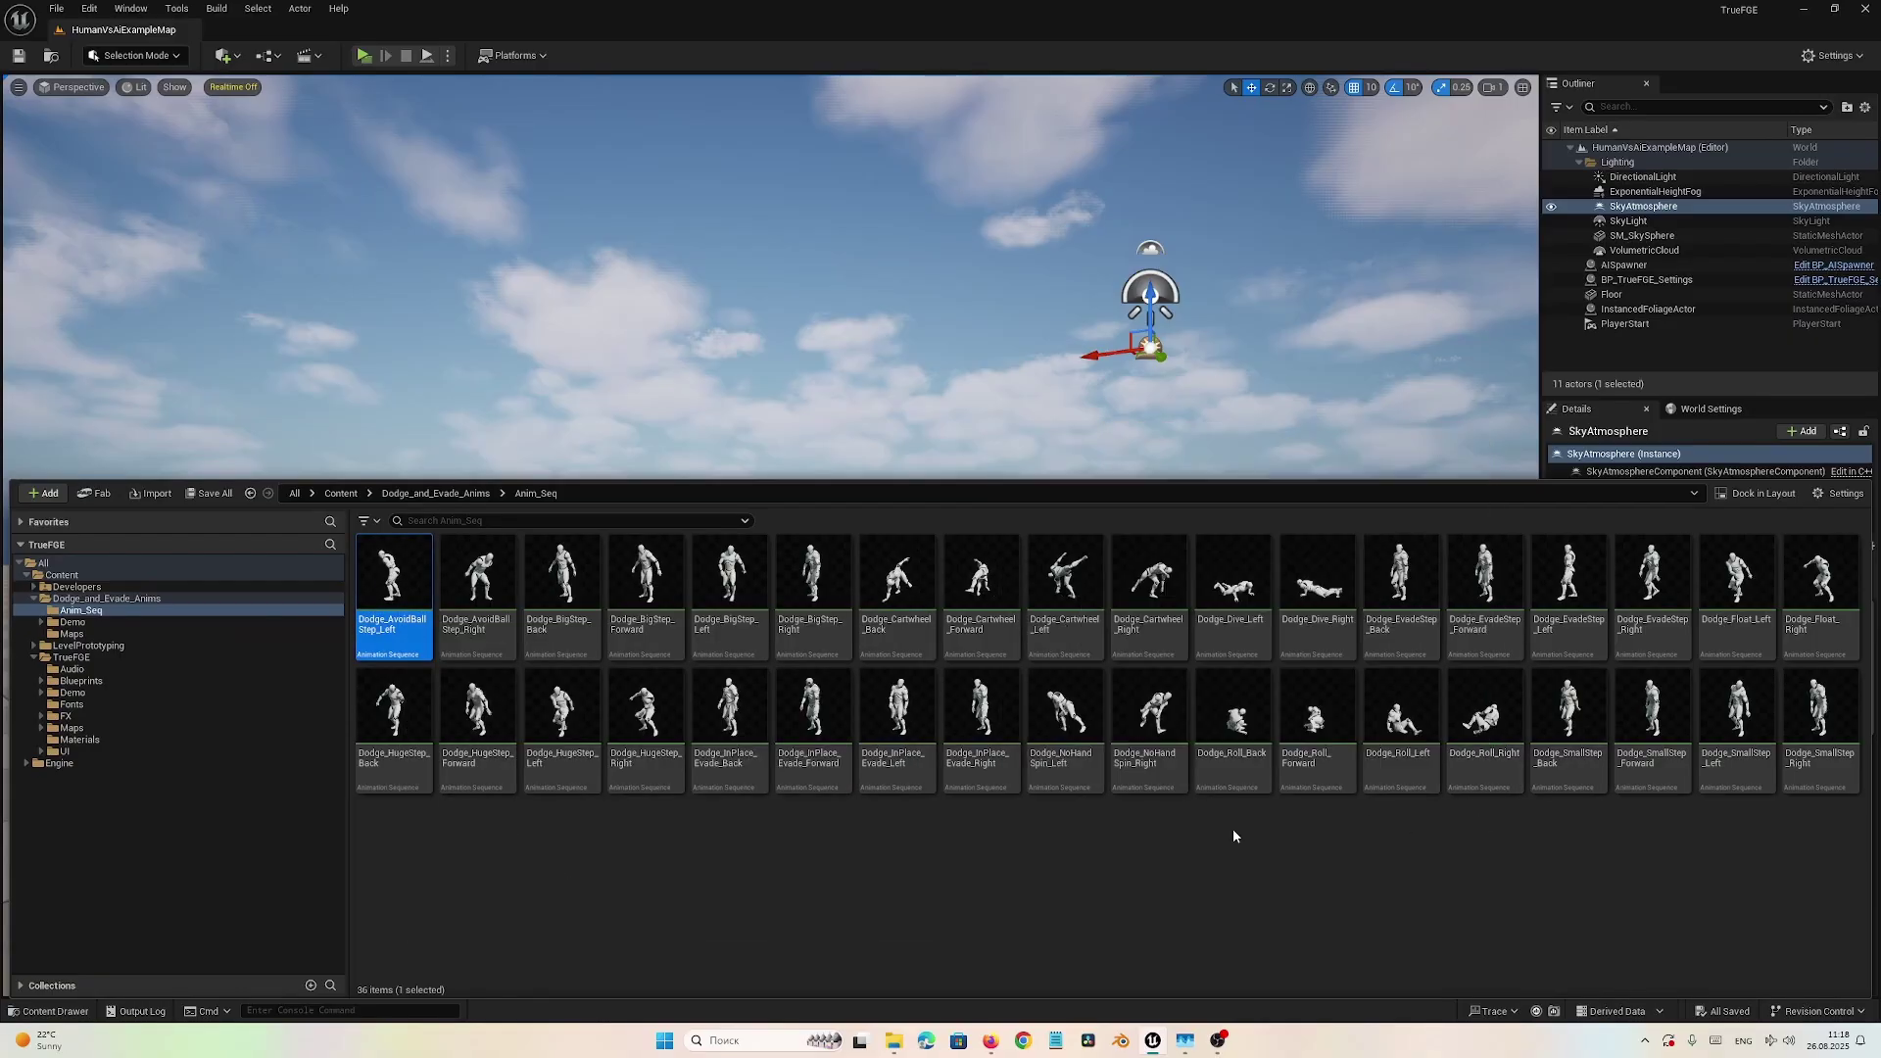
key("ctrl+a")
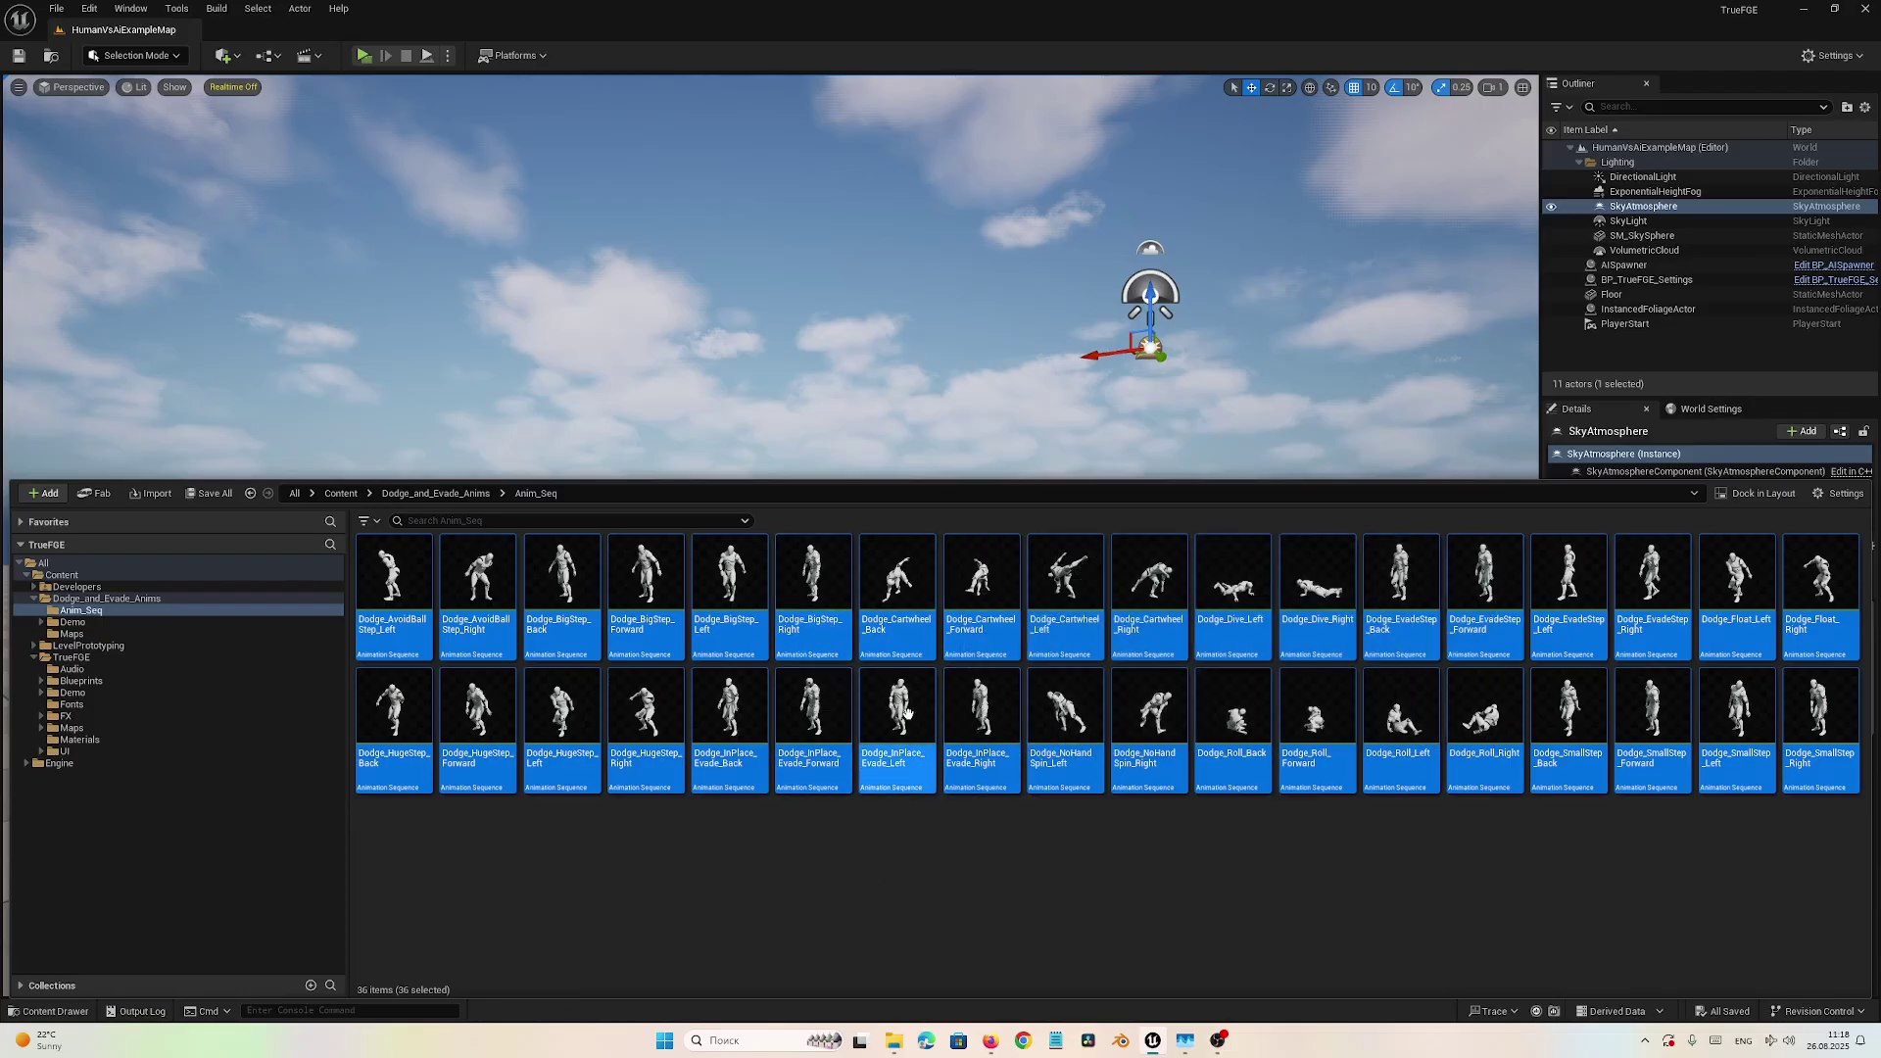
- Replace the skeleton of the 36 selected dodge animations with Mannequin_Skeleton
right_click(909, 713)
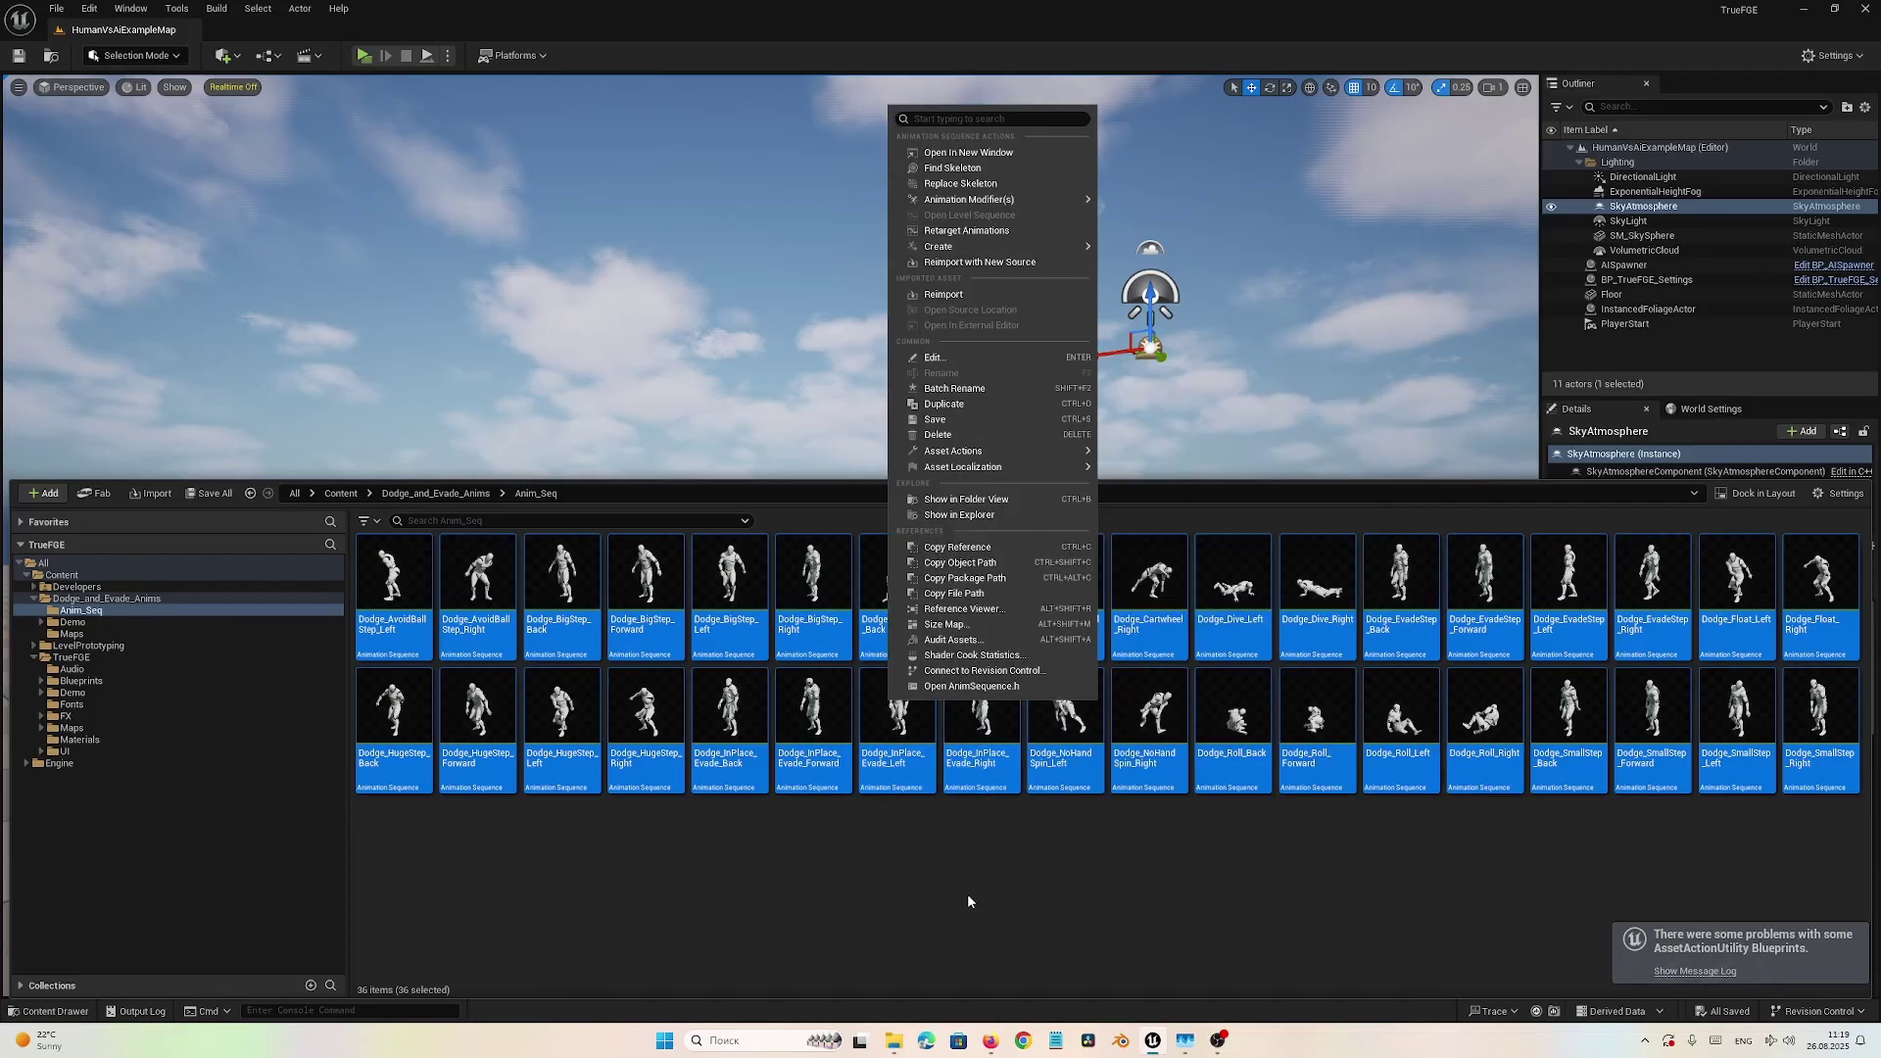
left_click(975, 183)
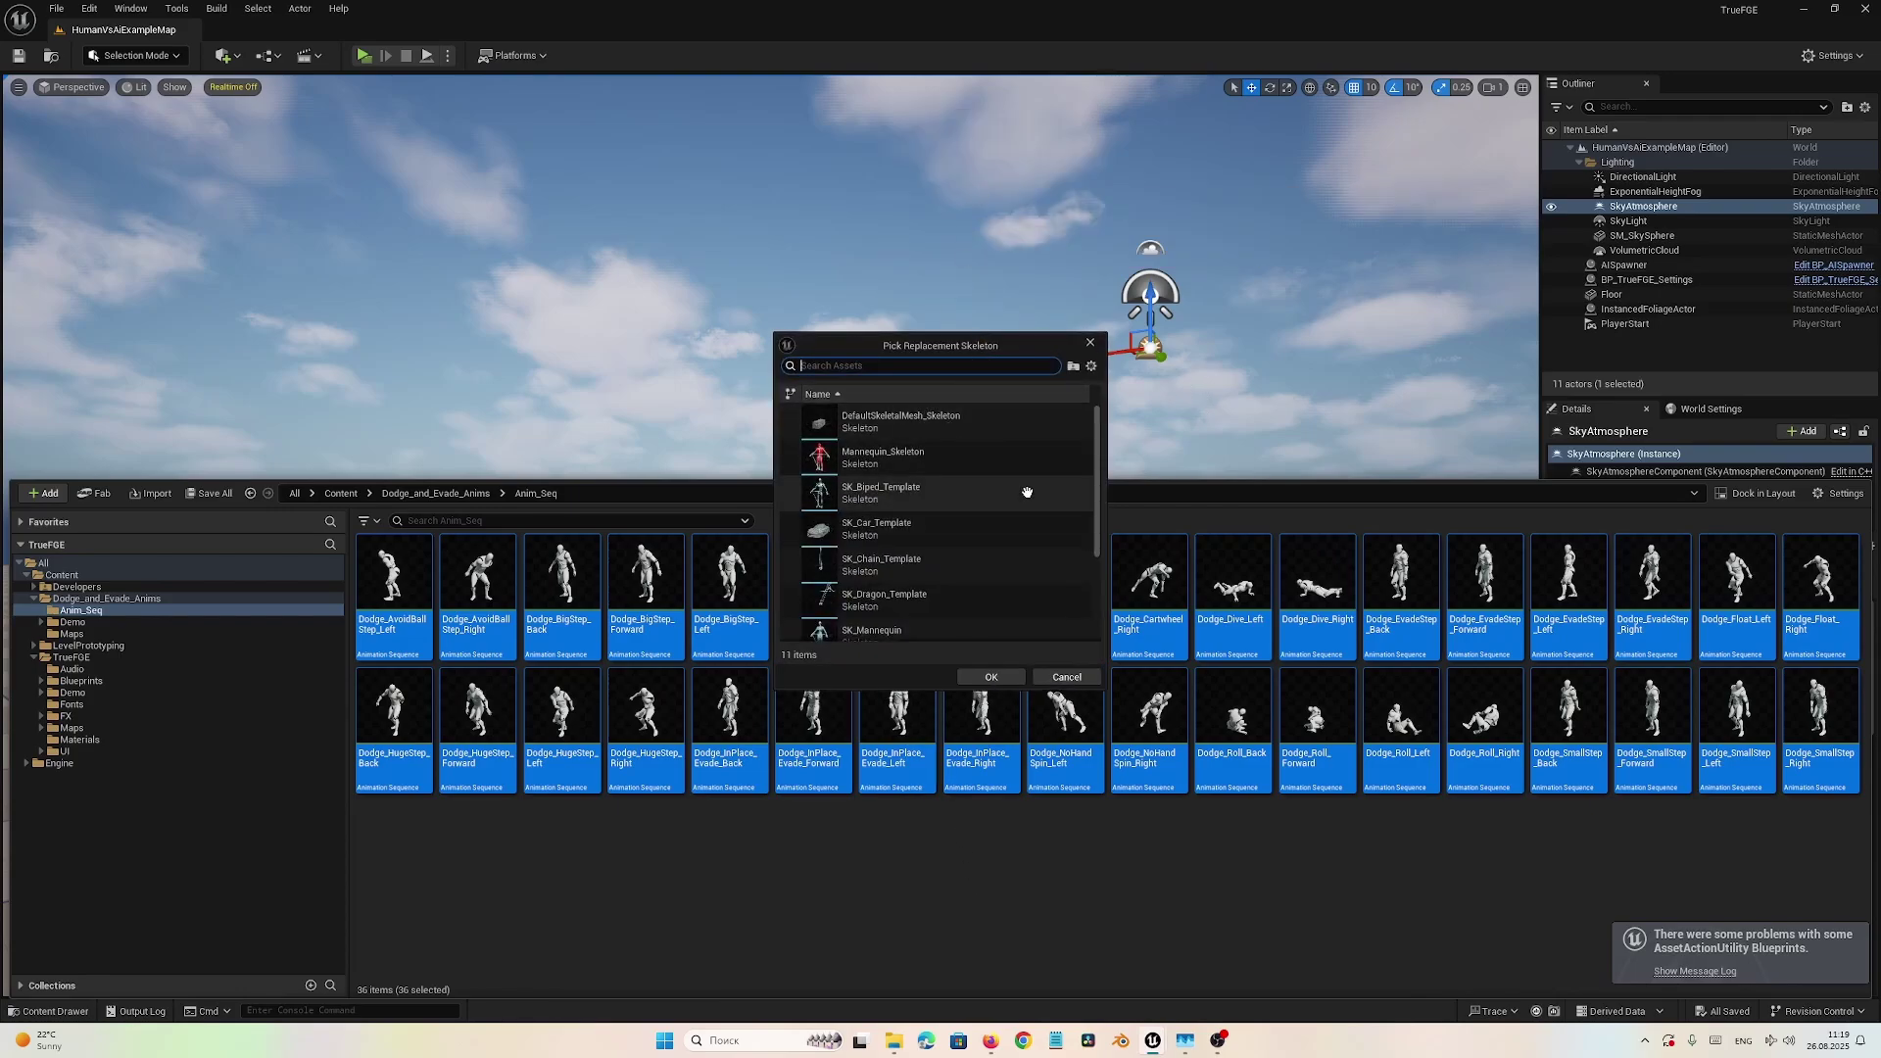
left_click(860, 453)
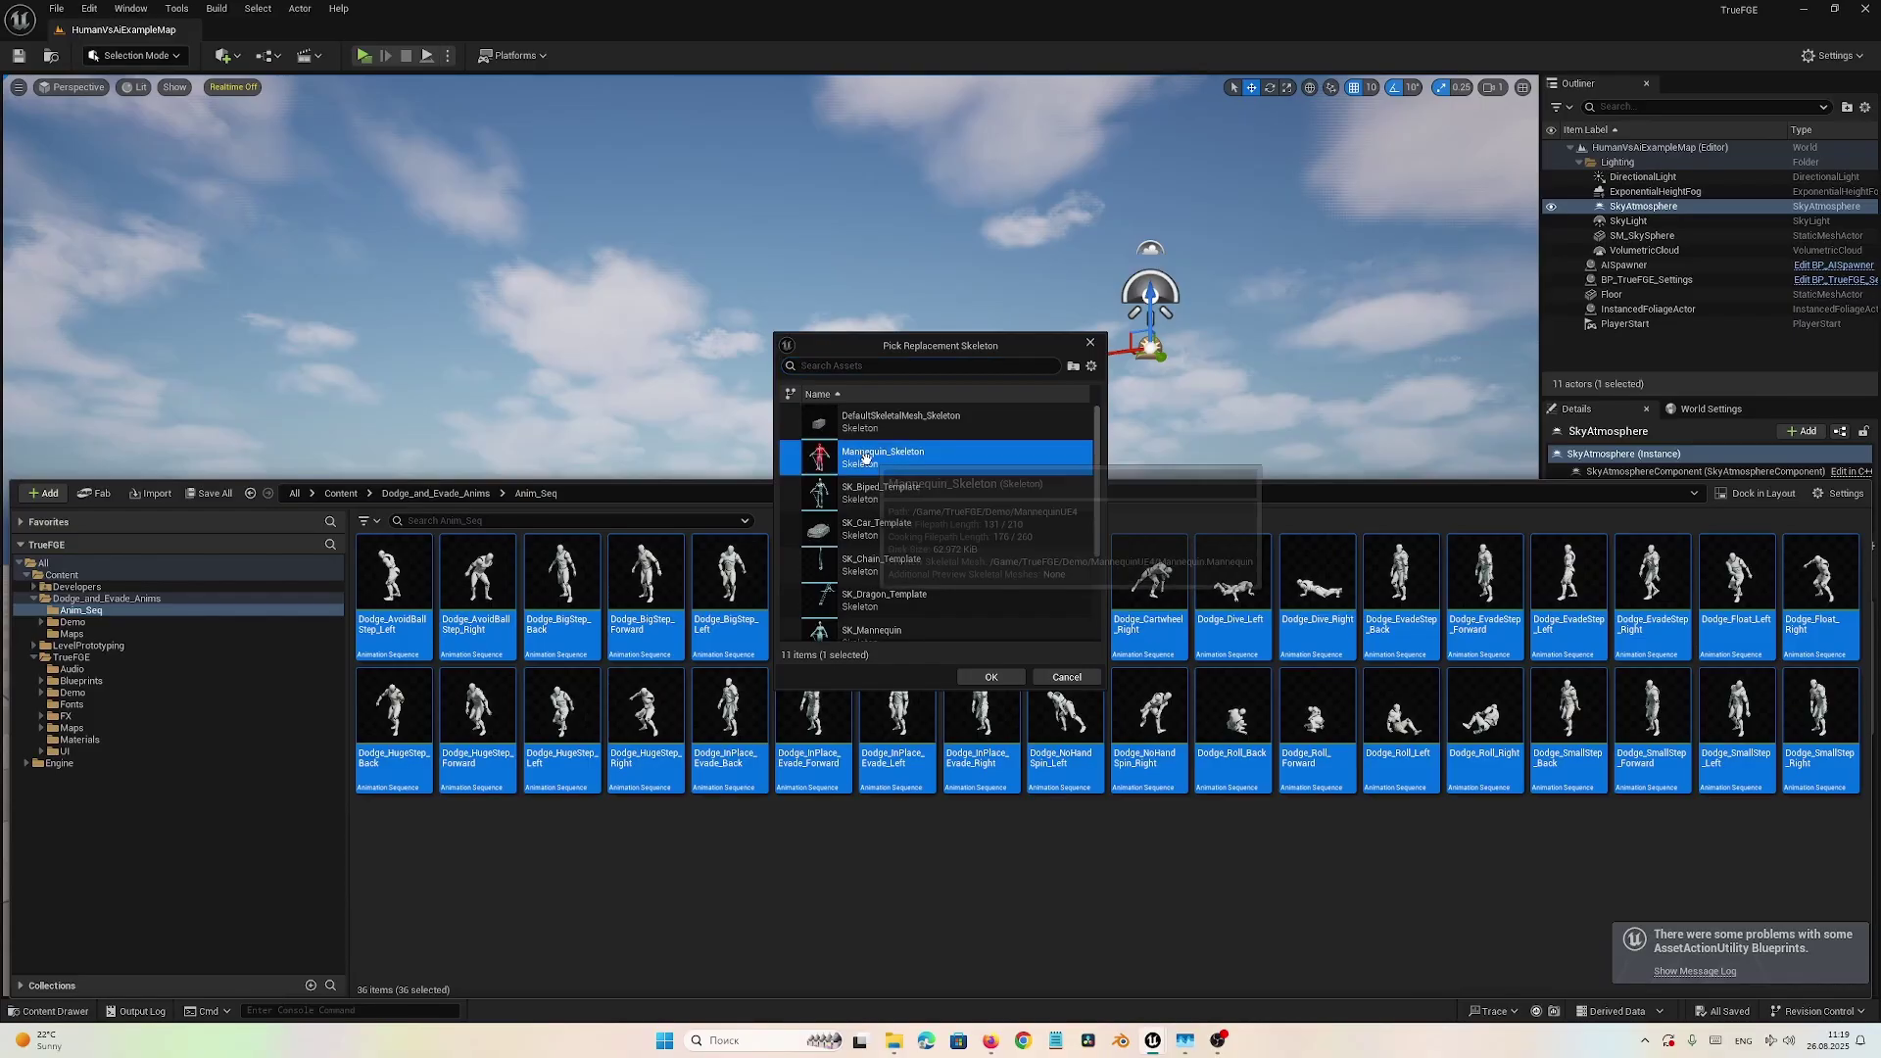
left_click(980, 677)
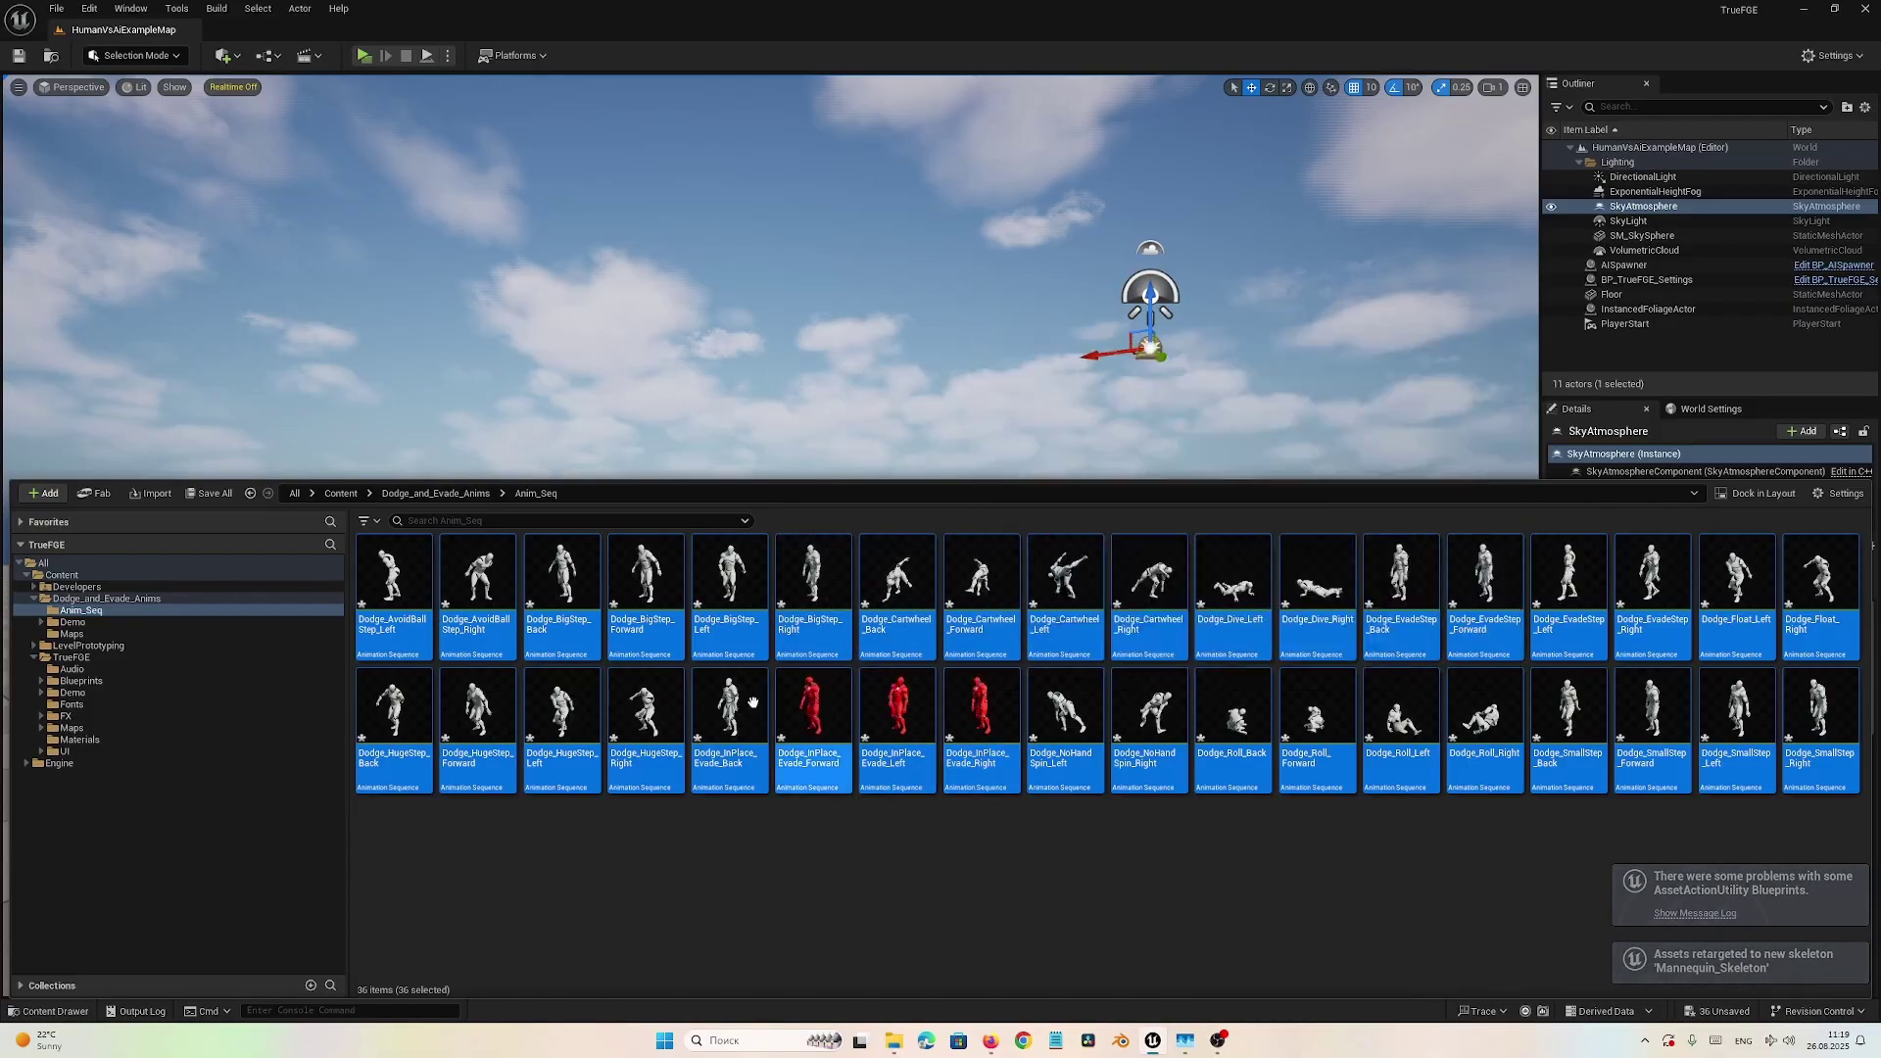
- Save the retargeted animations and create an Anim_Seq_UE5 folder inside Dodge_and_Evade_Anims
left_click(210, 496)
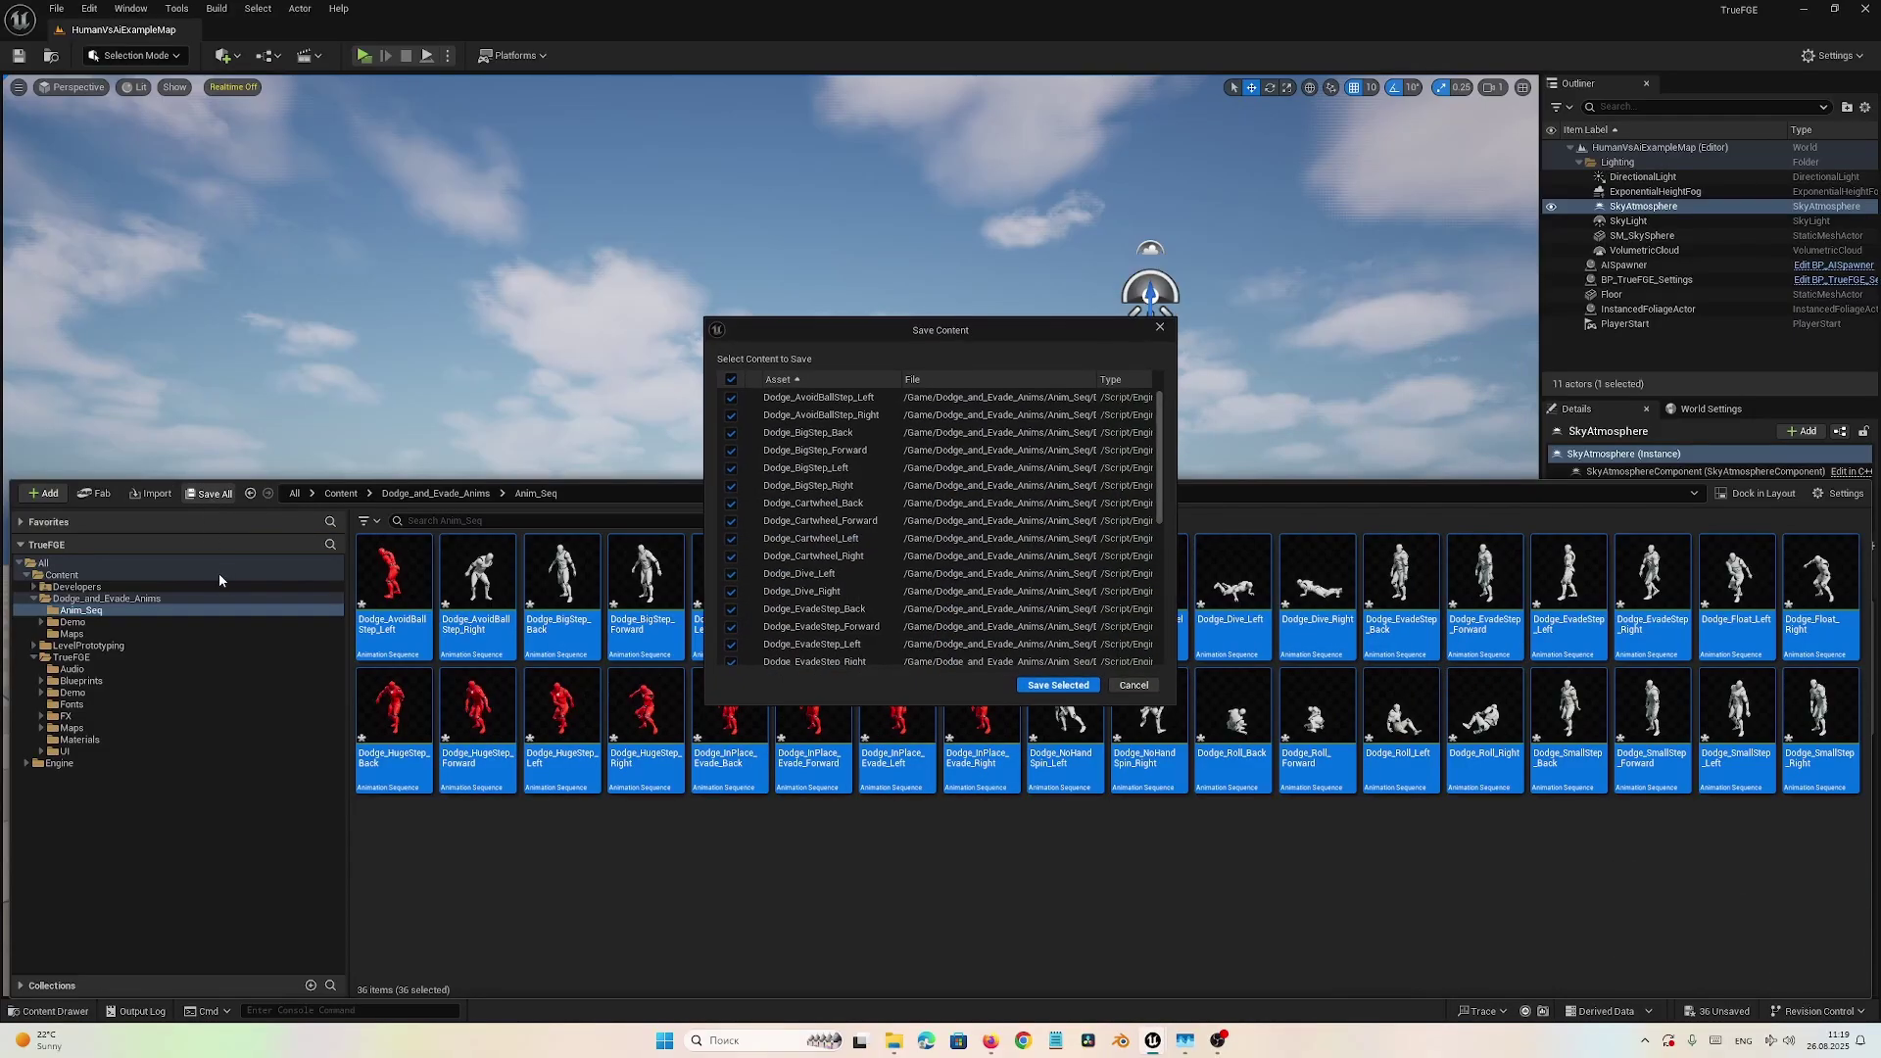
left_click(1059, 685)
right_click(106, 599)
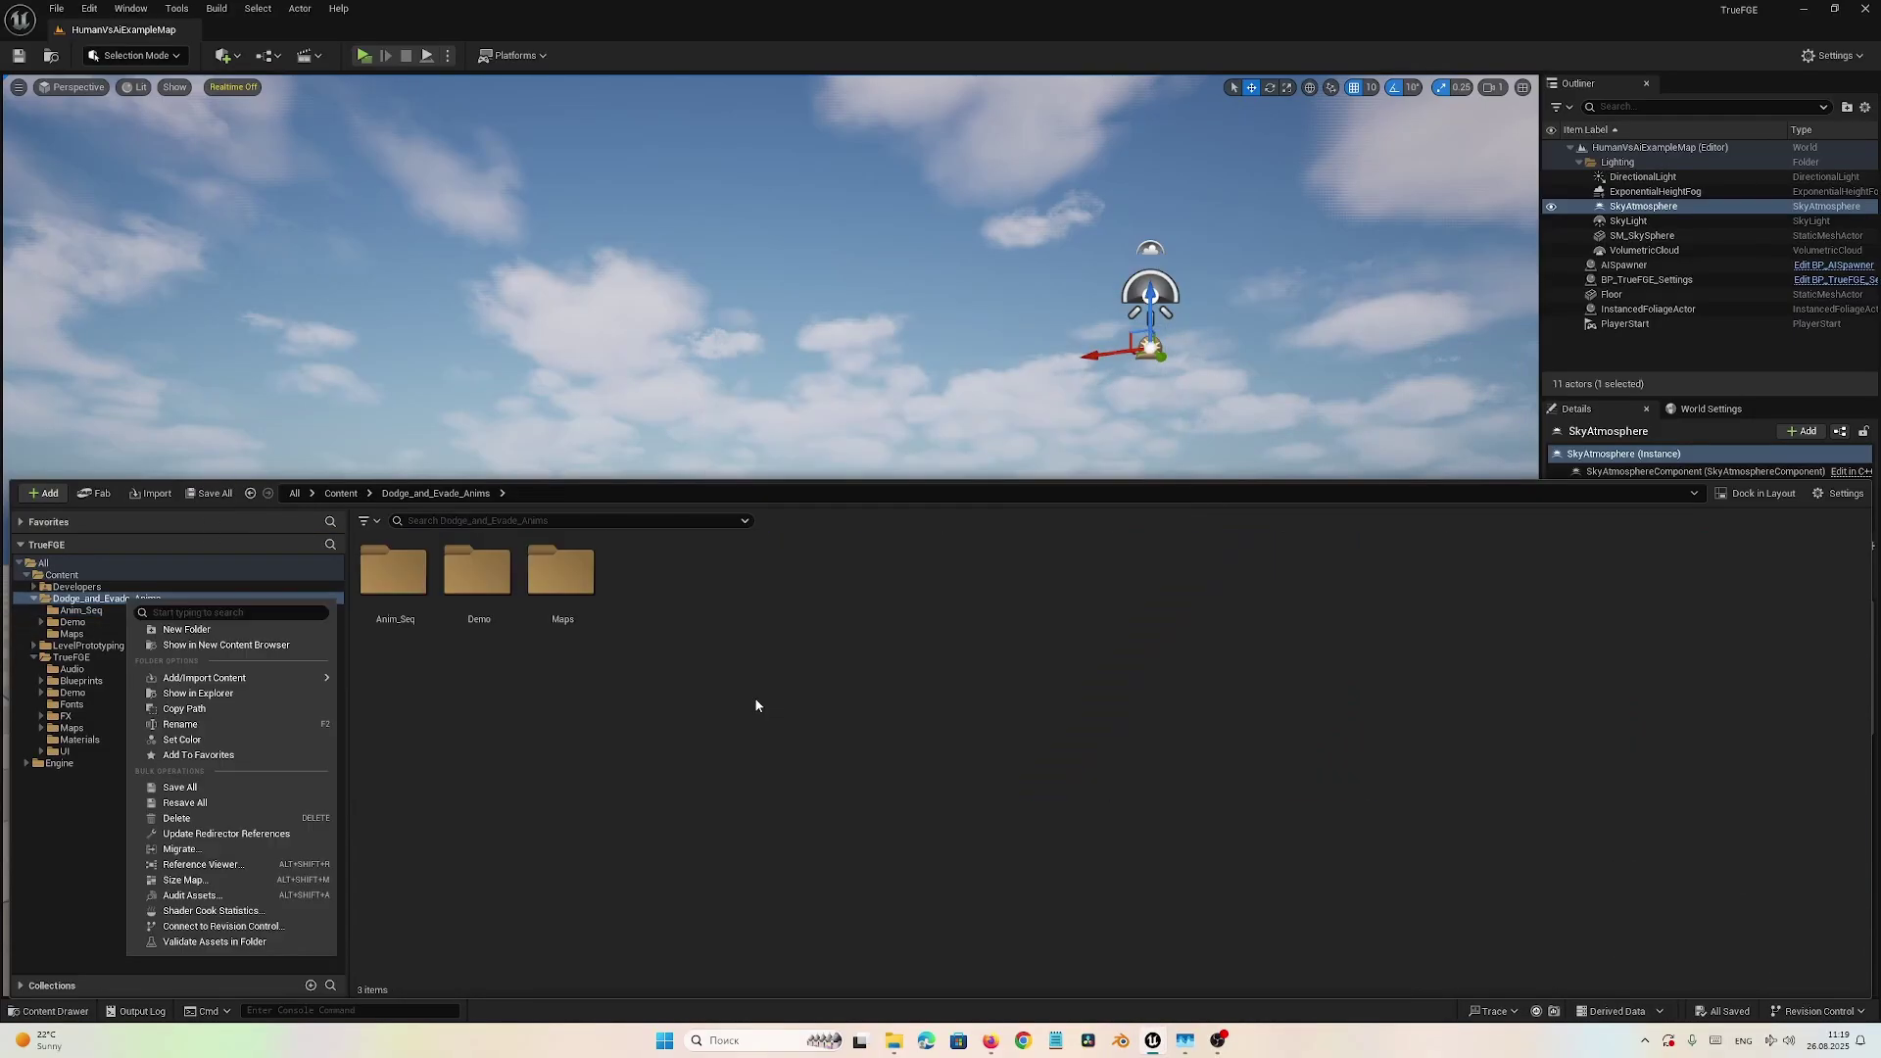
left_click(743, 704)
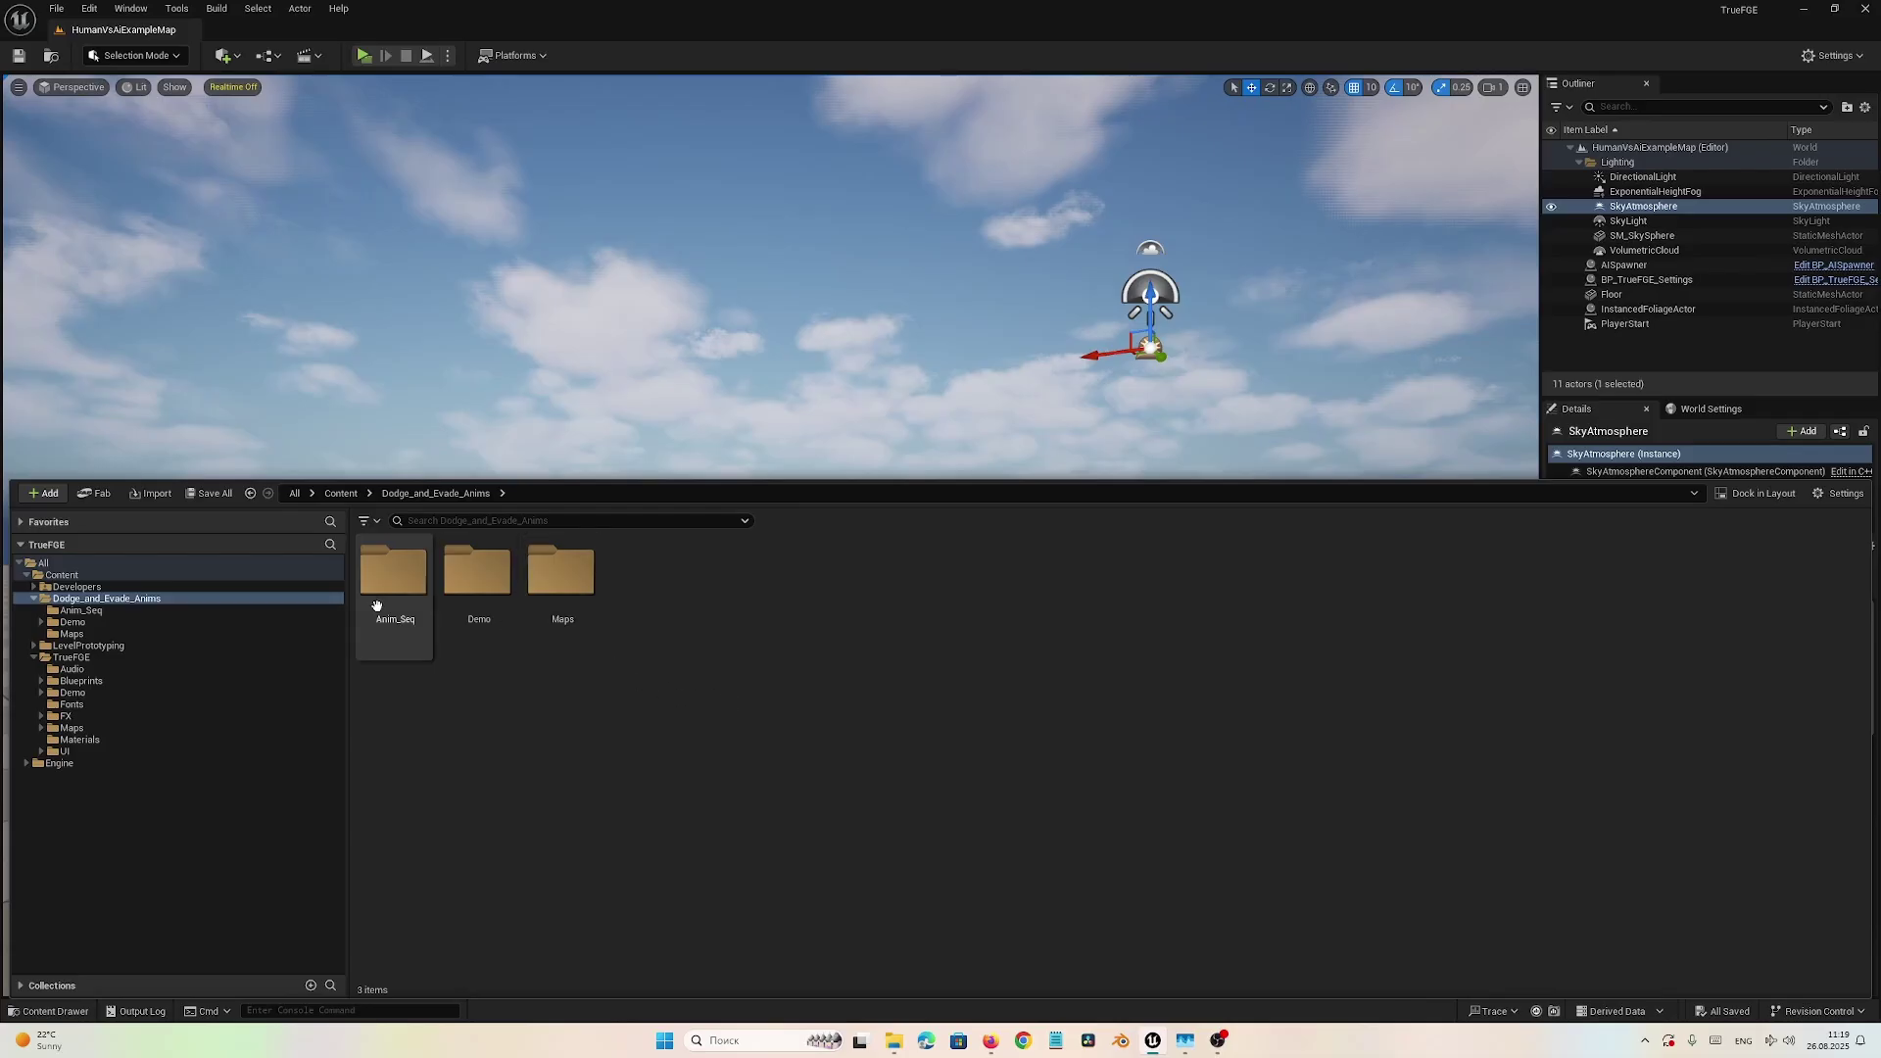
right_click(143, 600)
left_click(203, 627)
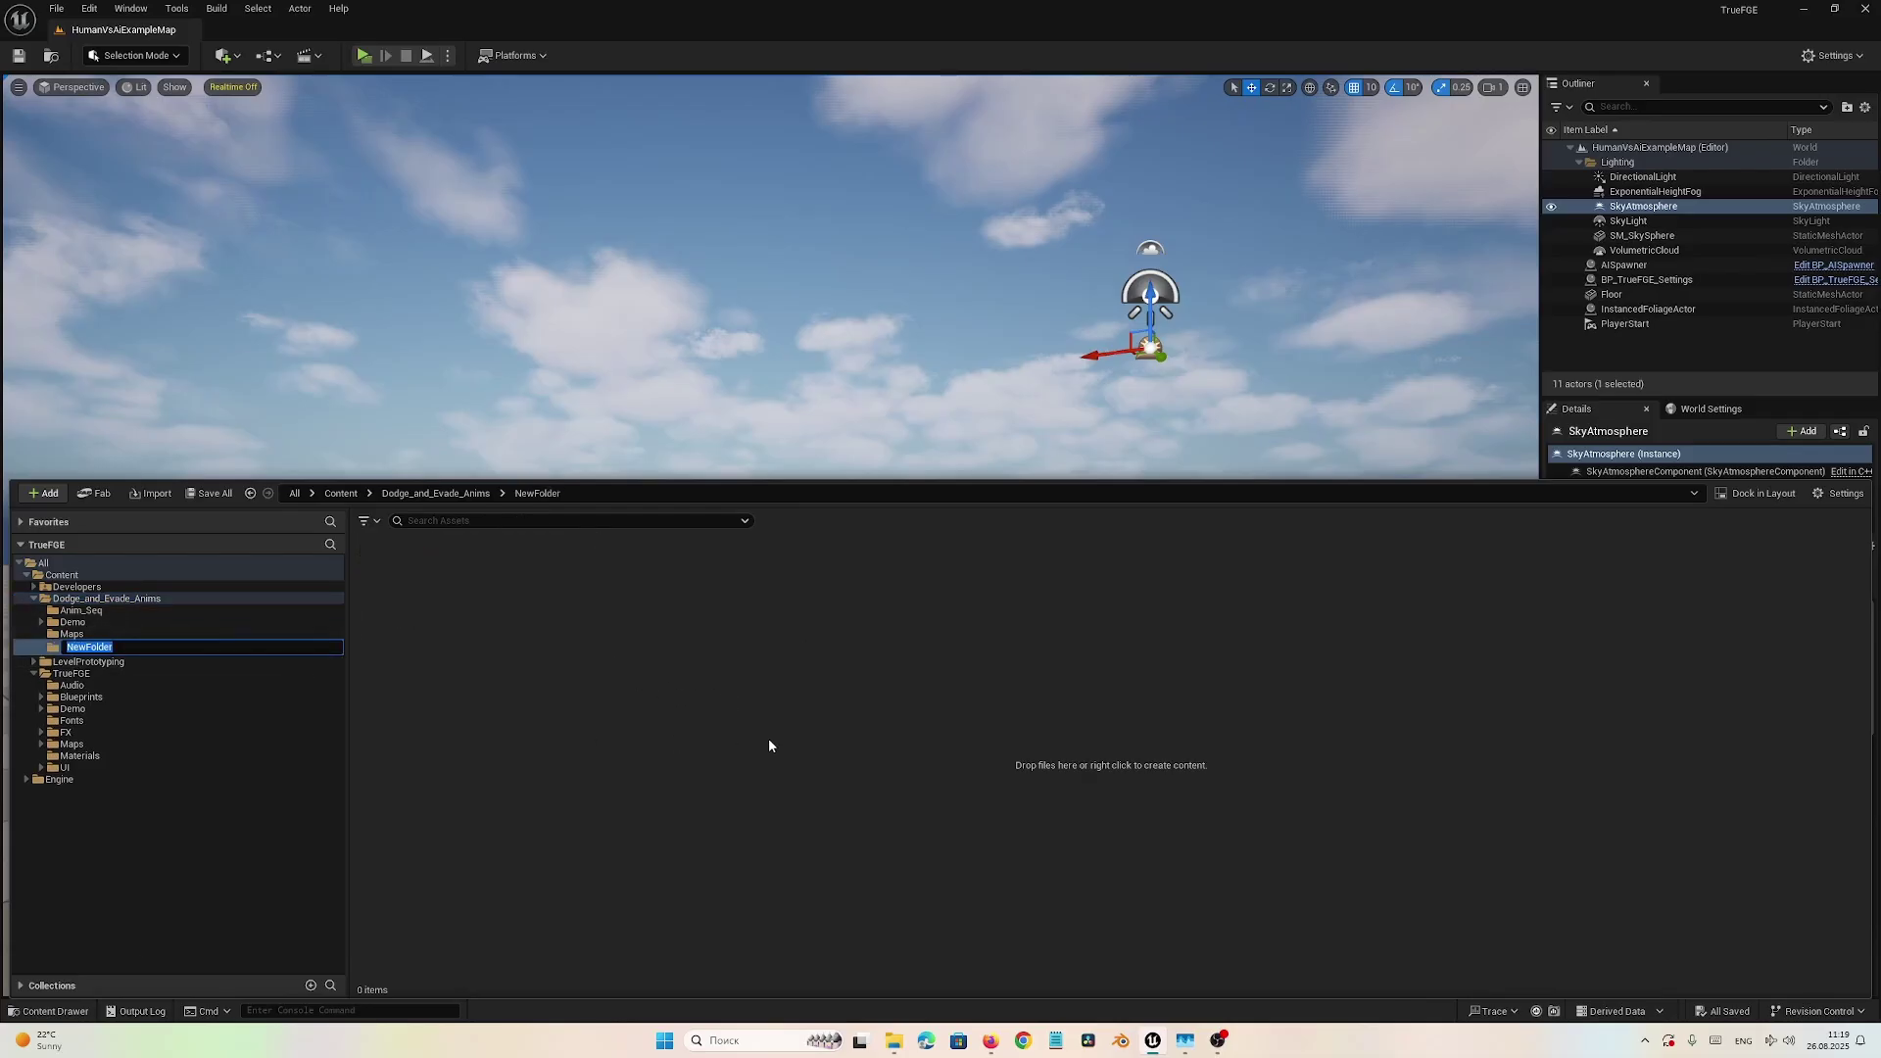
type("Anim_Seq_UE5")
key("Return")
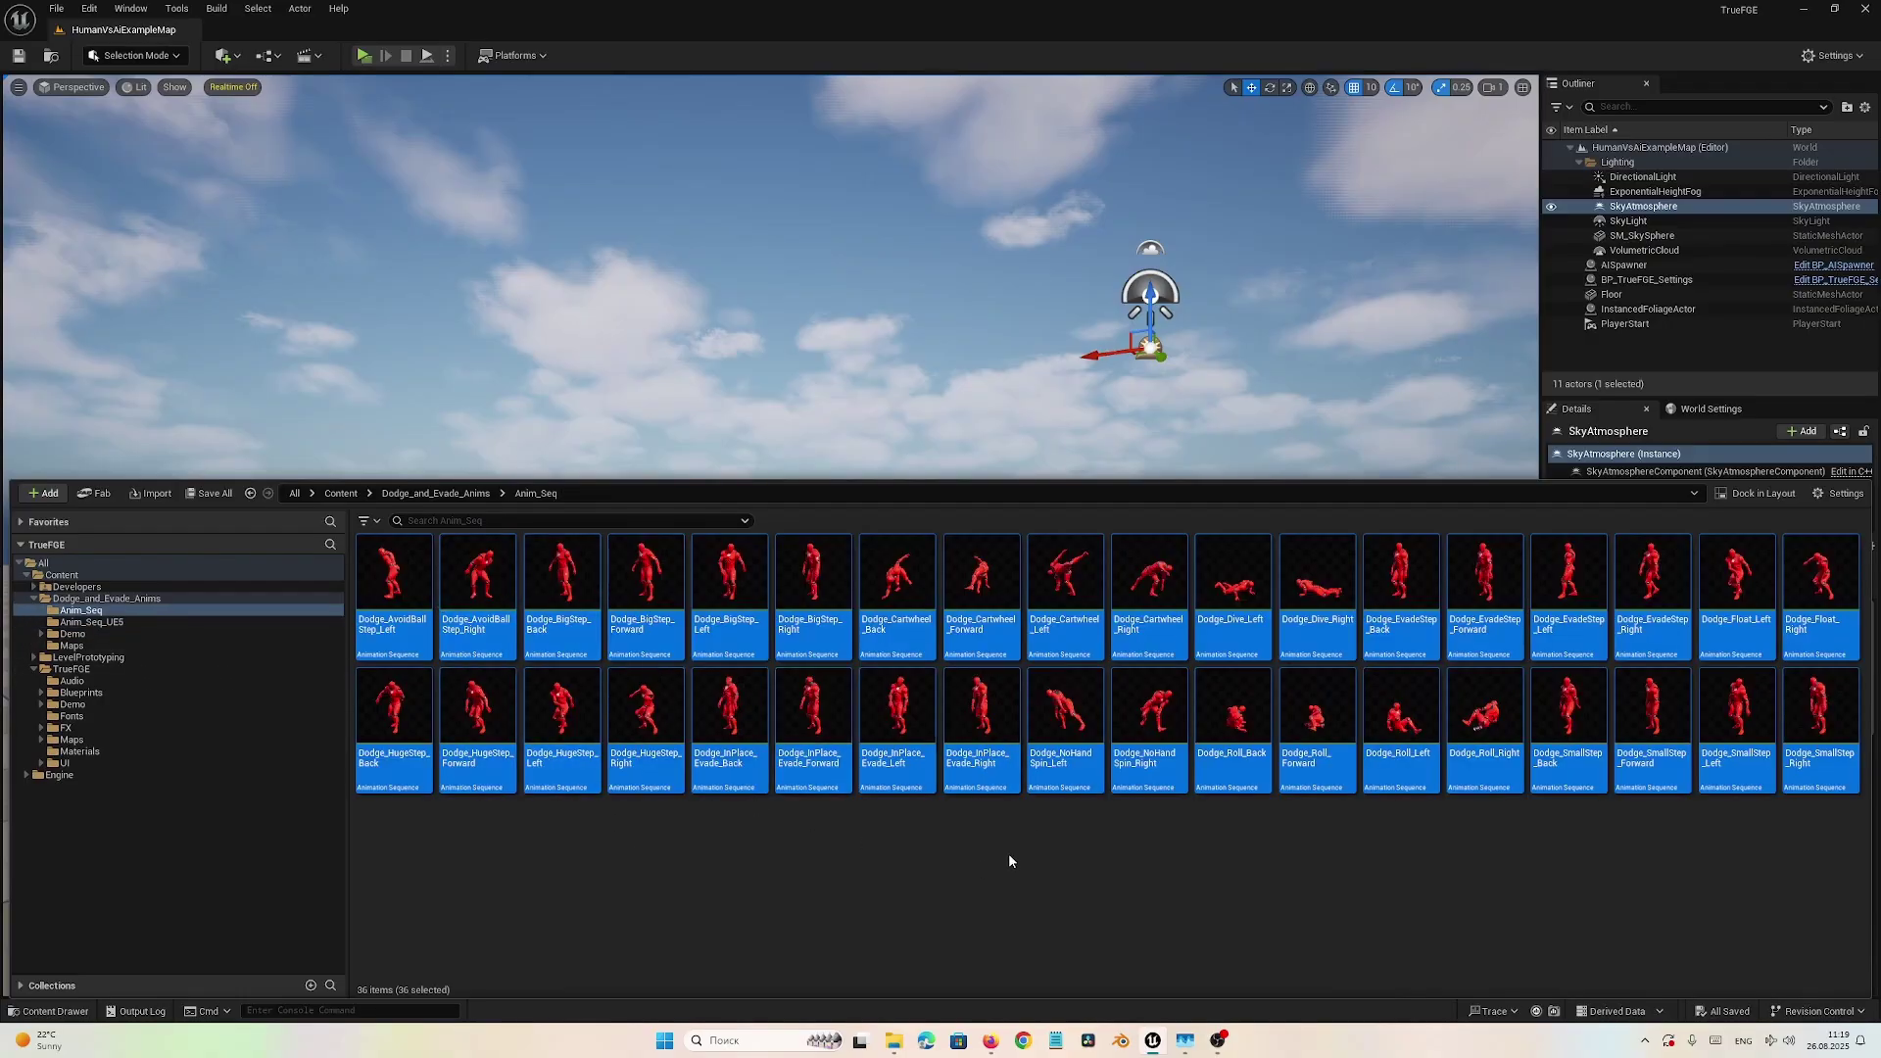
- Retarget the selected animations to SKM_Quinn using the RTG_UE4Manny_UE5Manny retargeter
mouse_move(950, 688)
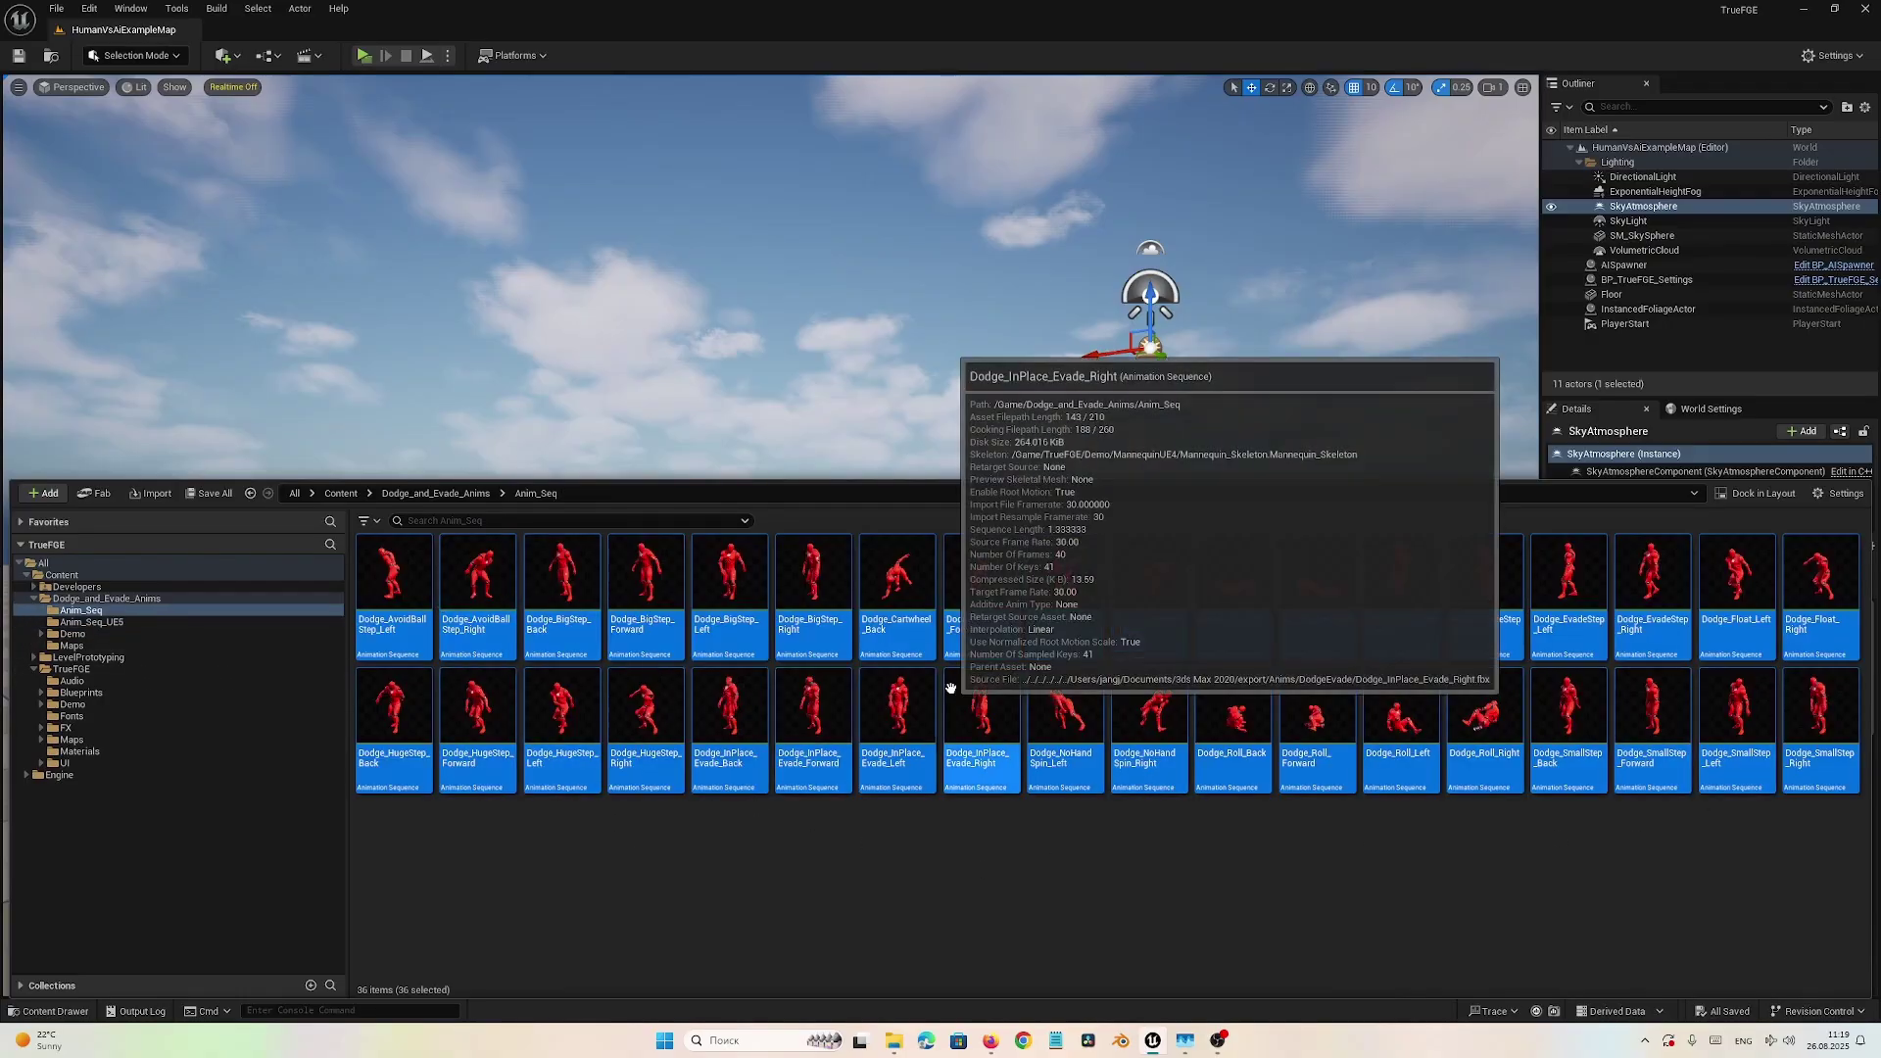
right_click(815, 577)
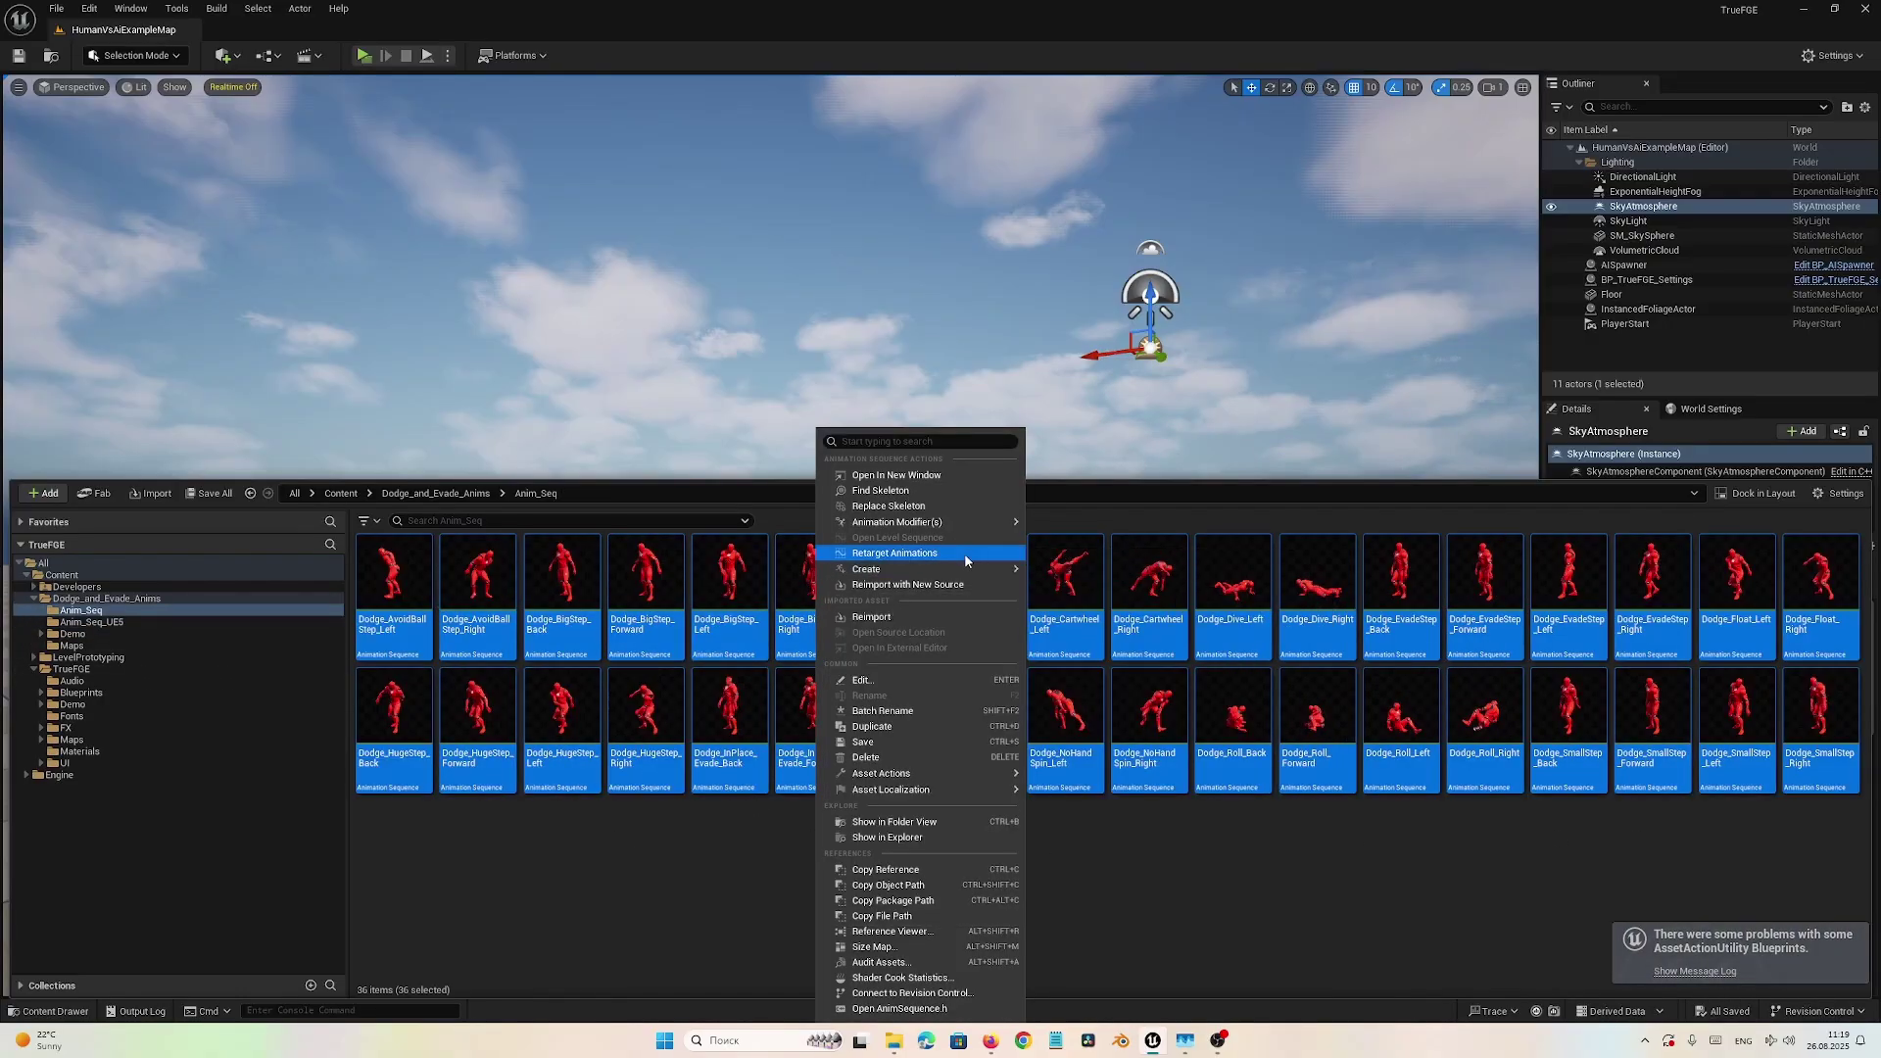
left_click(931, 555)
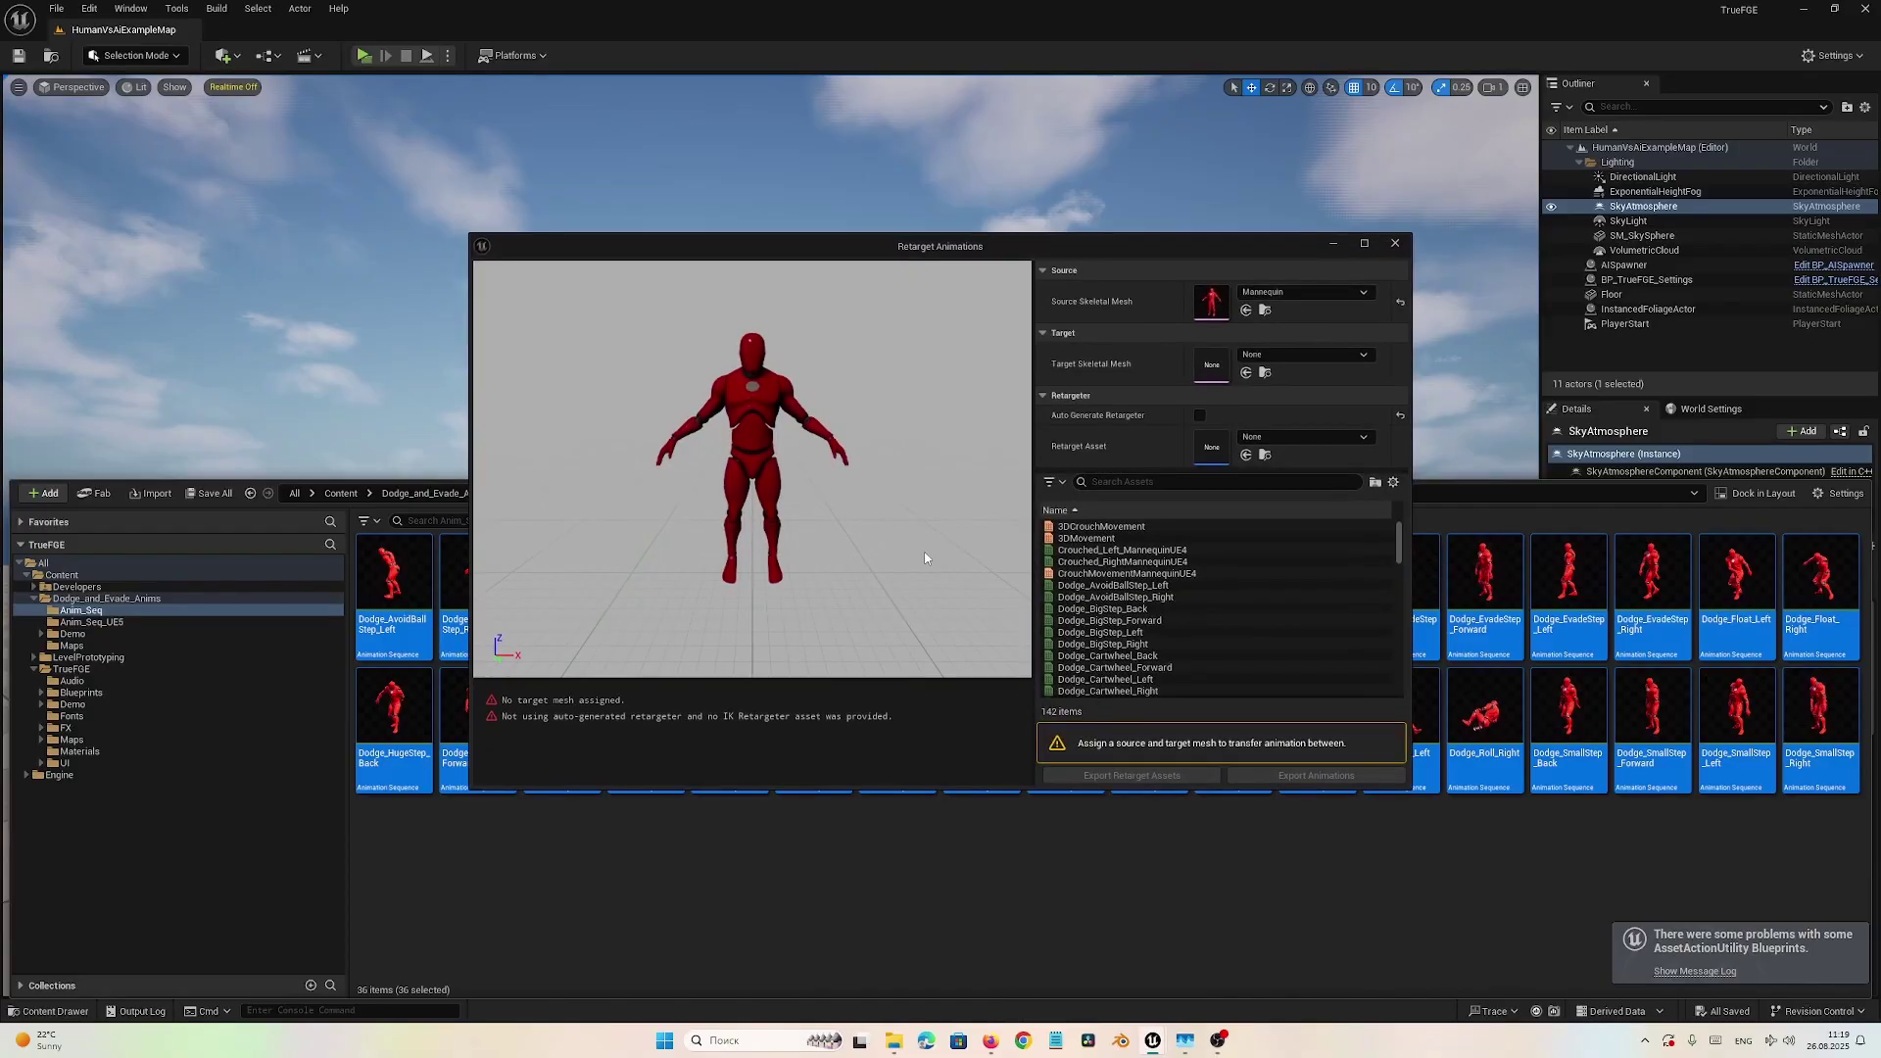
left_click(1303, 355)
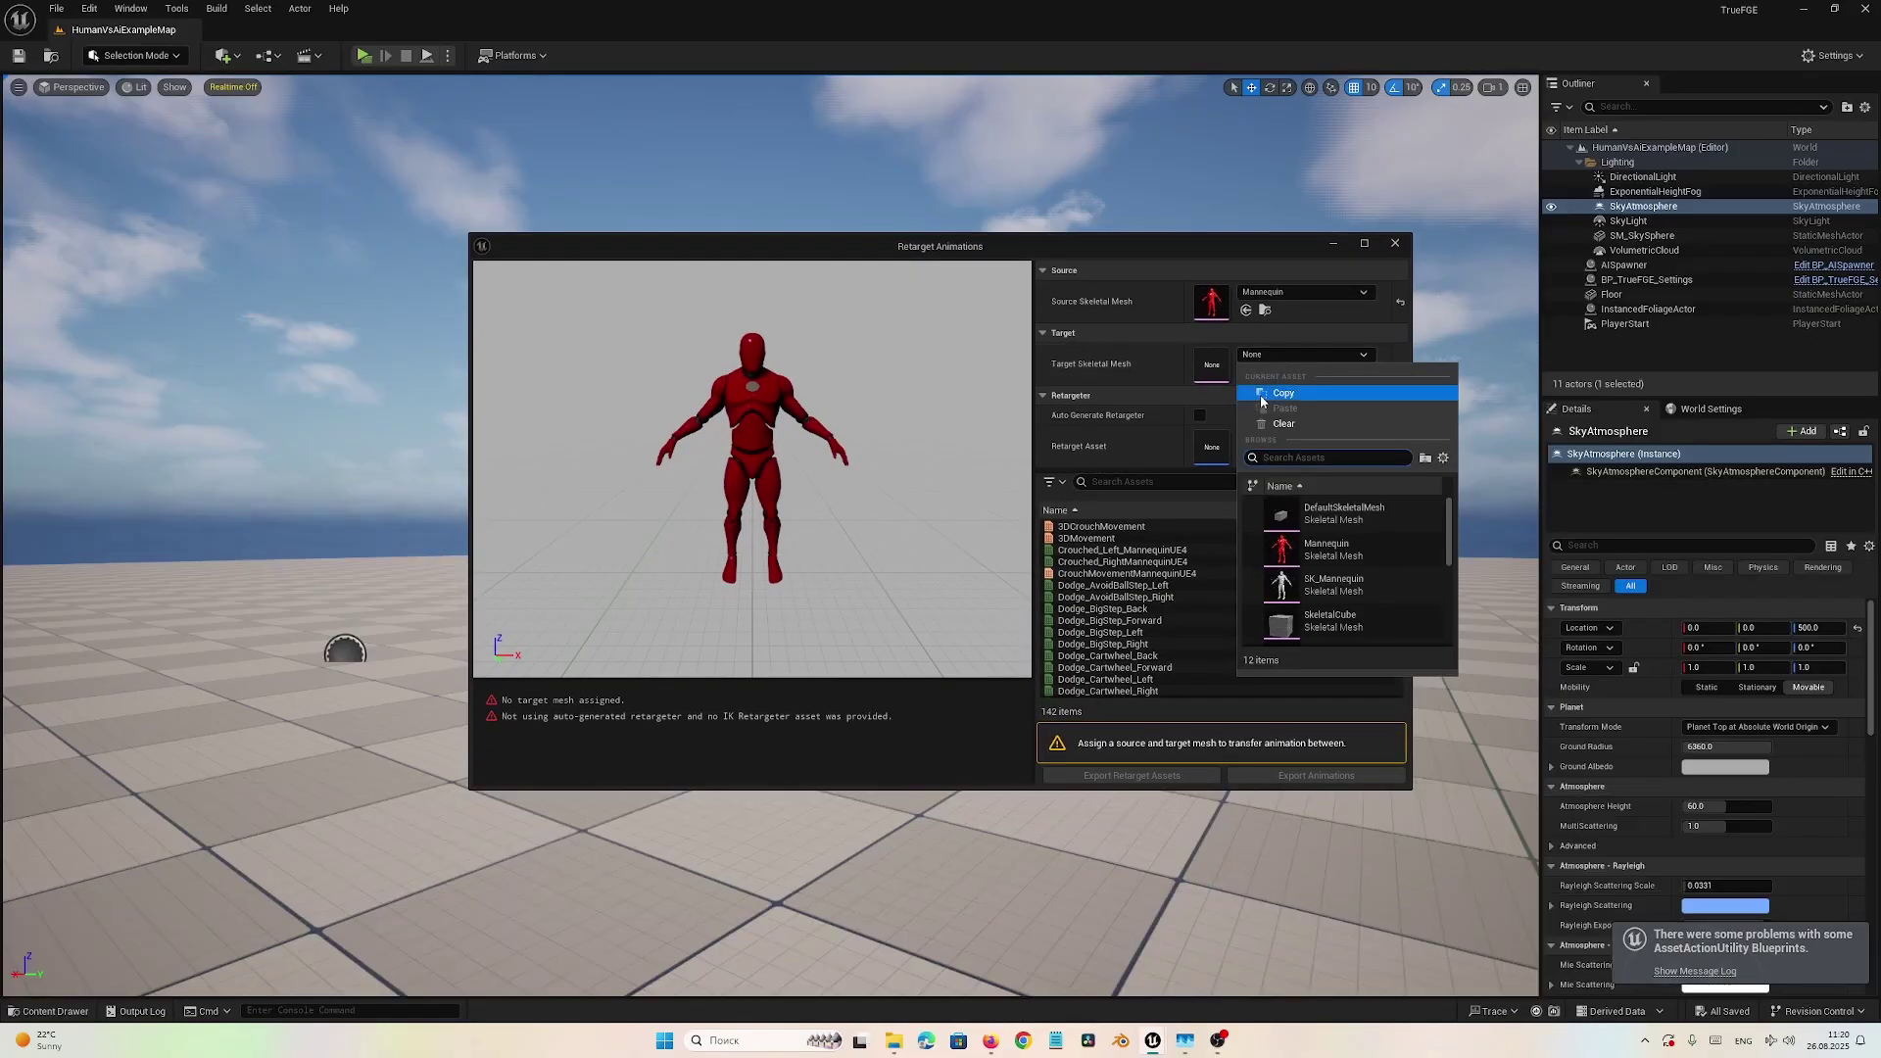
scroll(1337, 537, "down", 4)
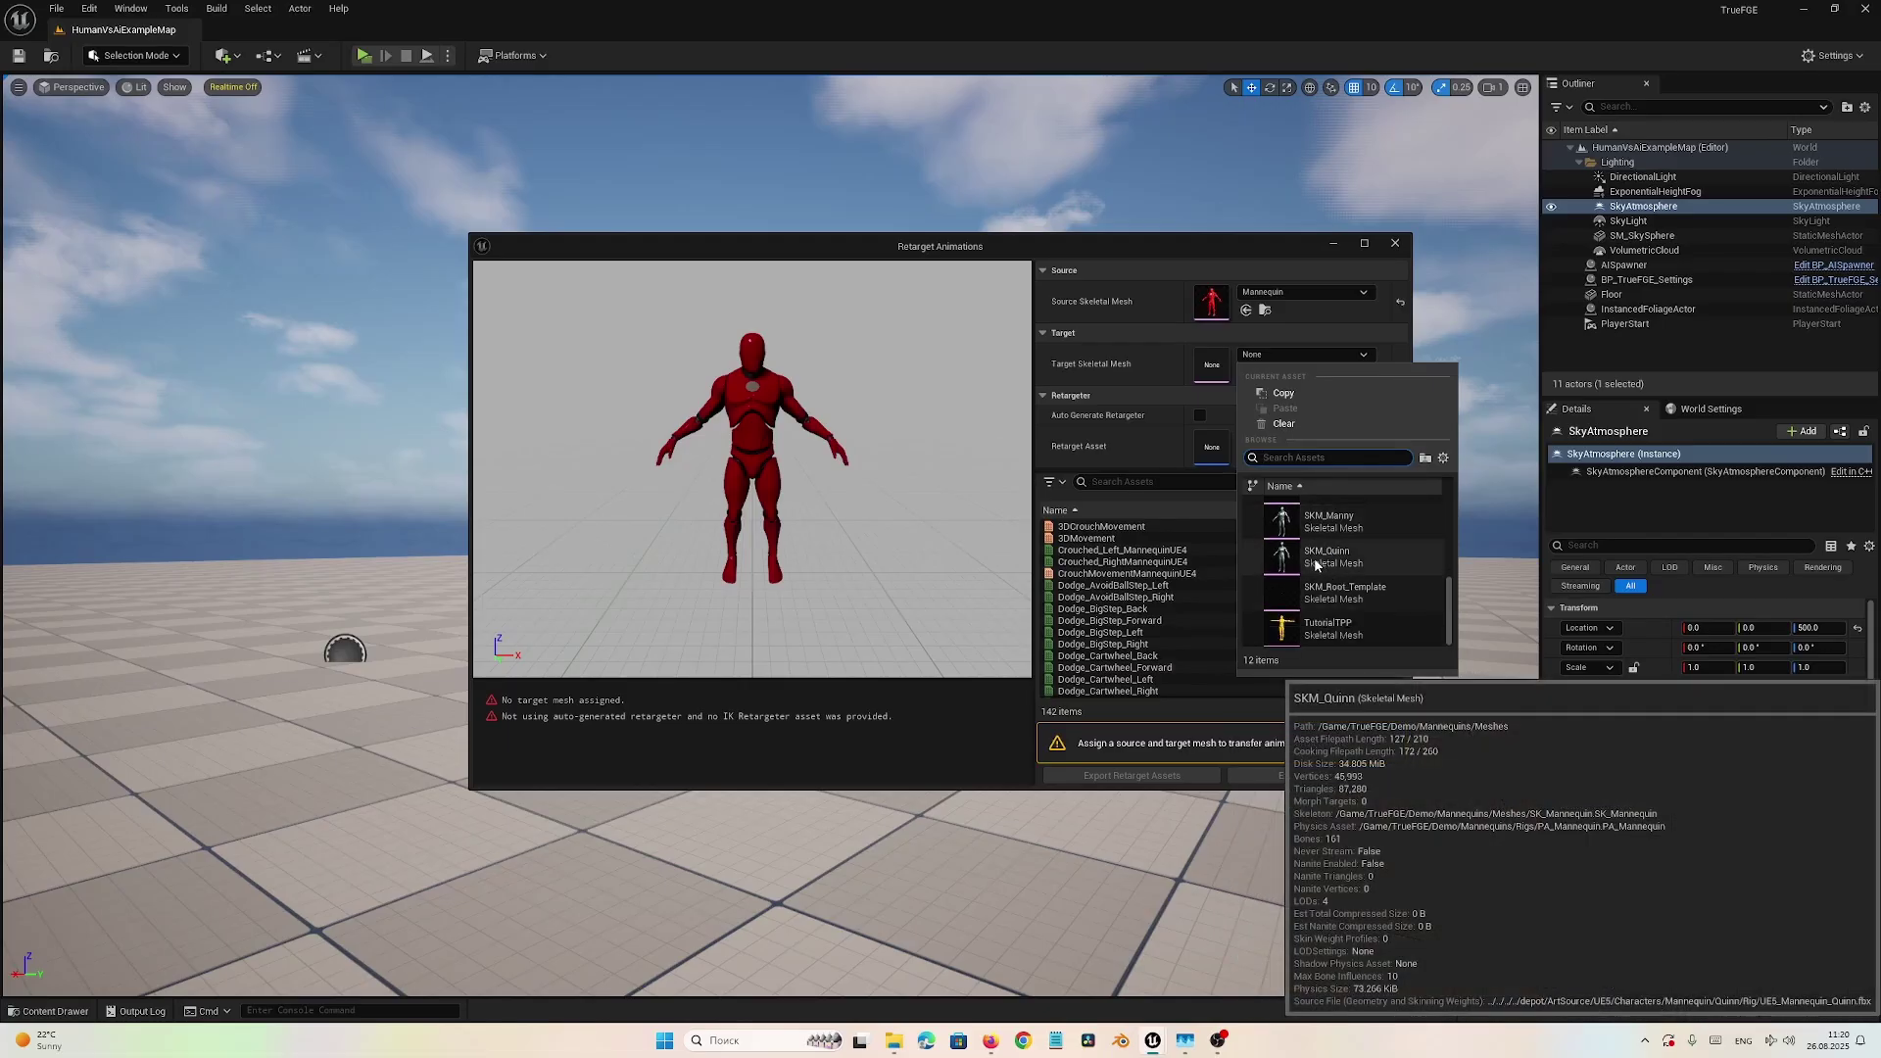
left_click(1316, 565)
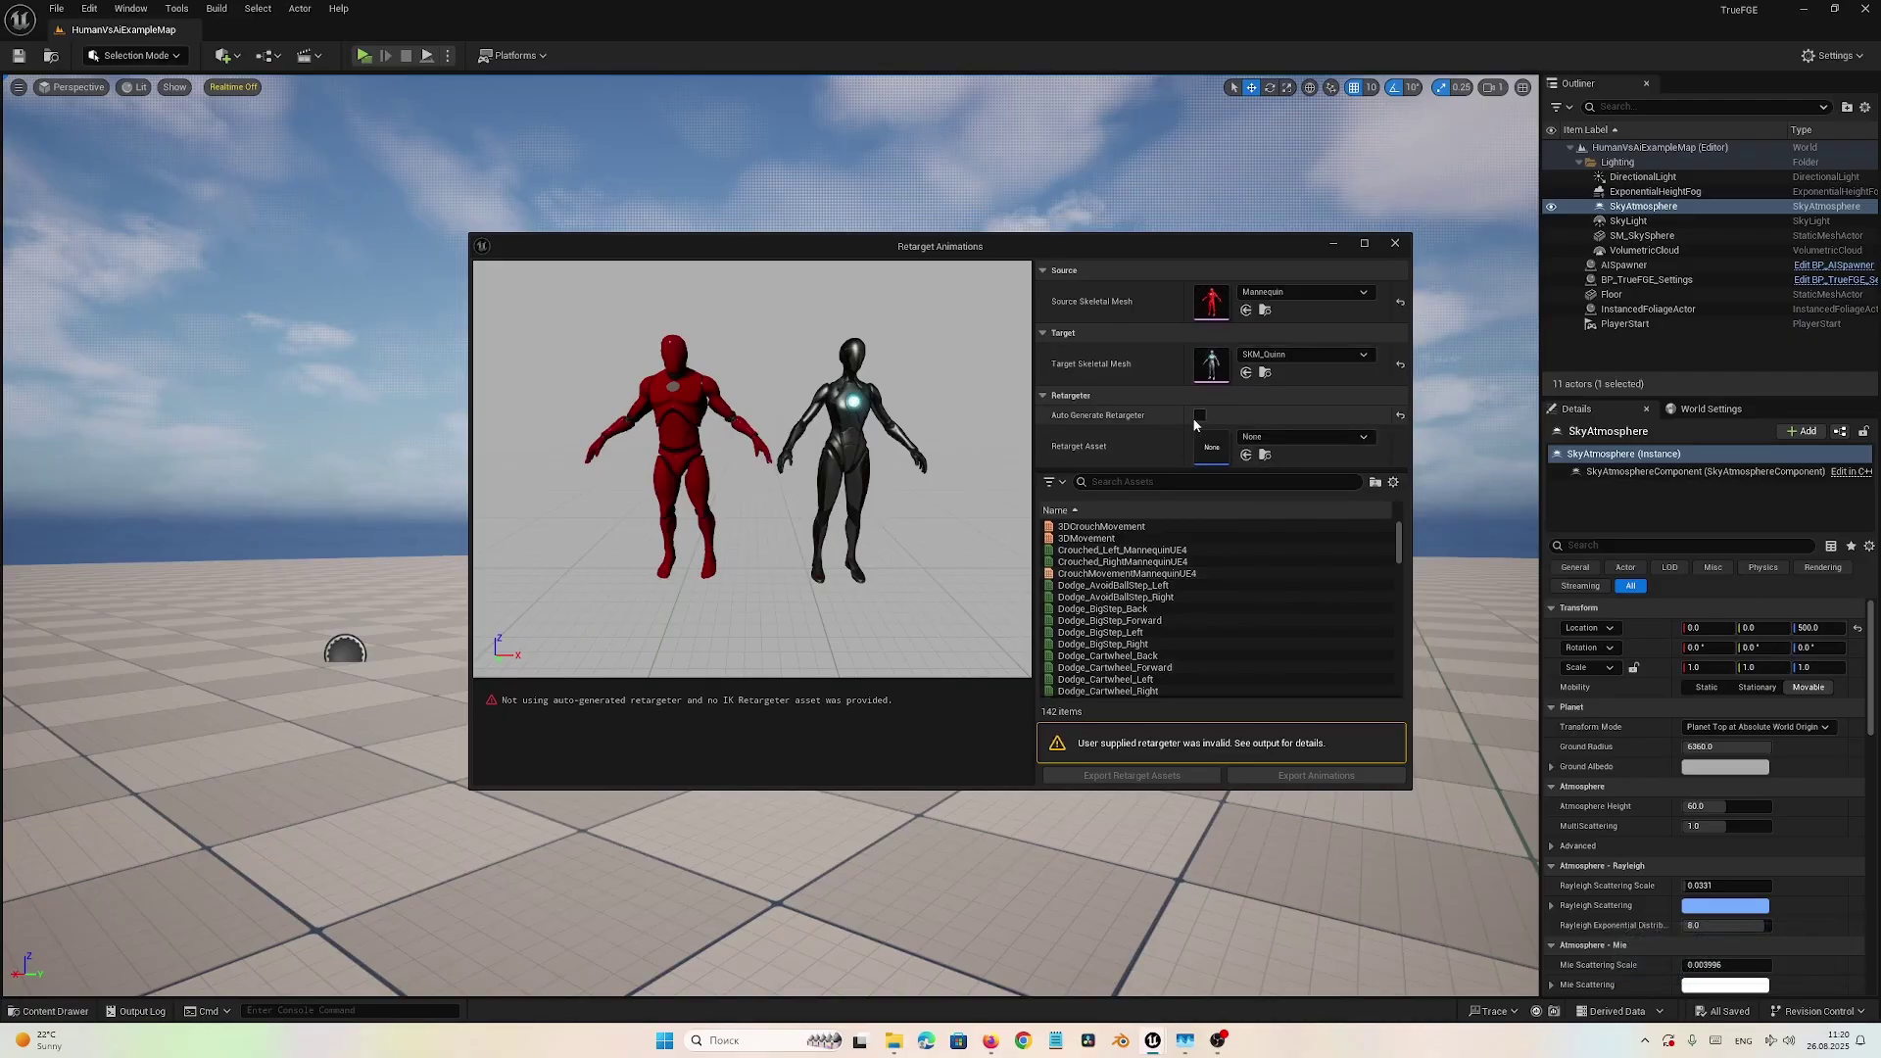
left_click(1301, 437)
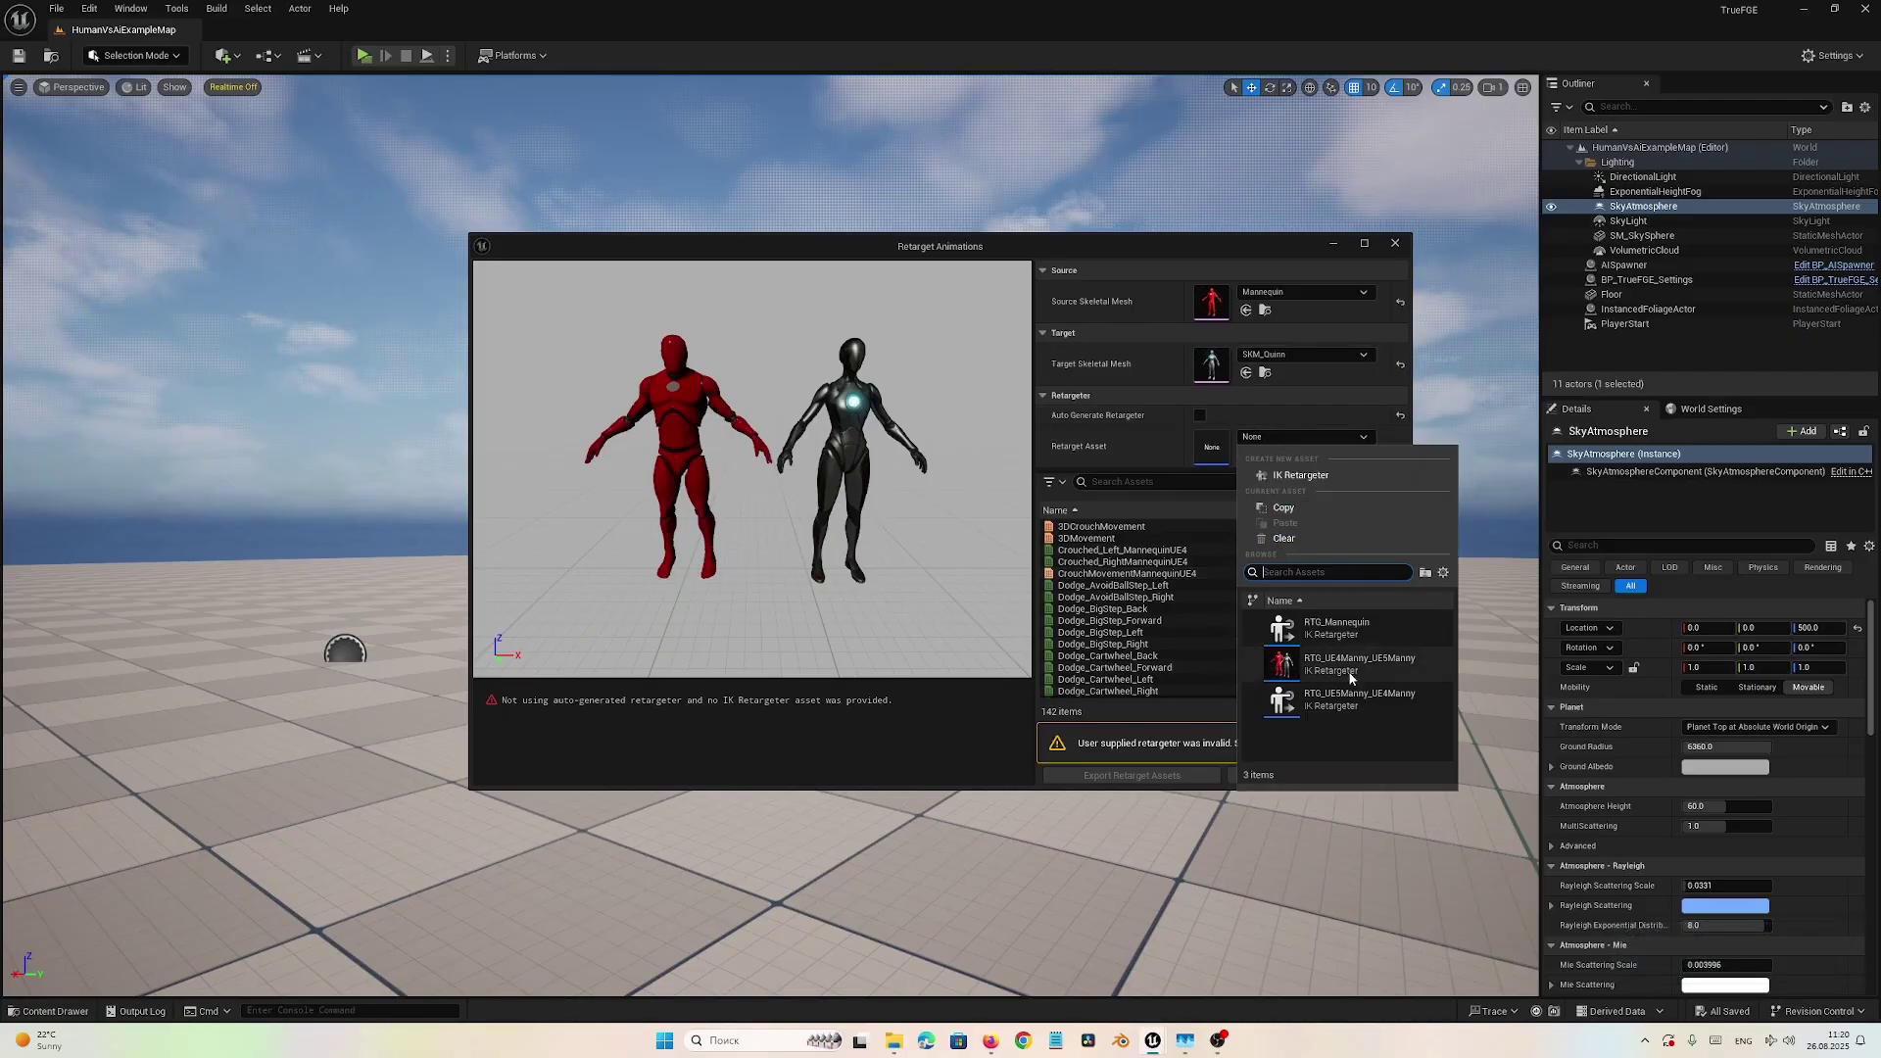
left_click(1350, 681)
left_click(1303, 437)
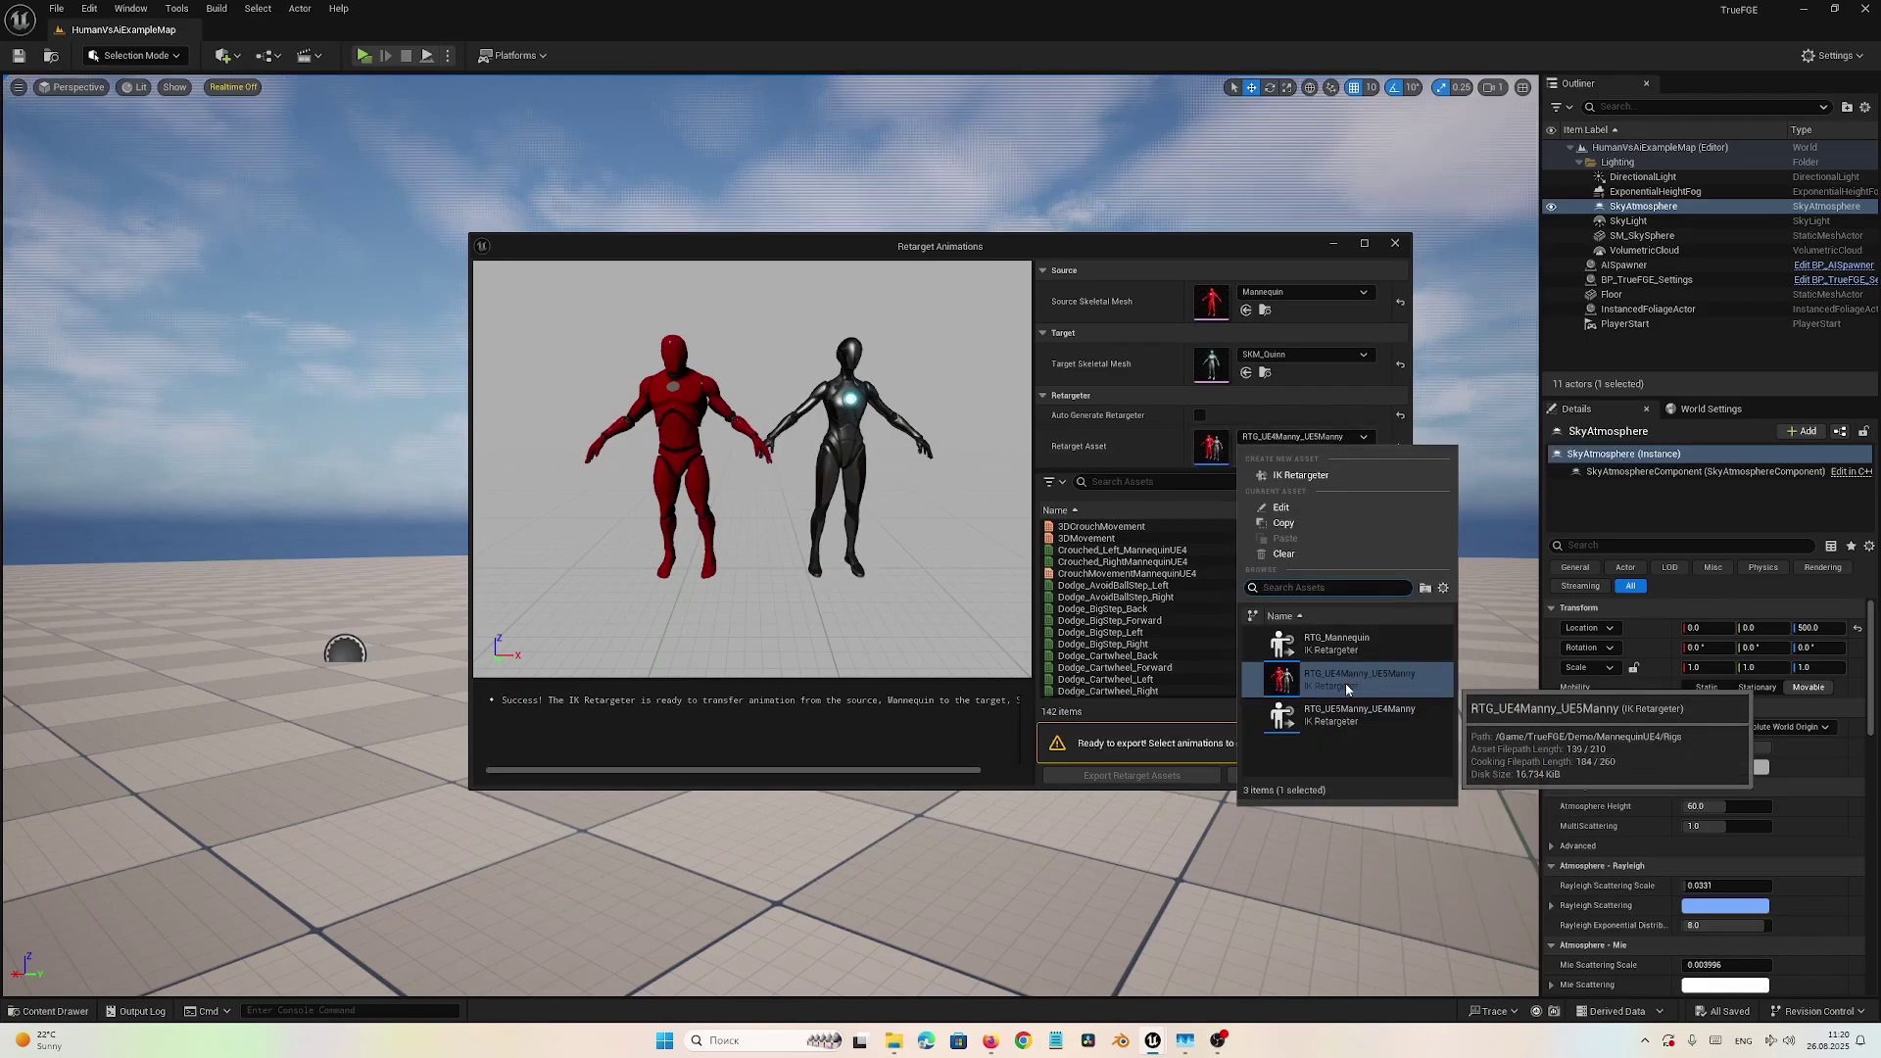
left_click(1127, 454)
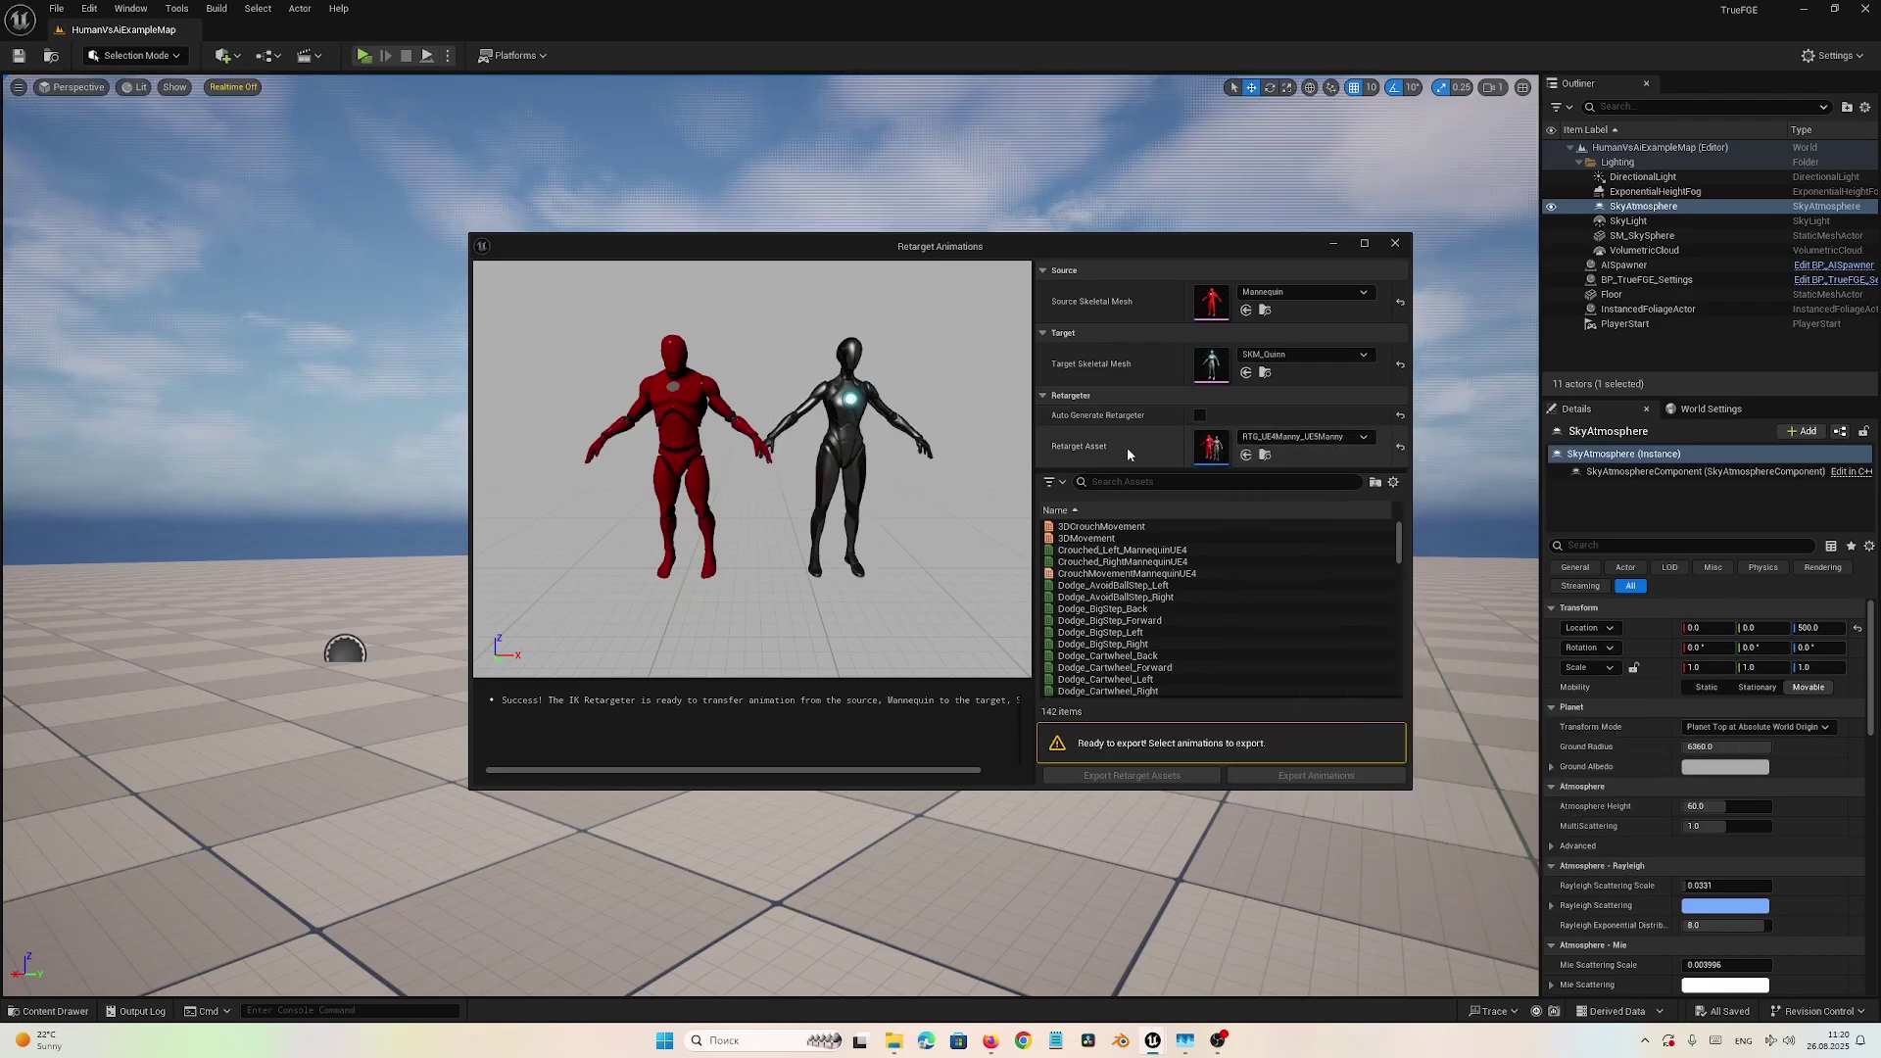
- Filter the animation list by 'dodge' and select all 36 Dodge animations
type("dodge")
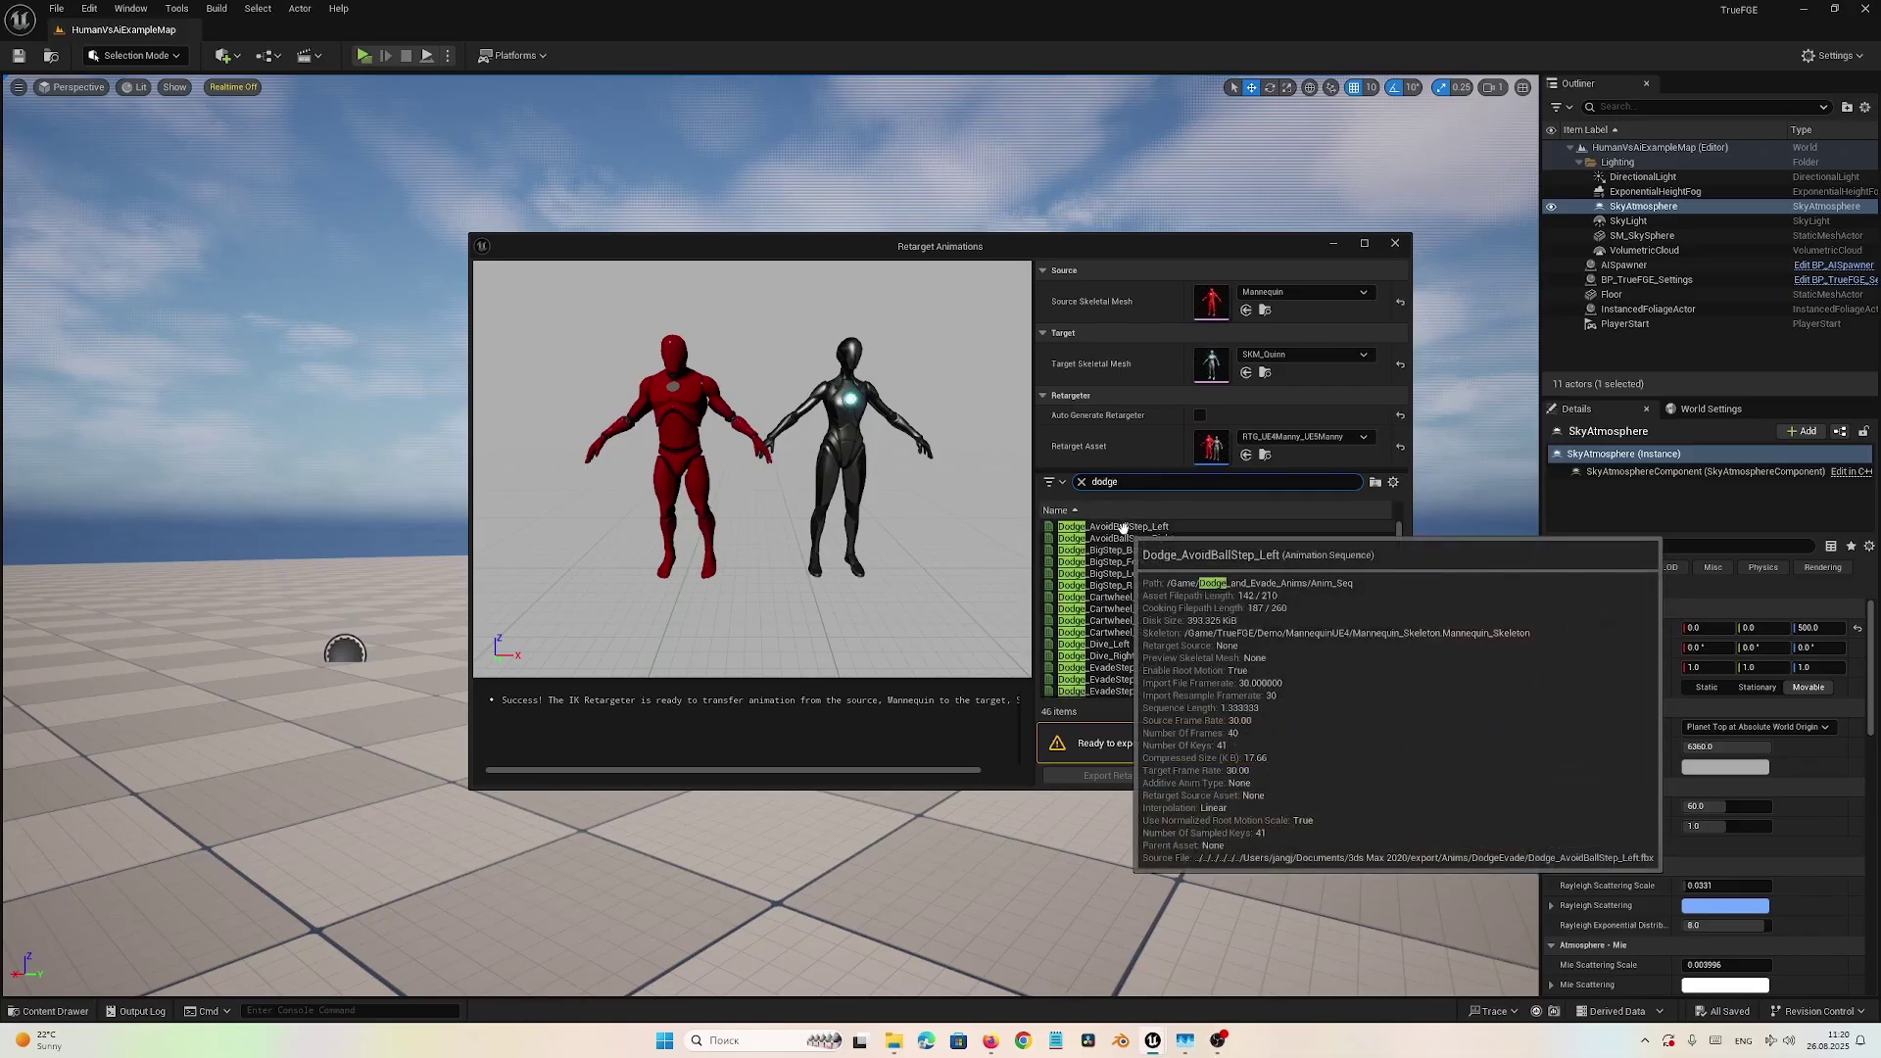
left_click(1161, 527)
scroll(1215, 616, "down", 5)
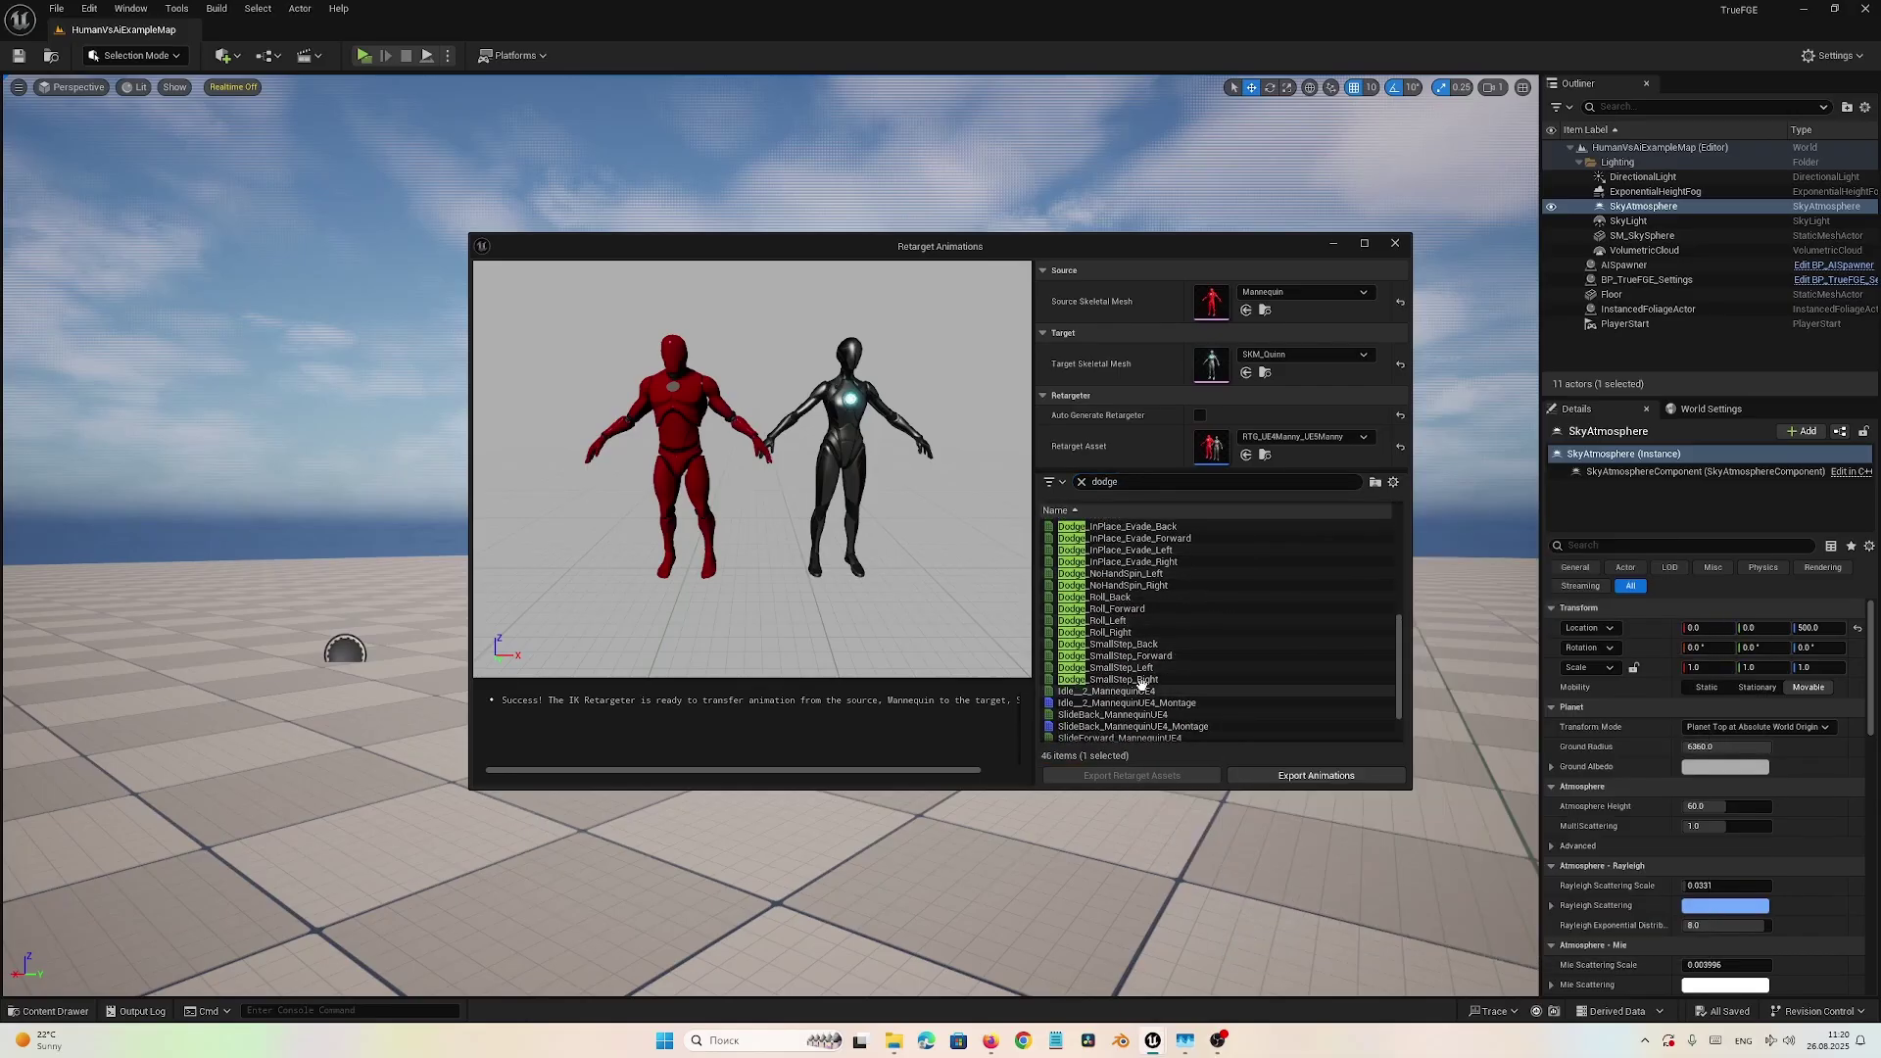
left_click(1166, 679, "shift")
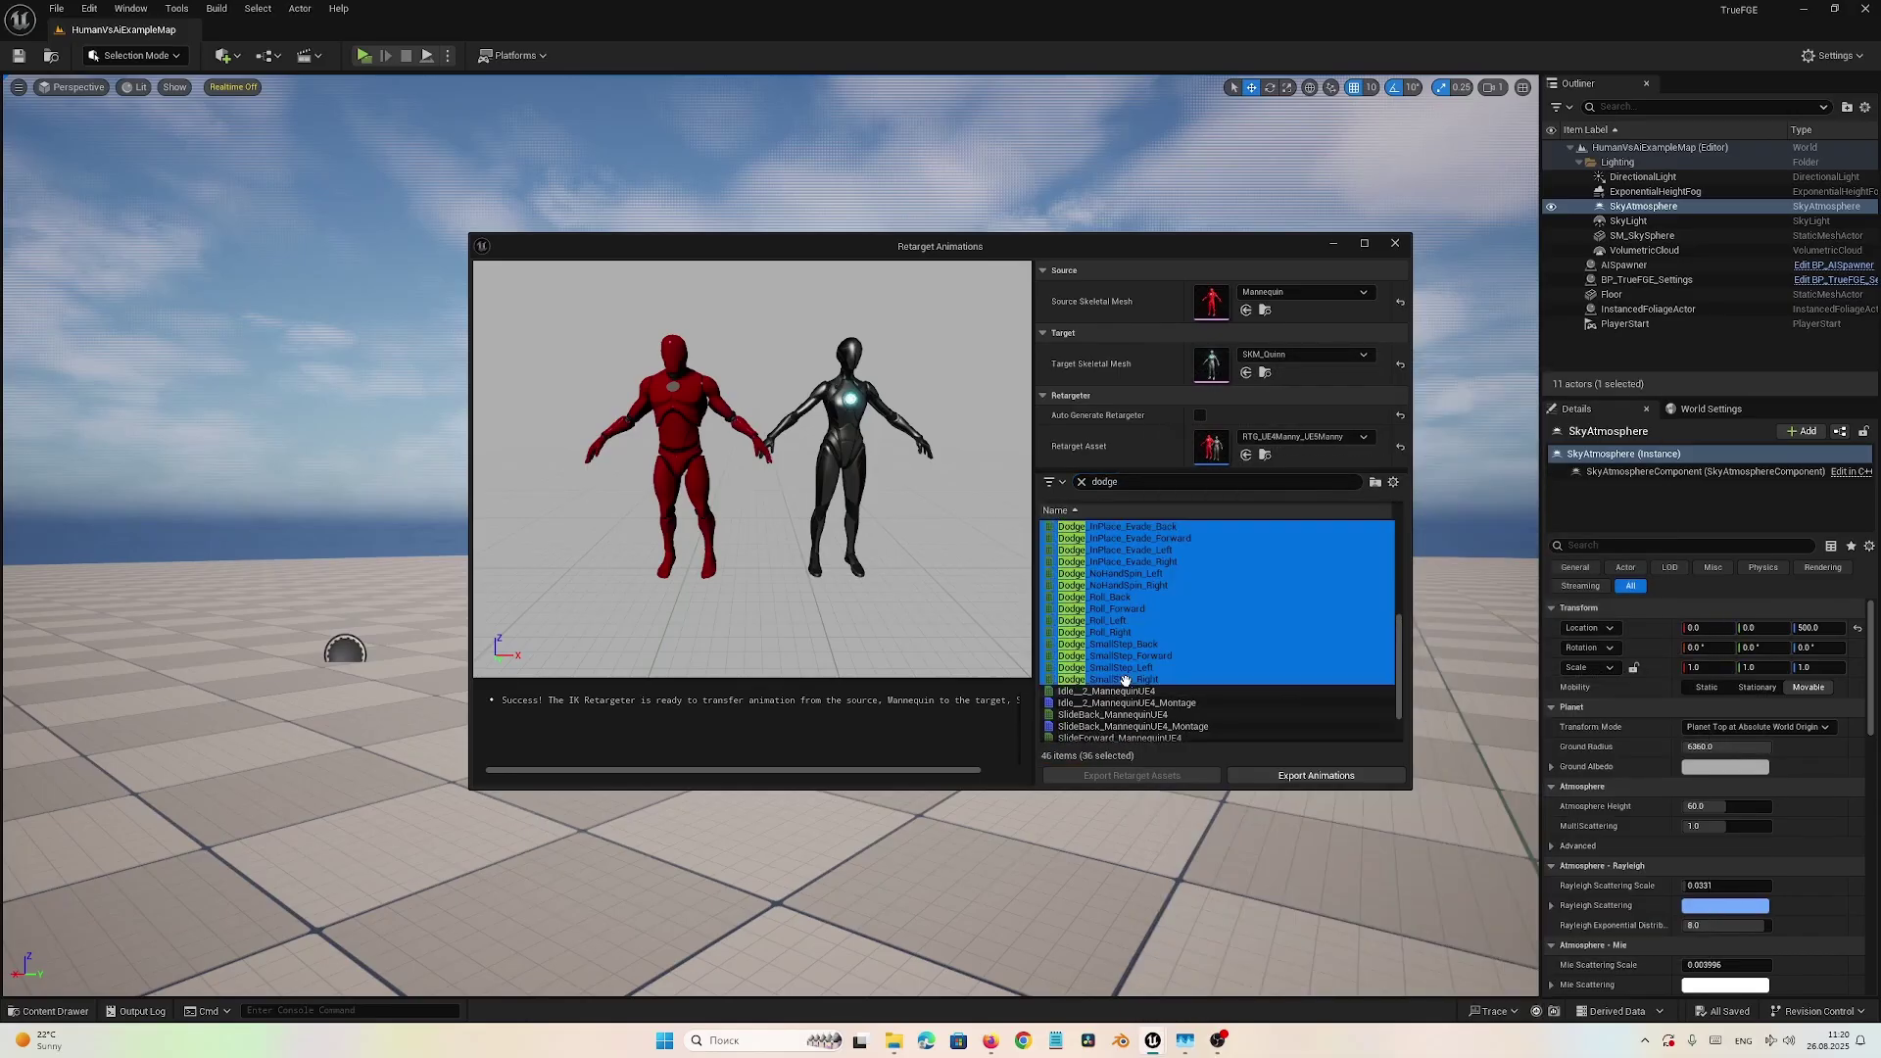
- Export the retargeted animations to Dodge_and_Evade_Anims/Anim_Seq_UE5 with the suffix _UE5
left_click(1287, 777)
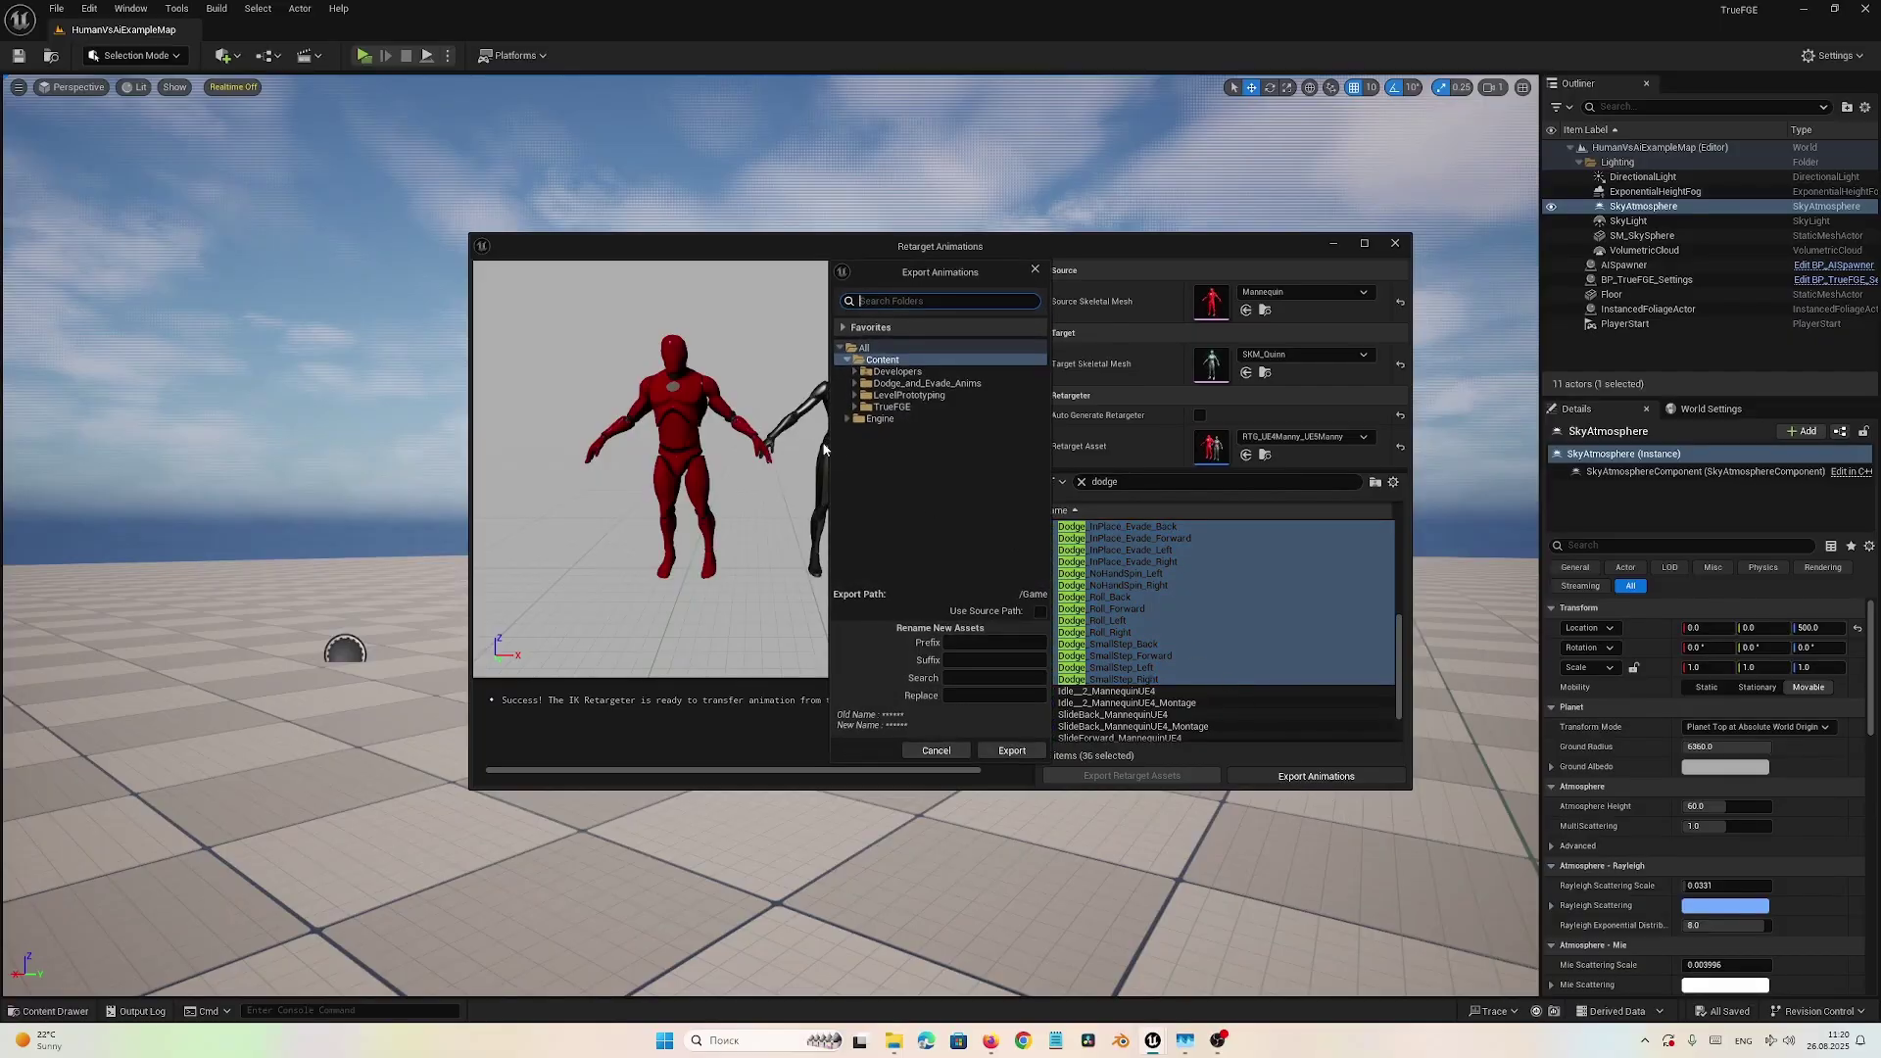
left_click_drag(831, 447, 575, 447)
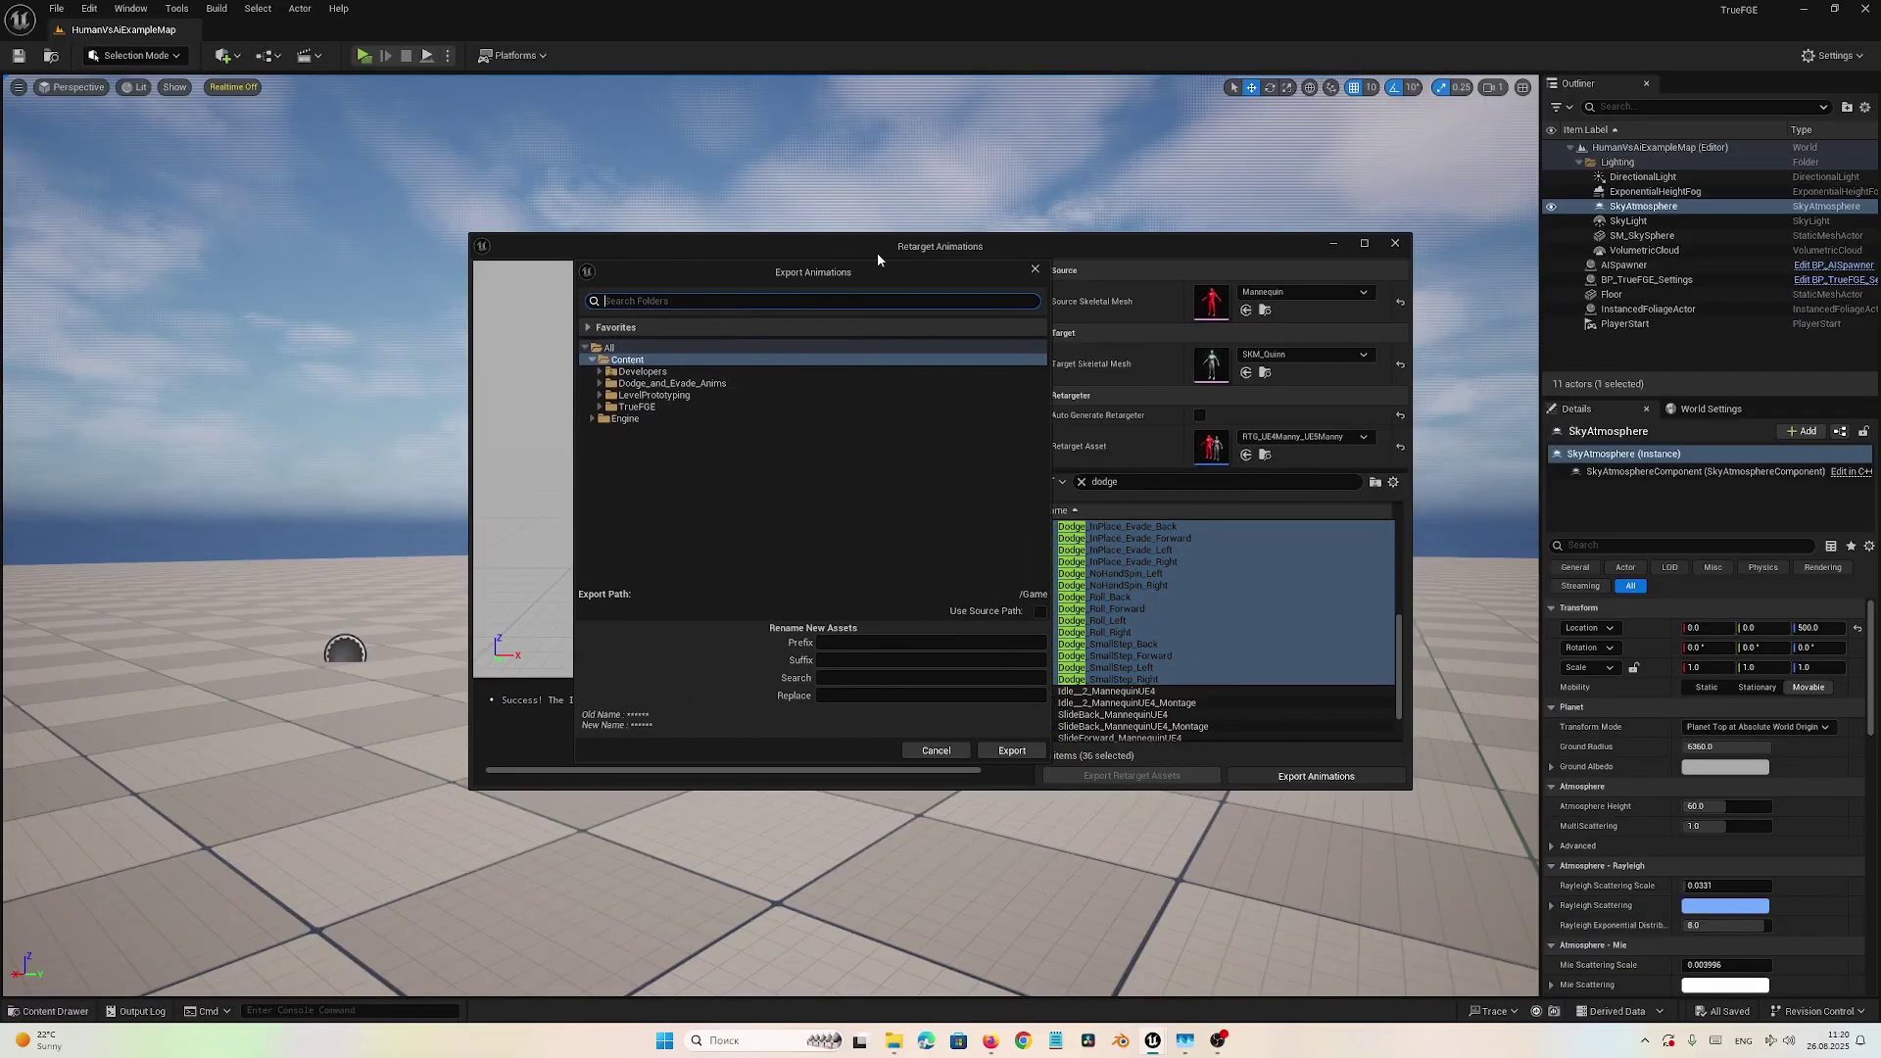
left_click_drag(878, 261, 870, 121)
left_click(842, 662)
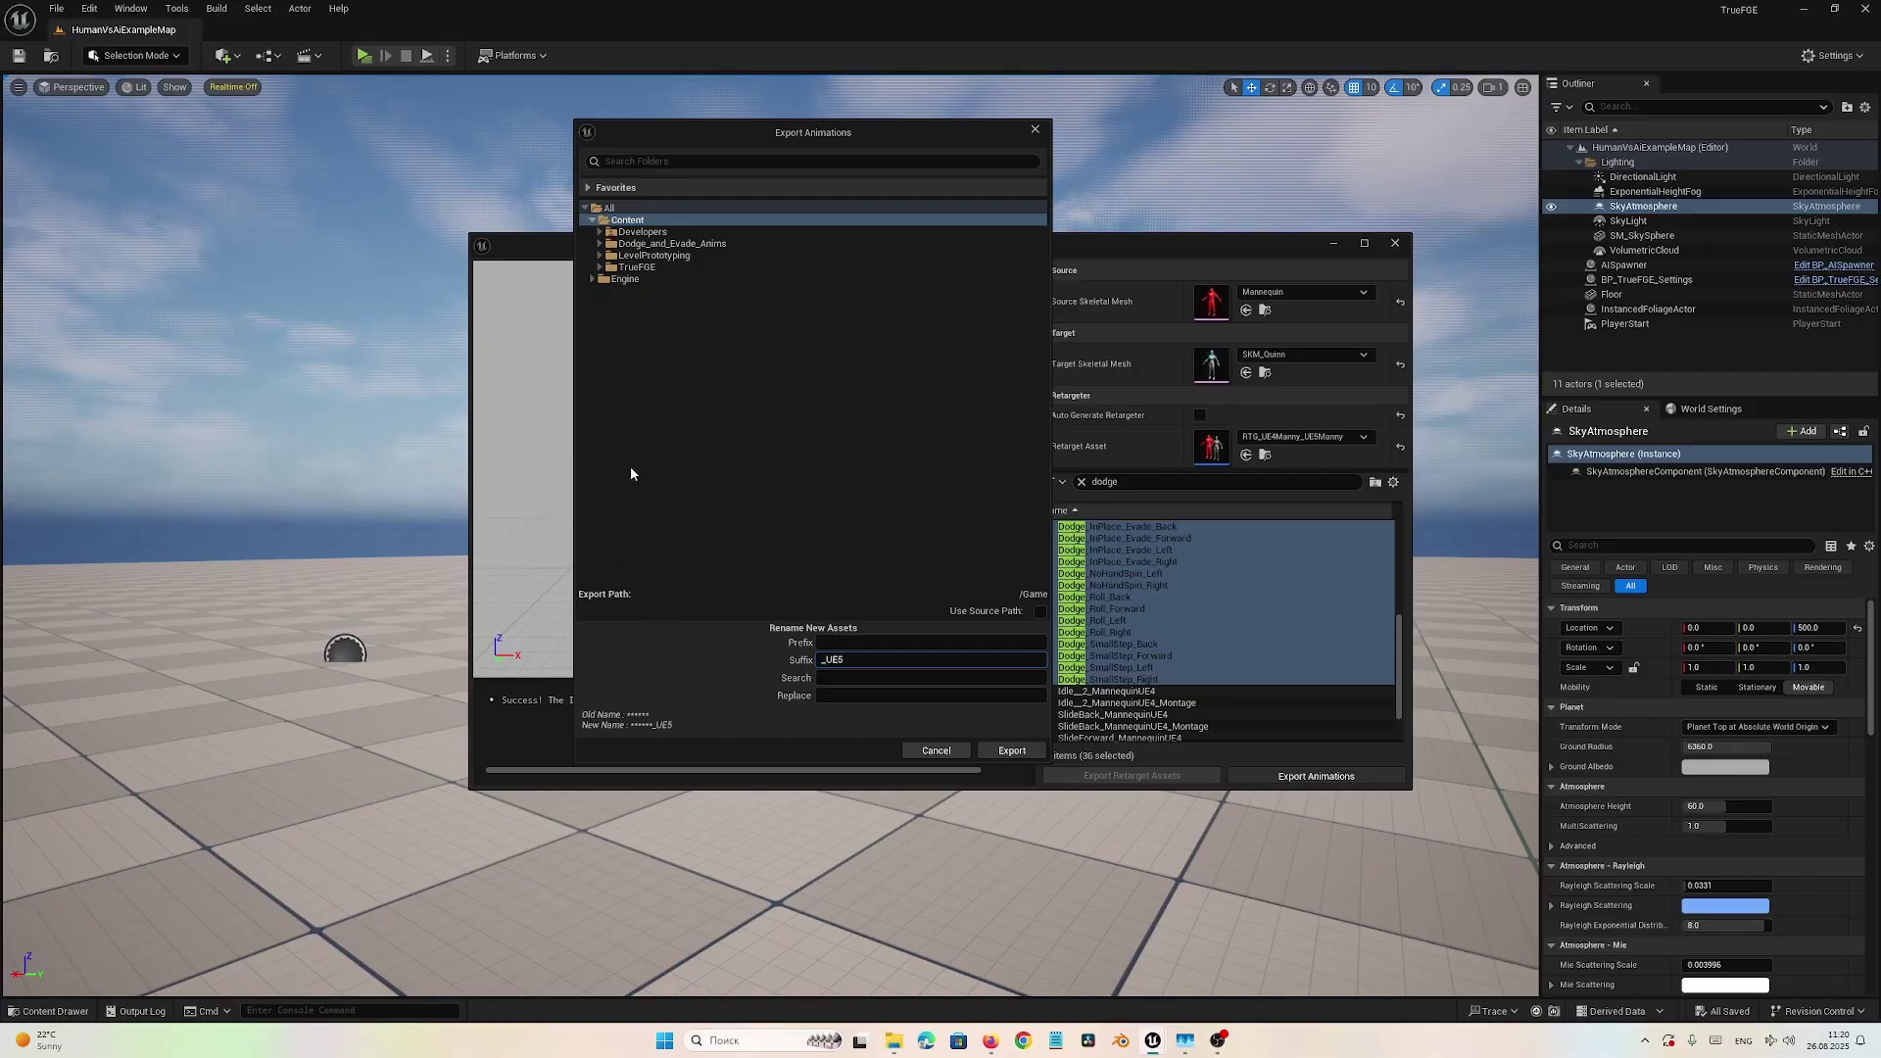
left_click(600, 244)
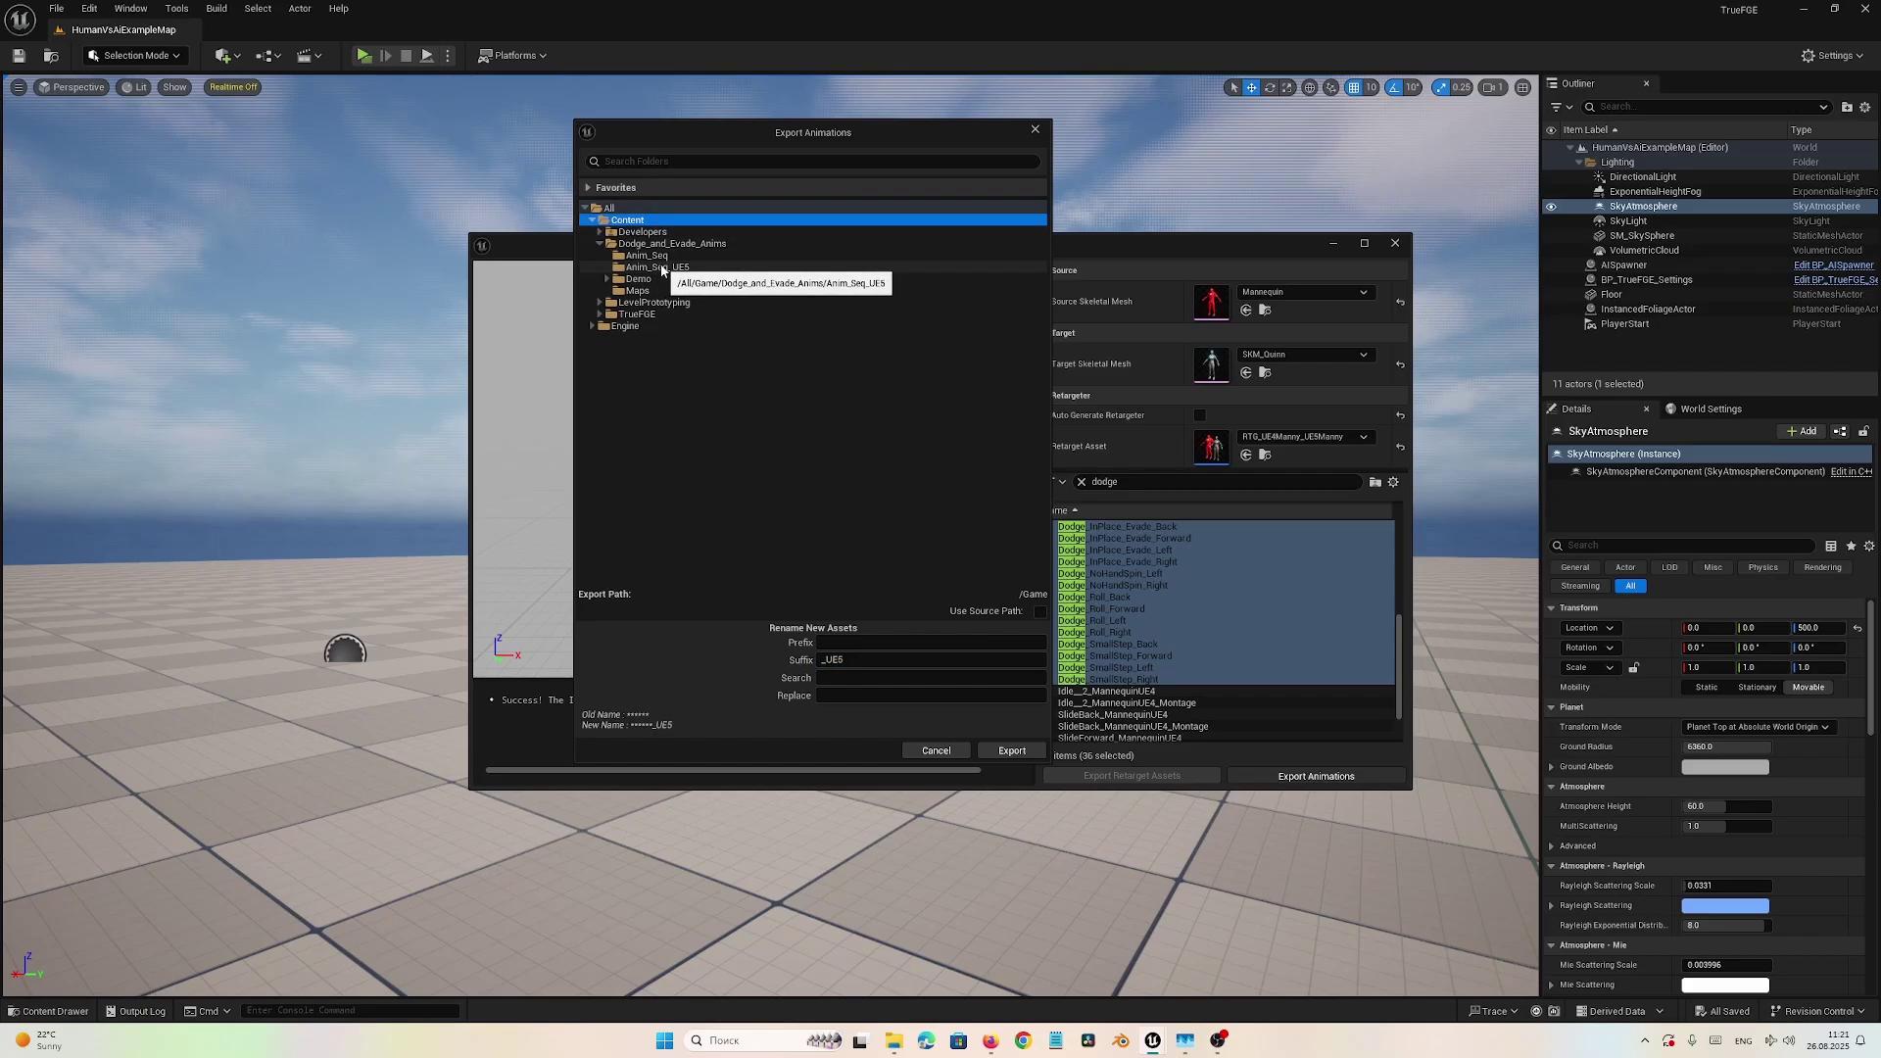
left_click(649, 267)
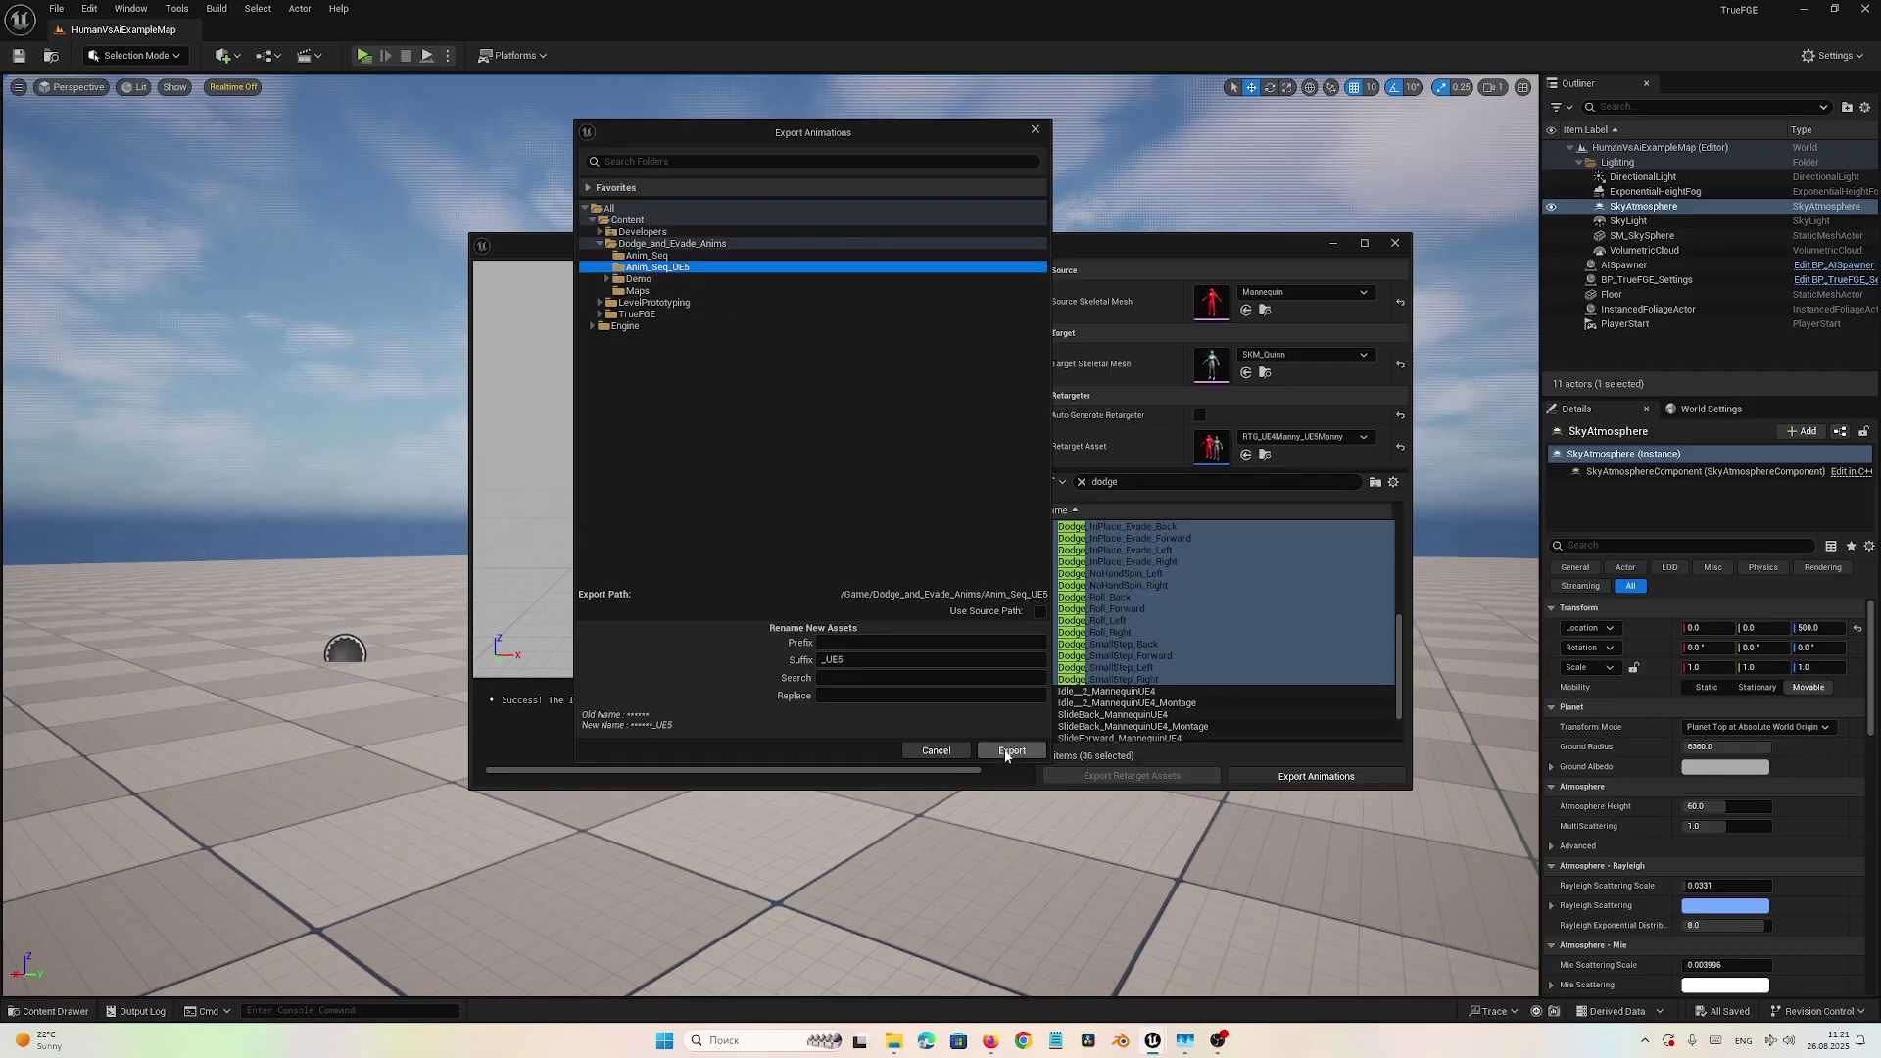
left_click(1010, 752)
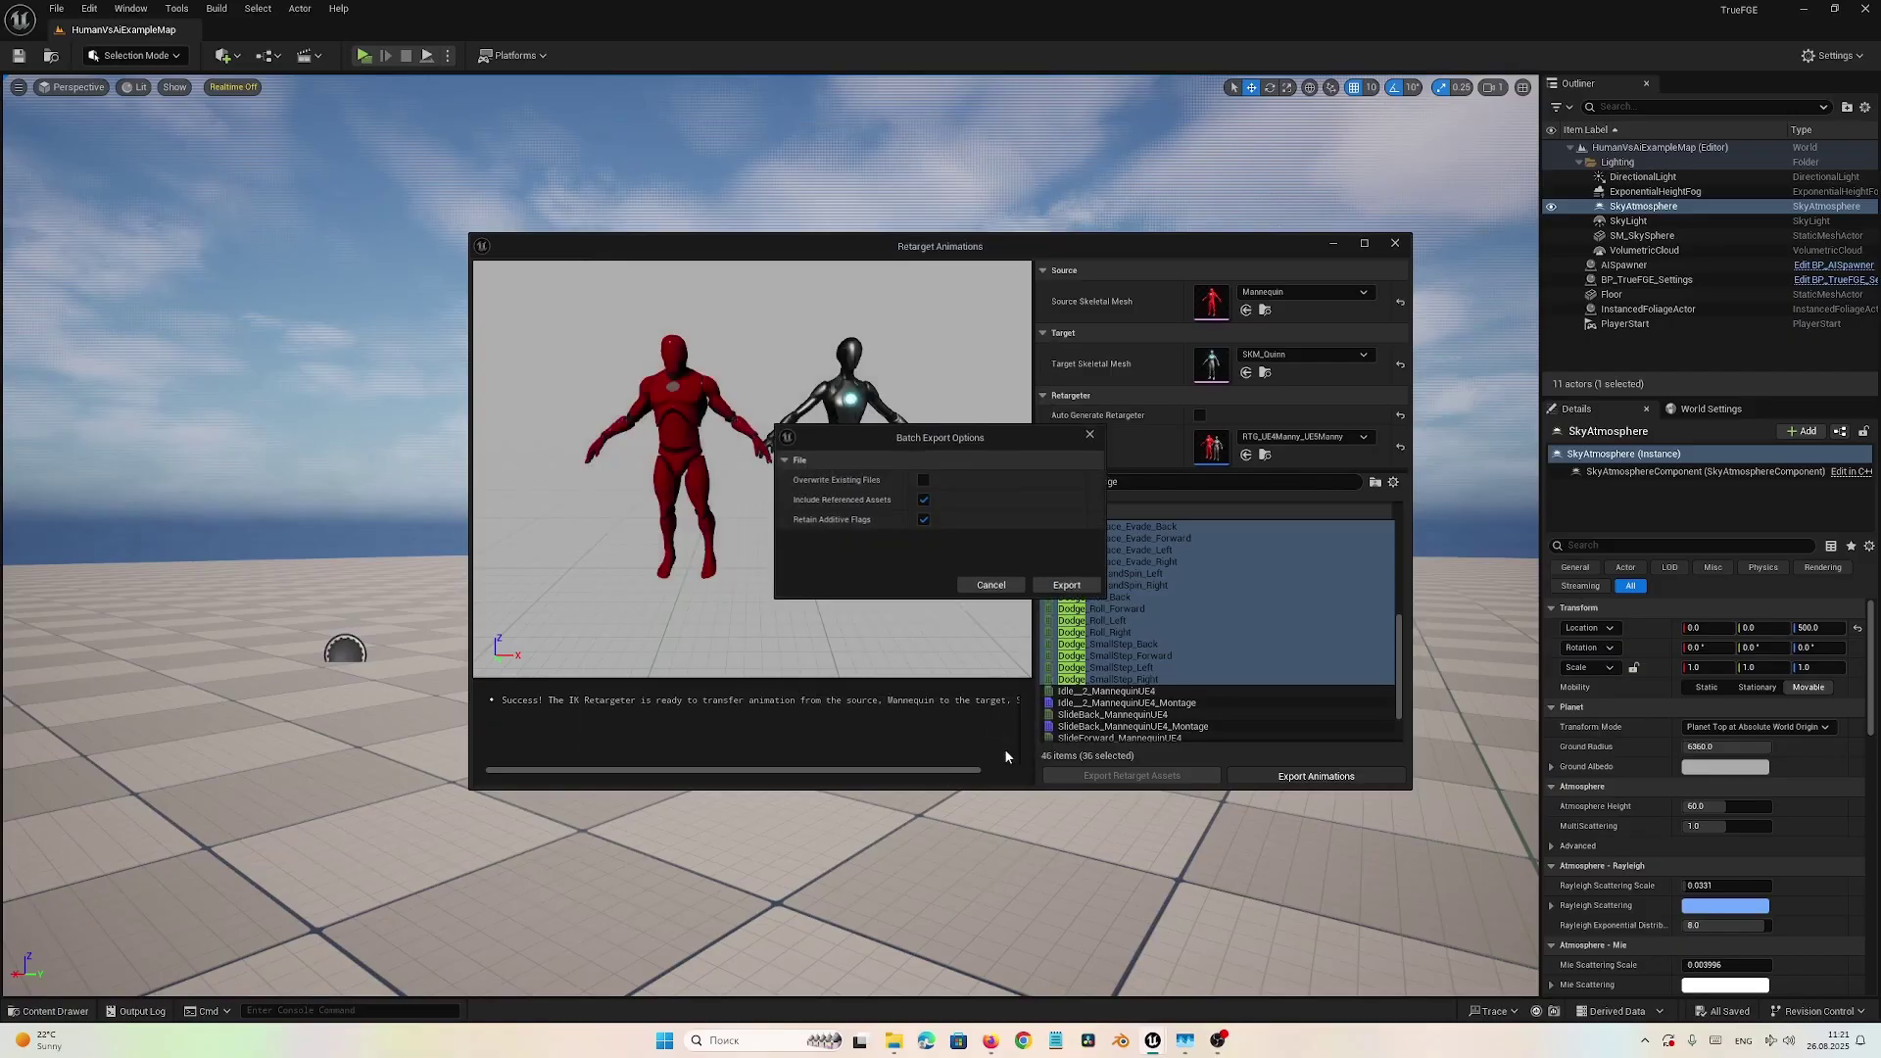
left_click(1066, 586)
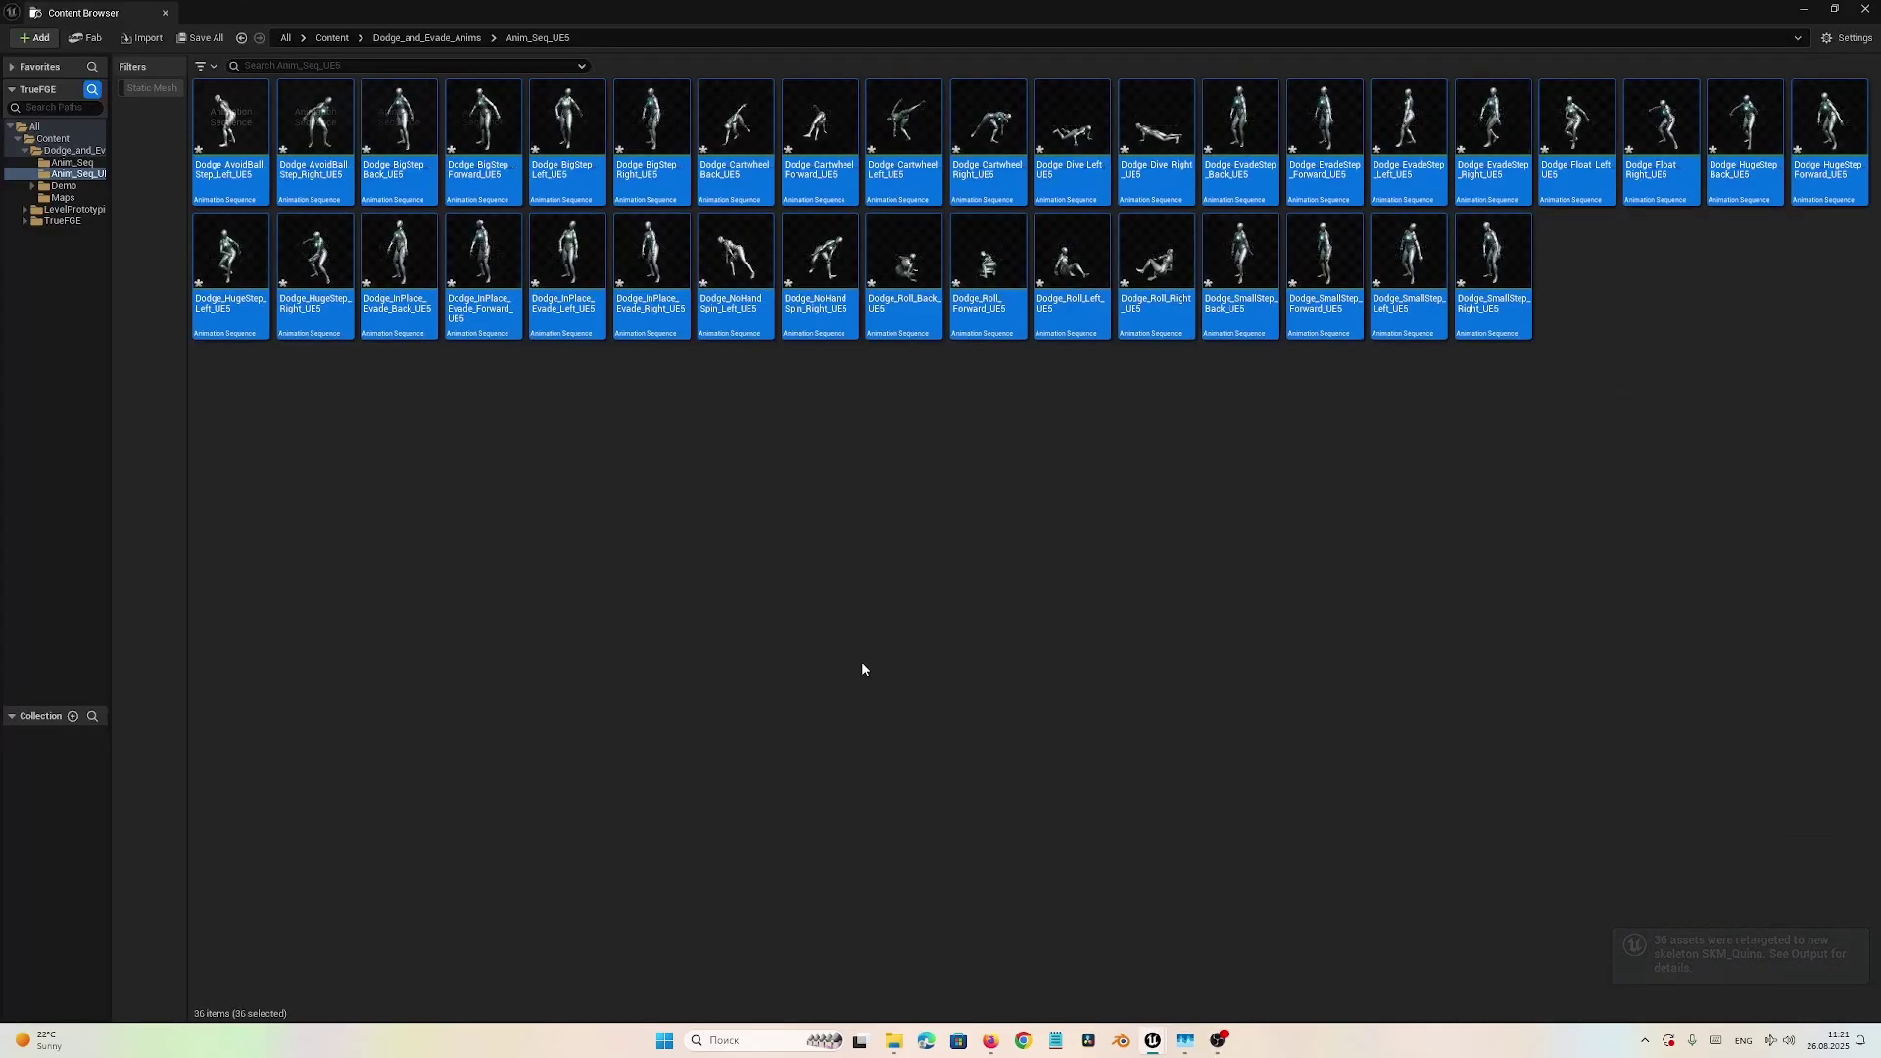
- Save all 36 new _UE5 dodge animation assets
left_click(196, 39)
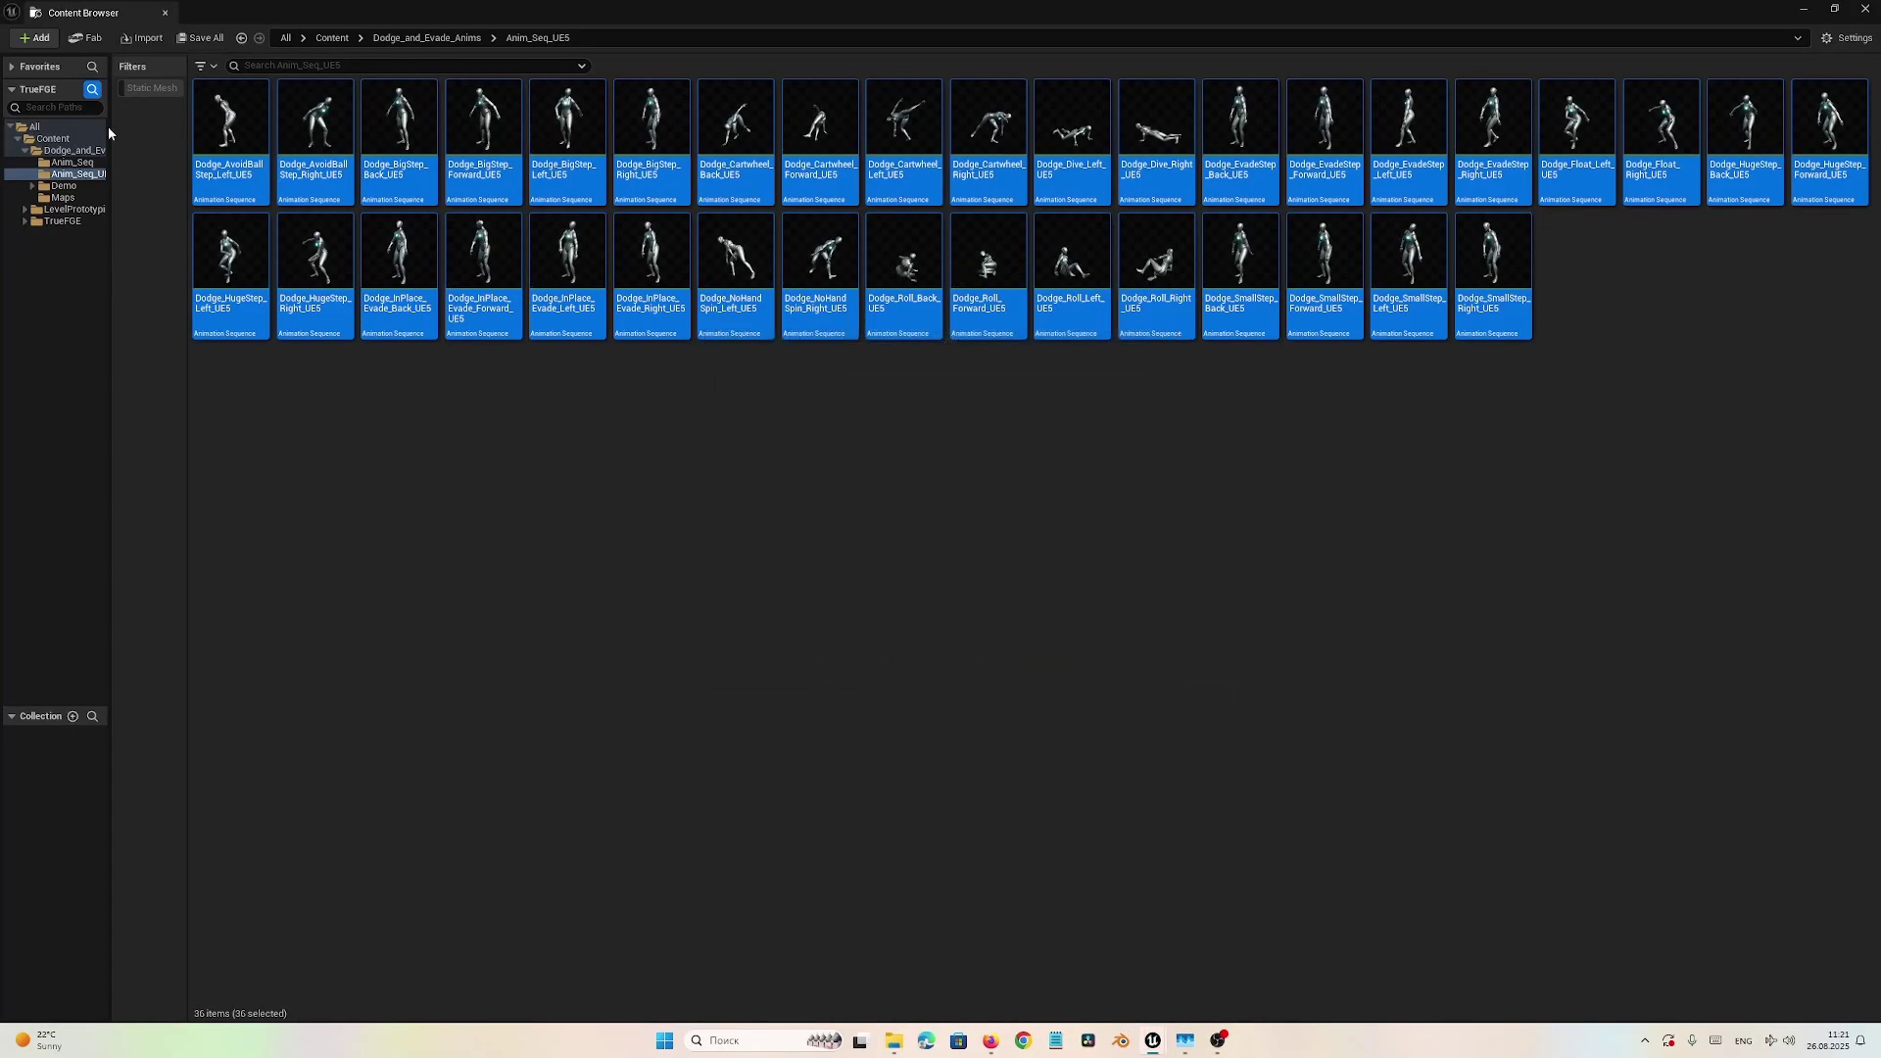
- Create a Montages folder inside Anim_Seq_UE5
left_click_drag(110, 132, 388, 150)
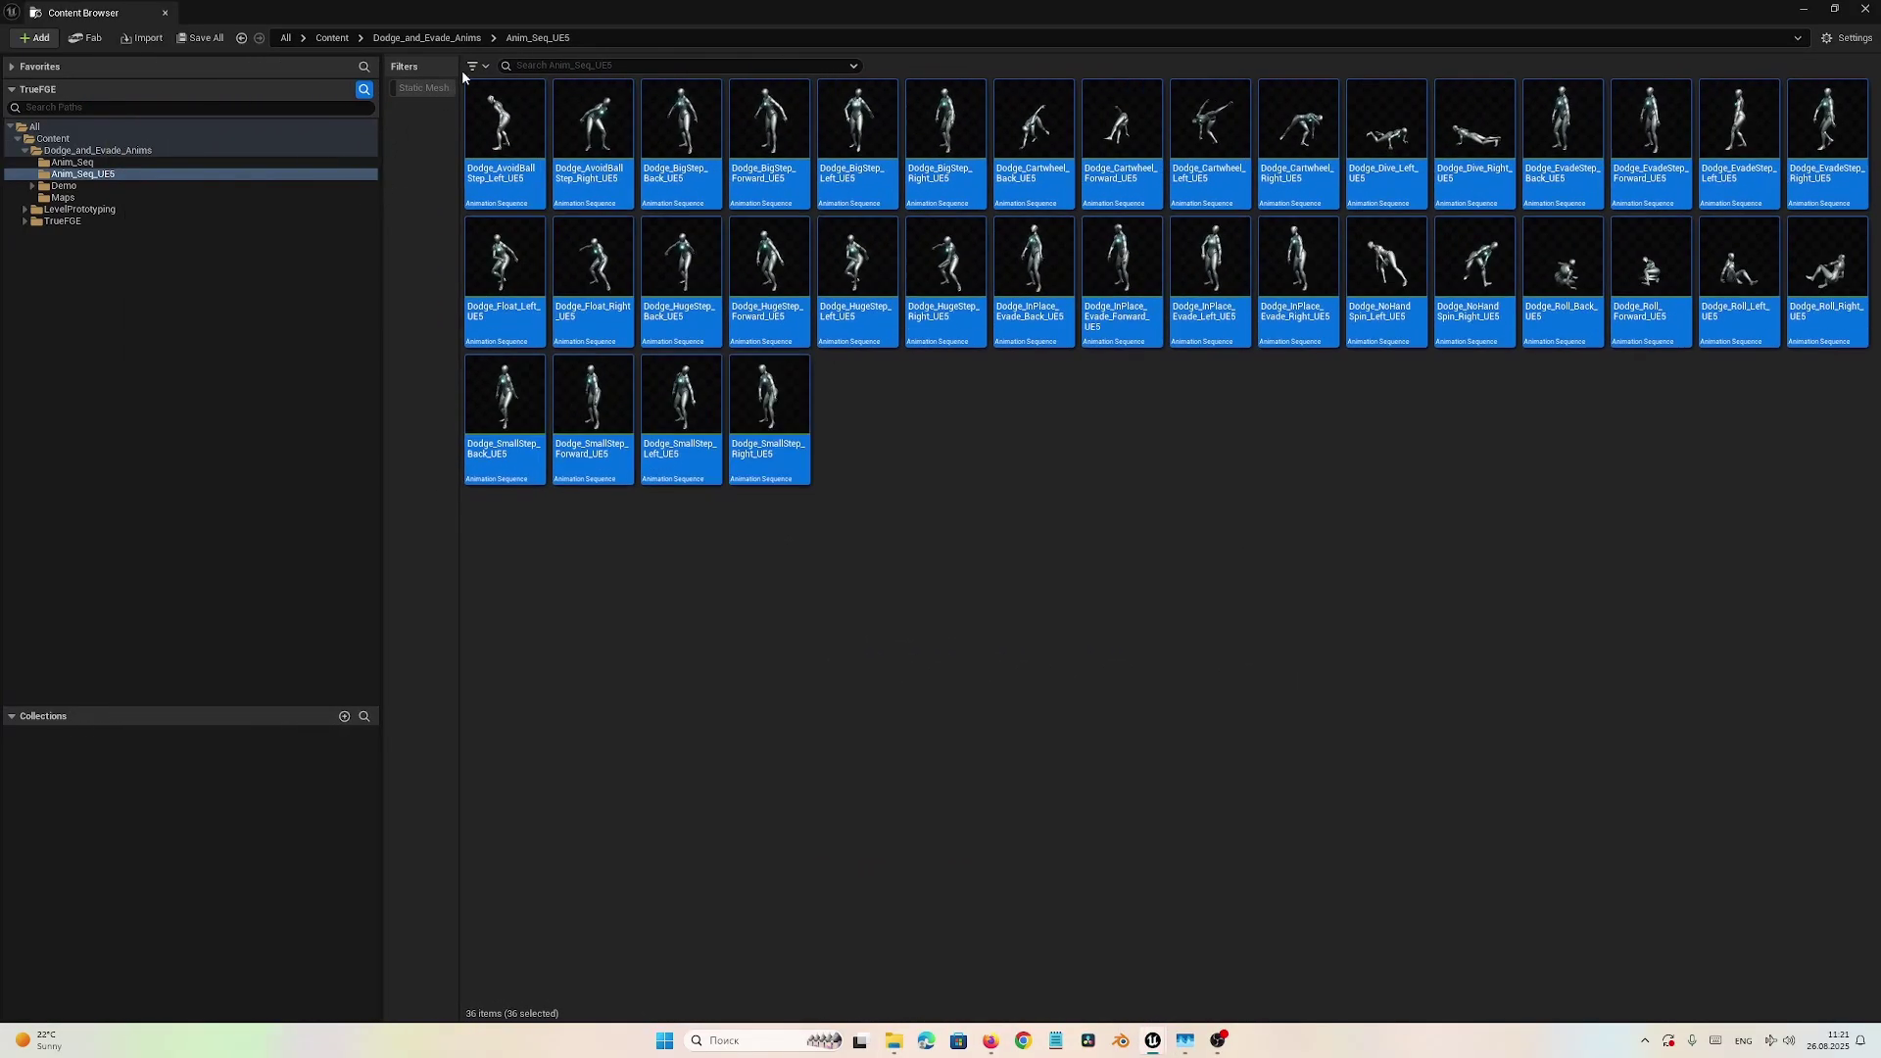
right_click(111, 174)
left_click(138, 204)
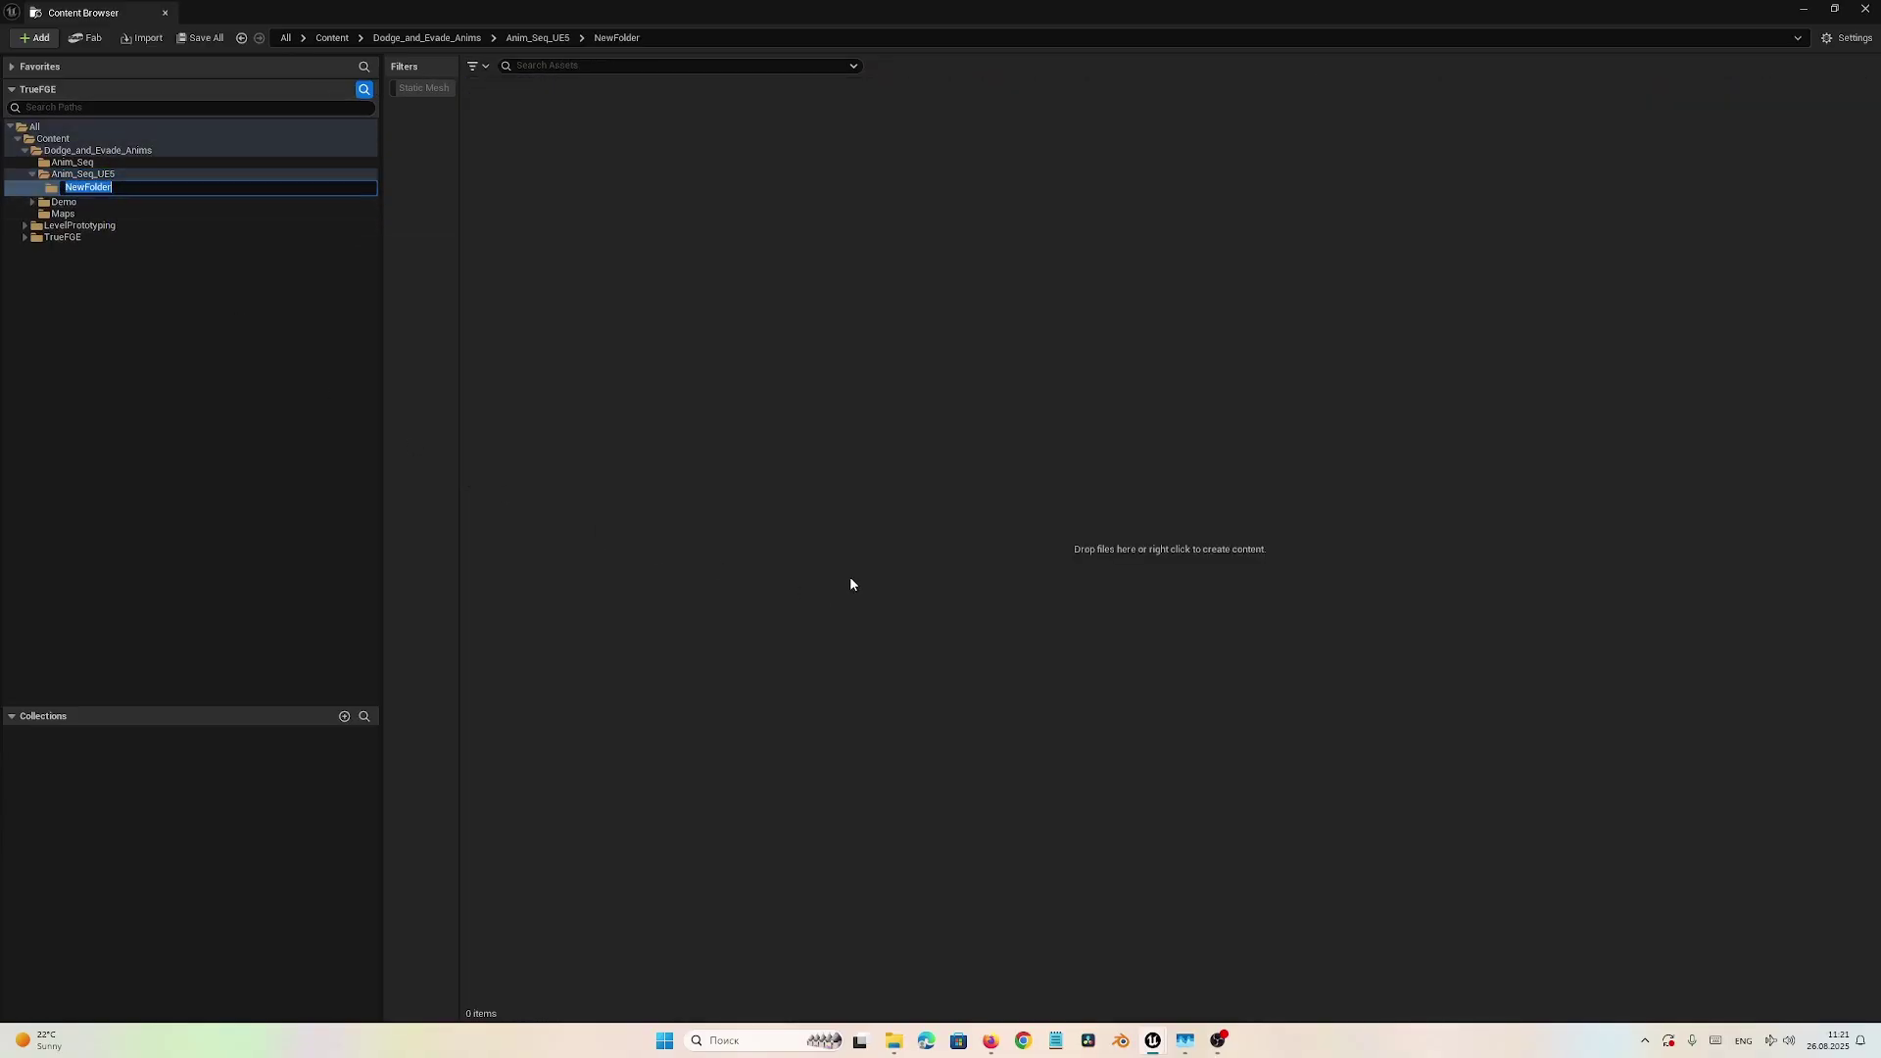
type("Montages")
left_click(127, 174)
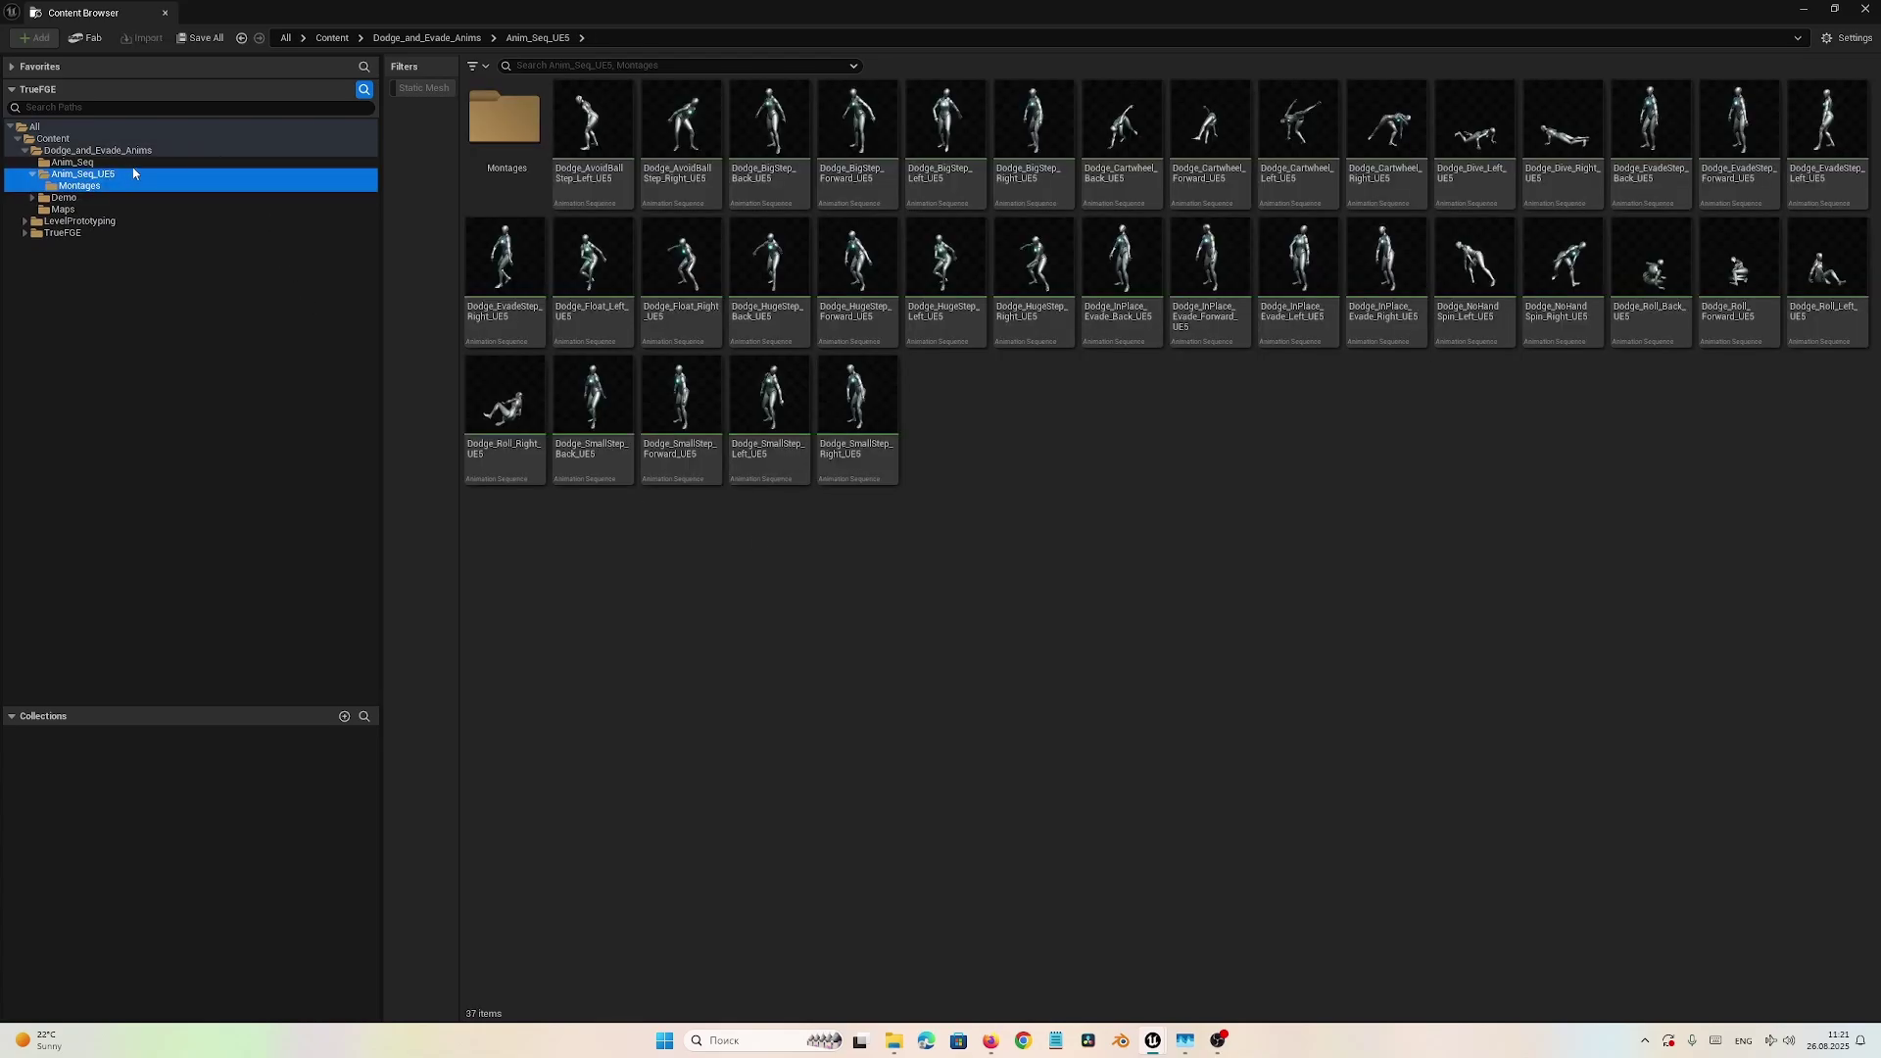
- Create an AnimMontage from each of the 36 selected _UE5 dodge sequences
left_click(614, 138)
left_click(850, 416, "shift")
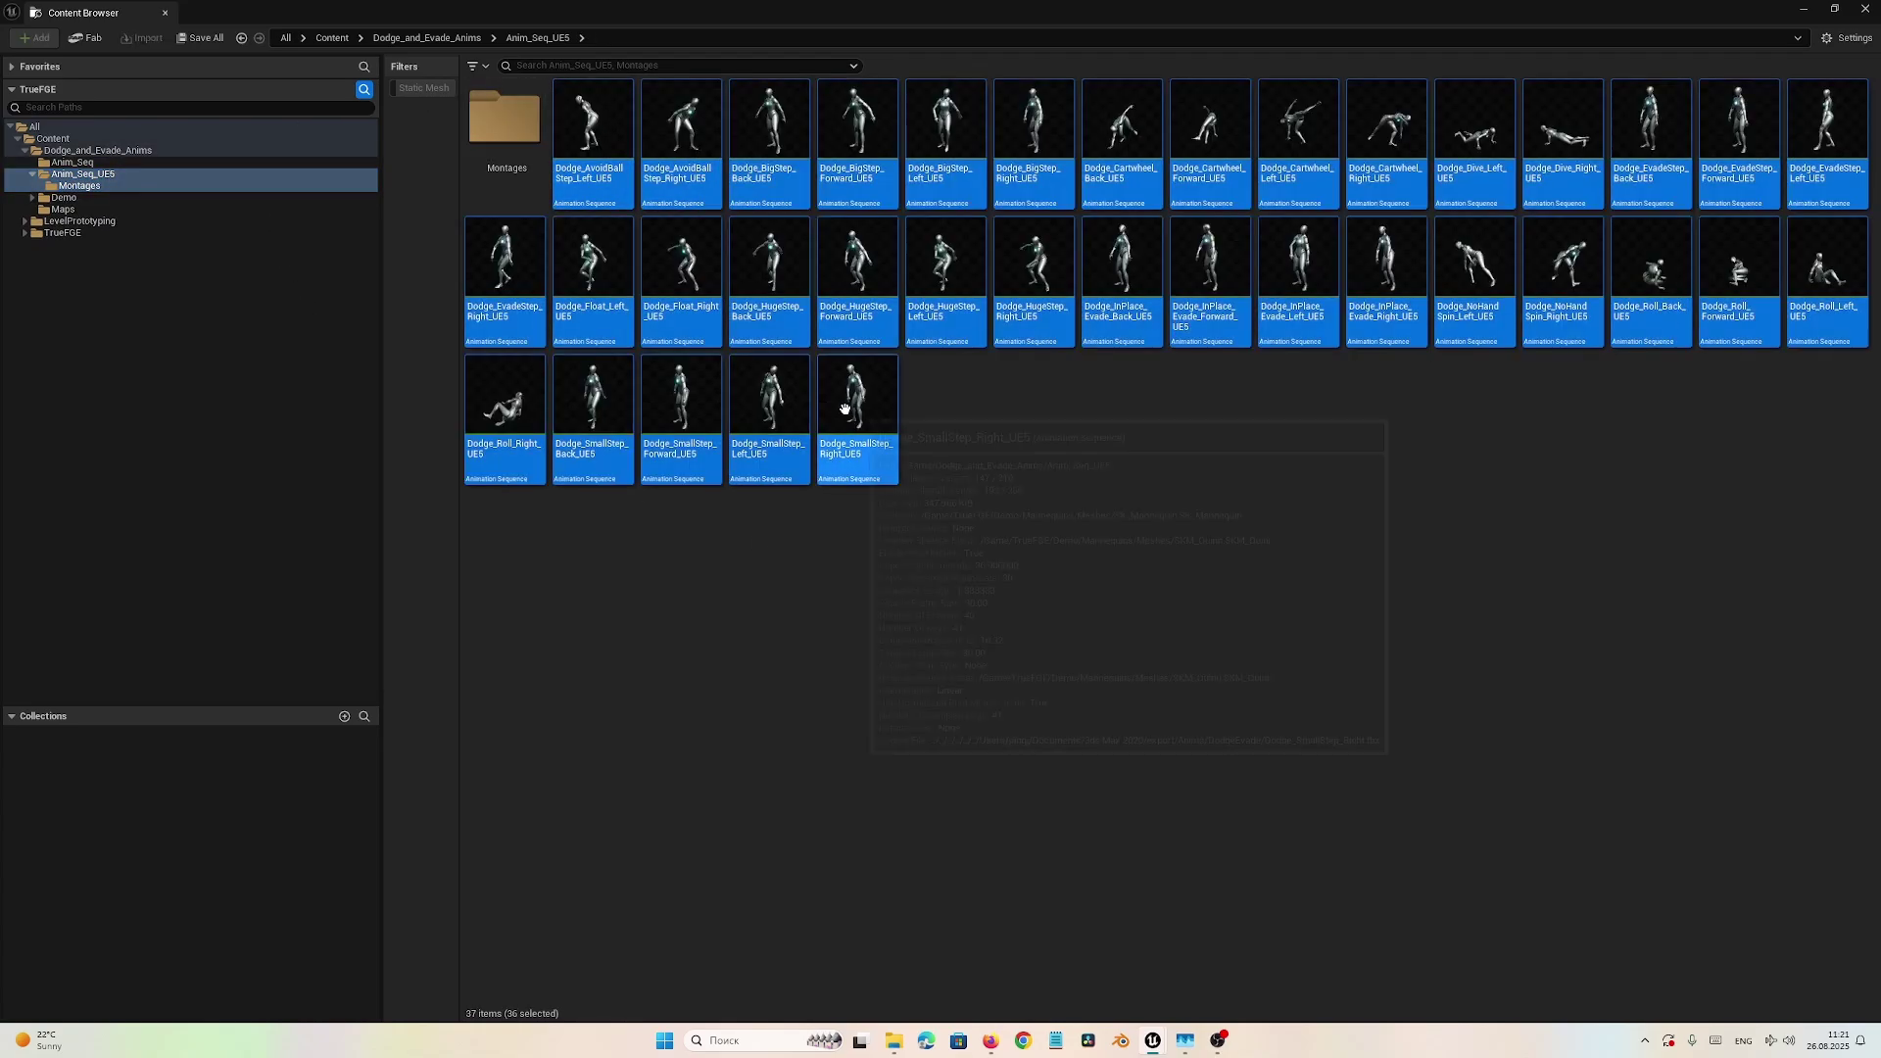
right_click(868, 405)
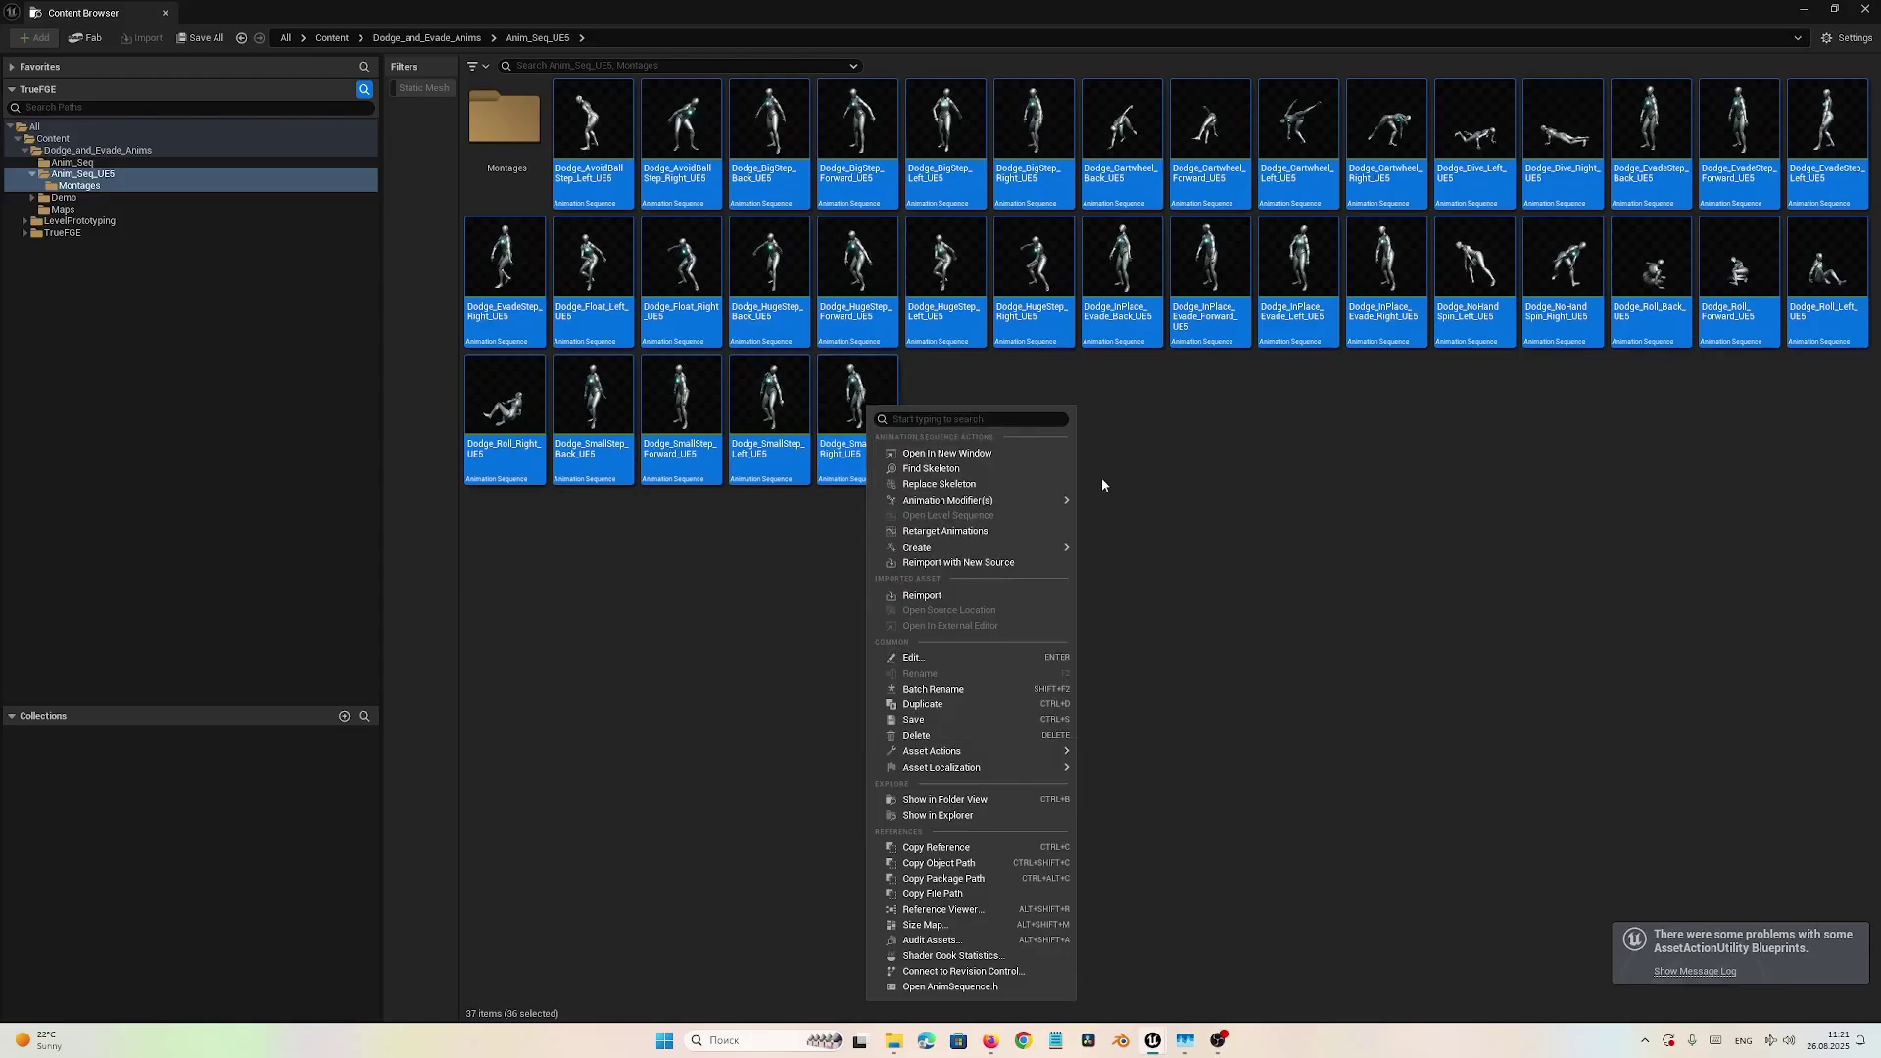
left_click(1279, 432)
left_click(591, 132)
left_click(860, 397, "shift")
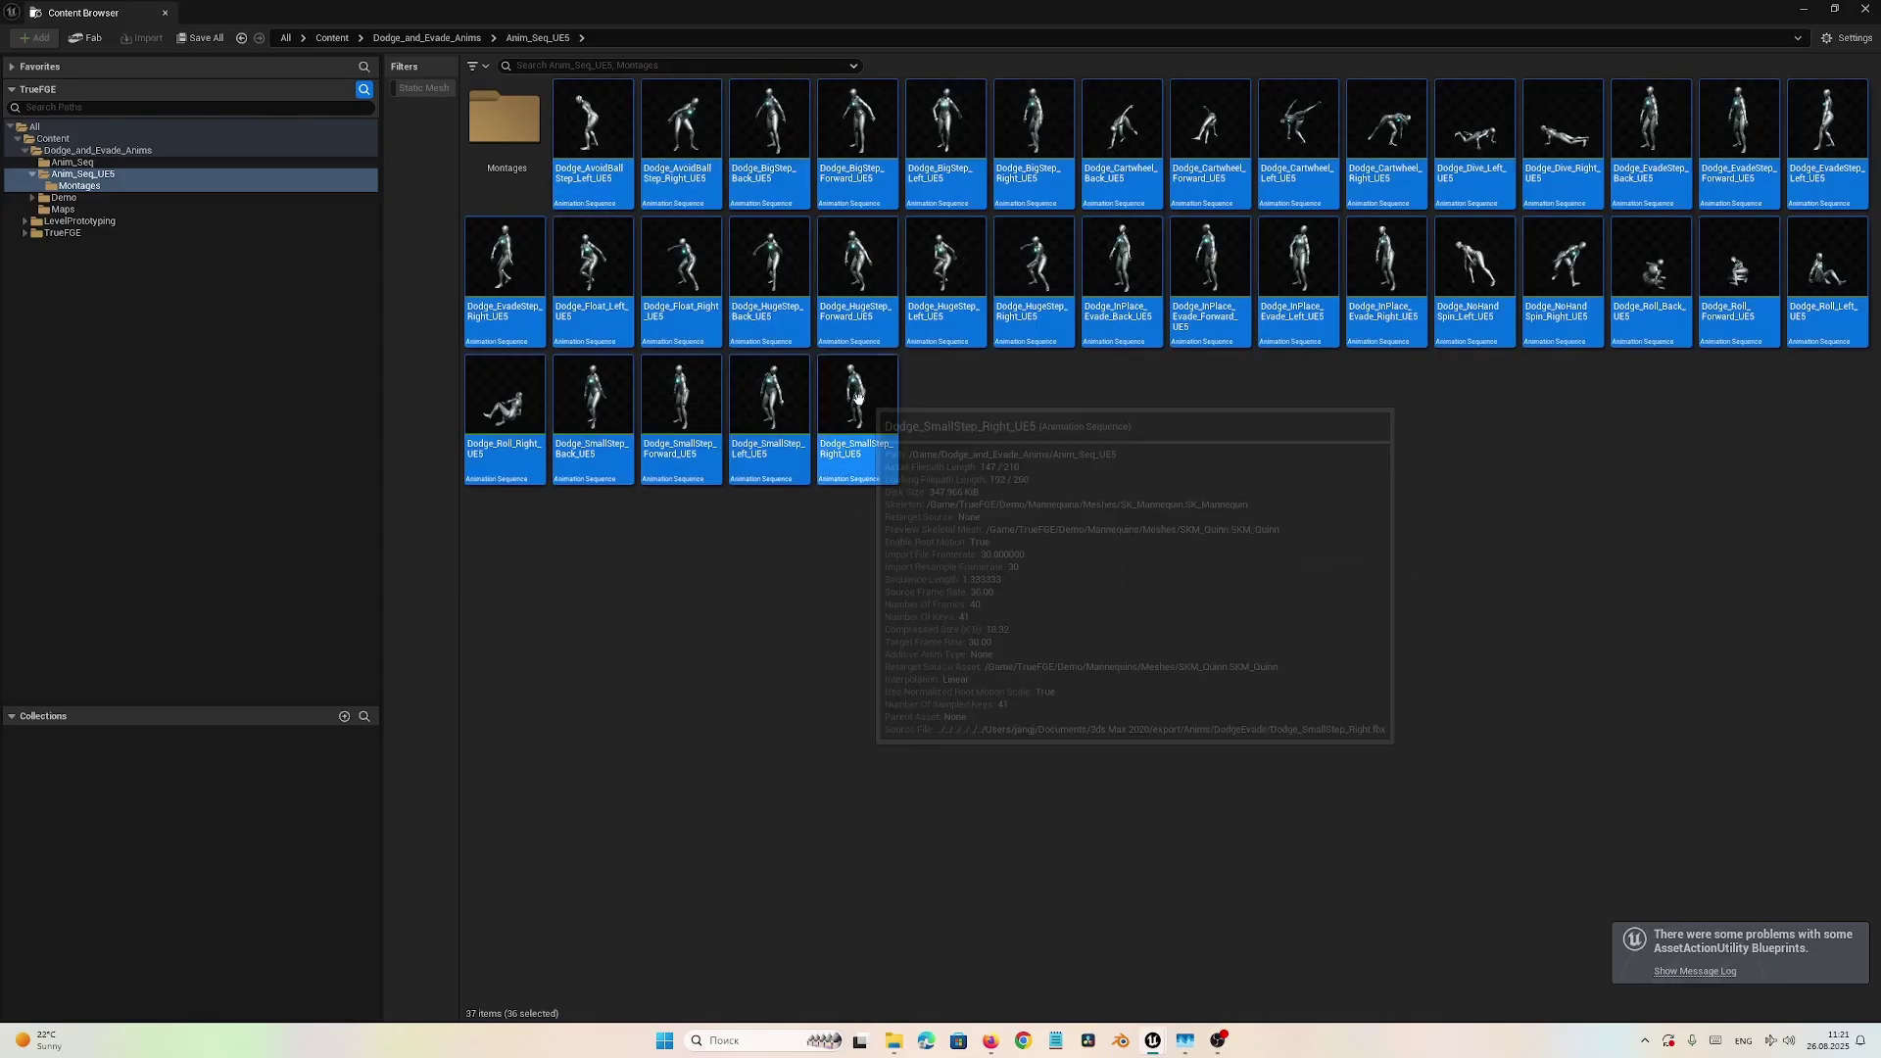
right_click(860, 397)
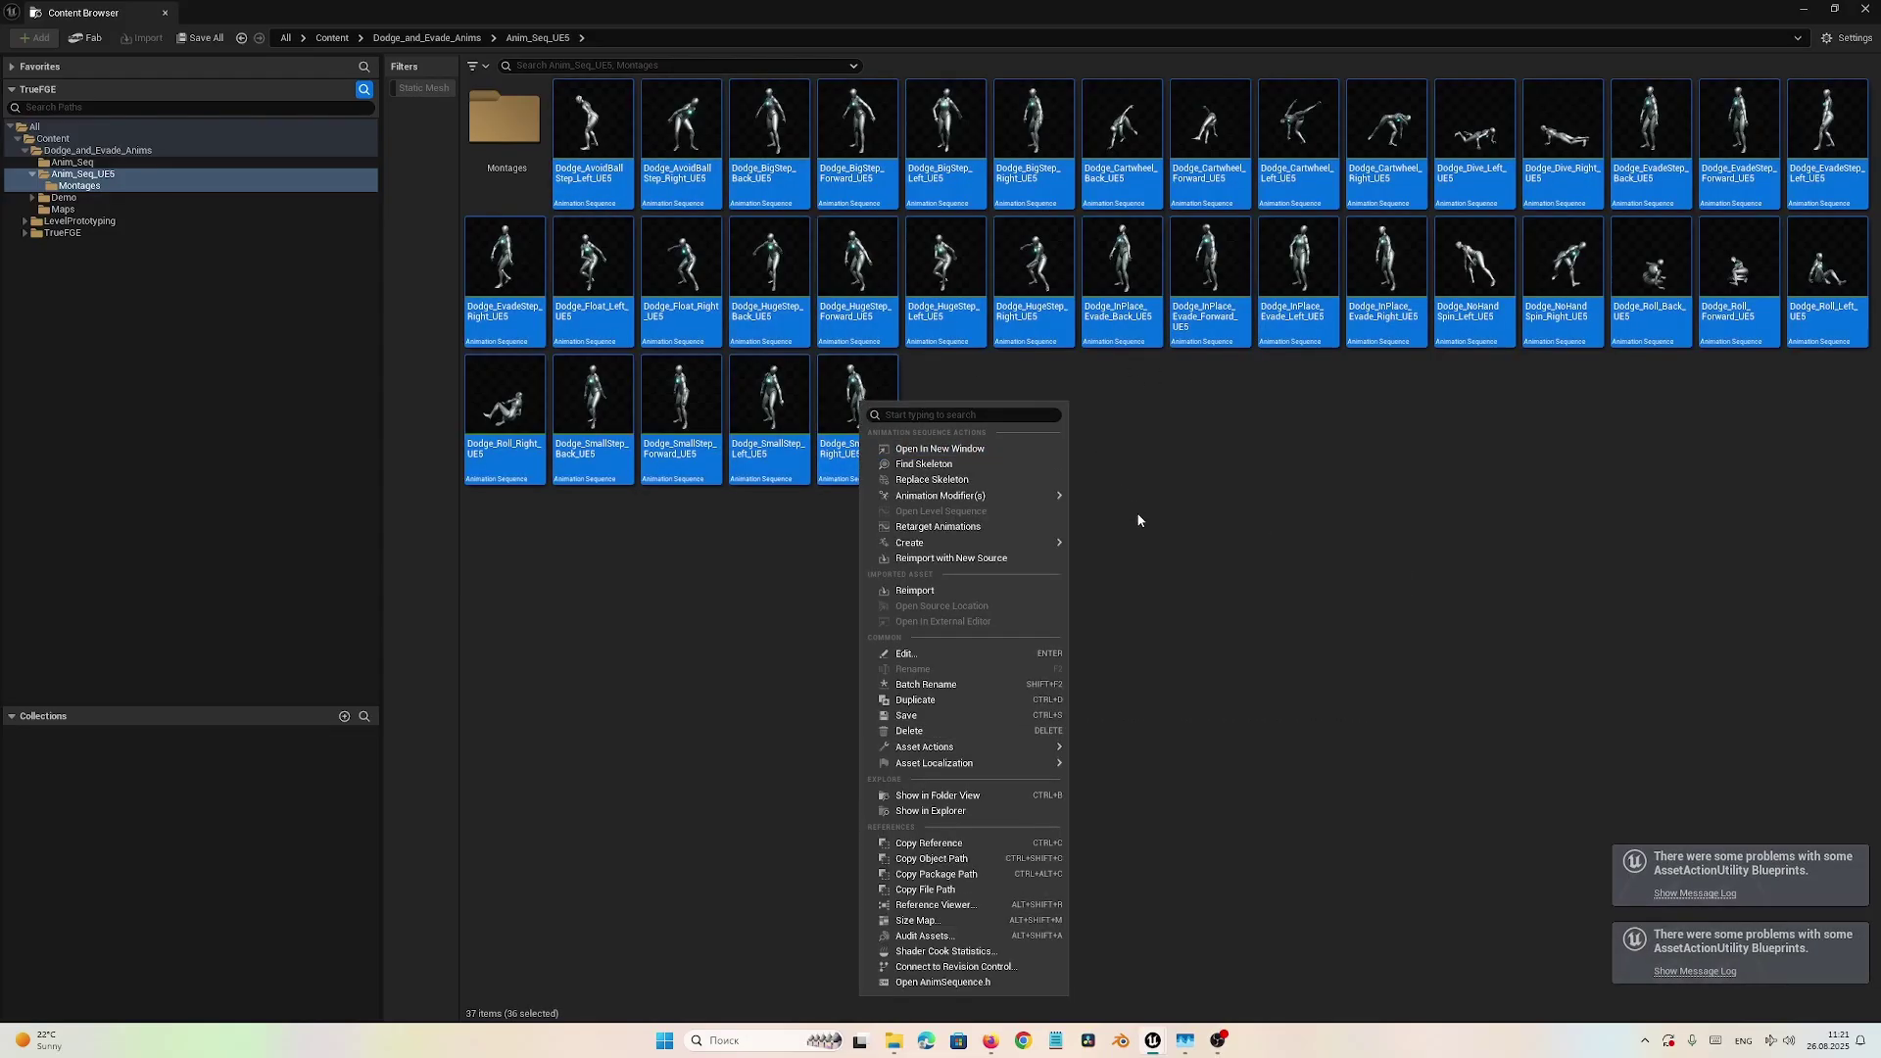
mouse_move(1038, 542)
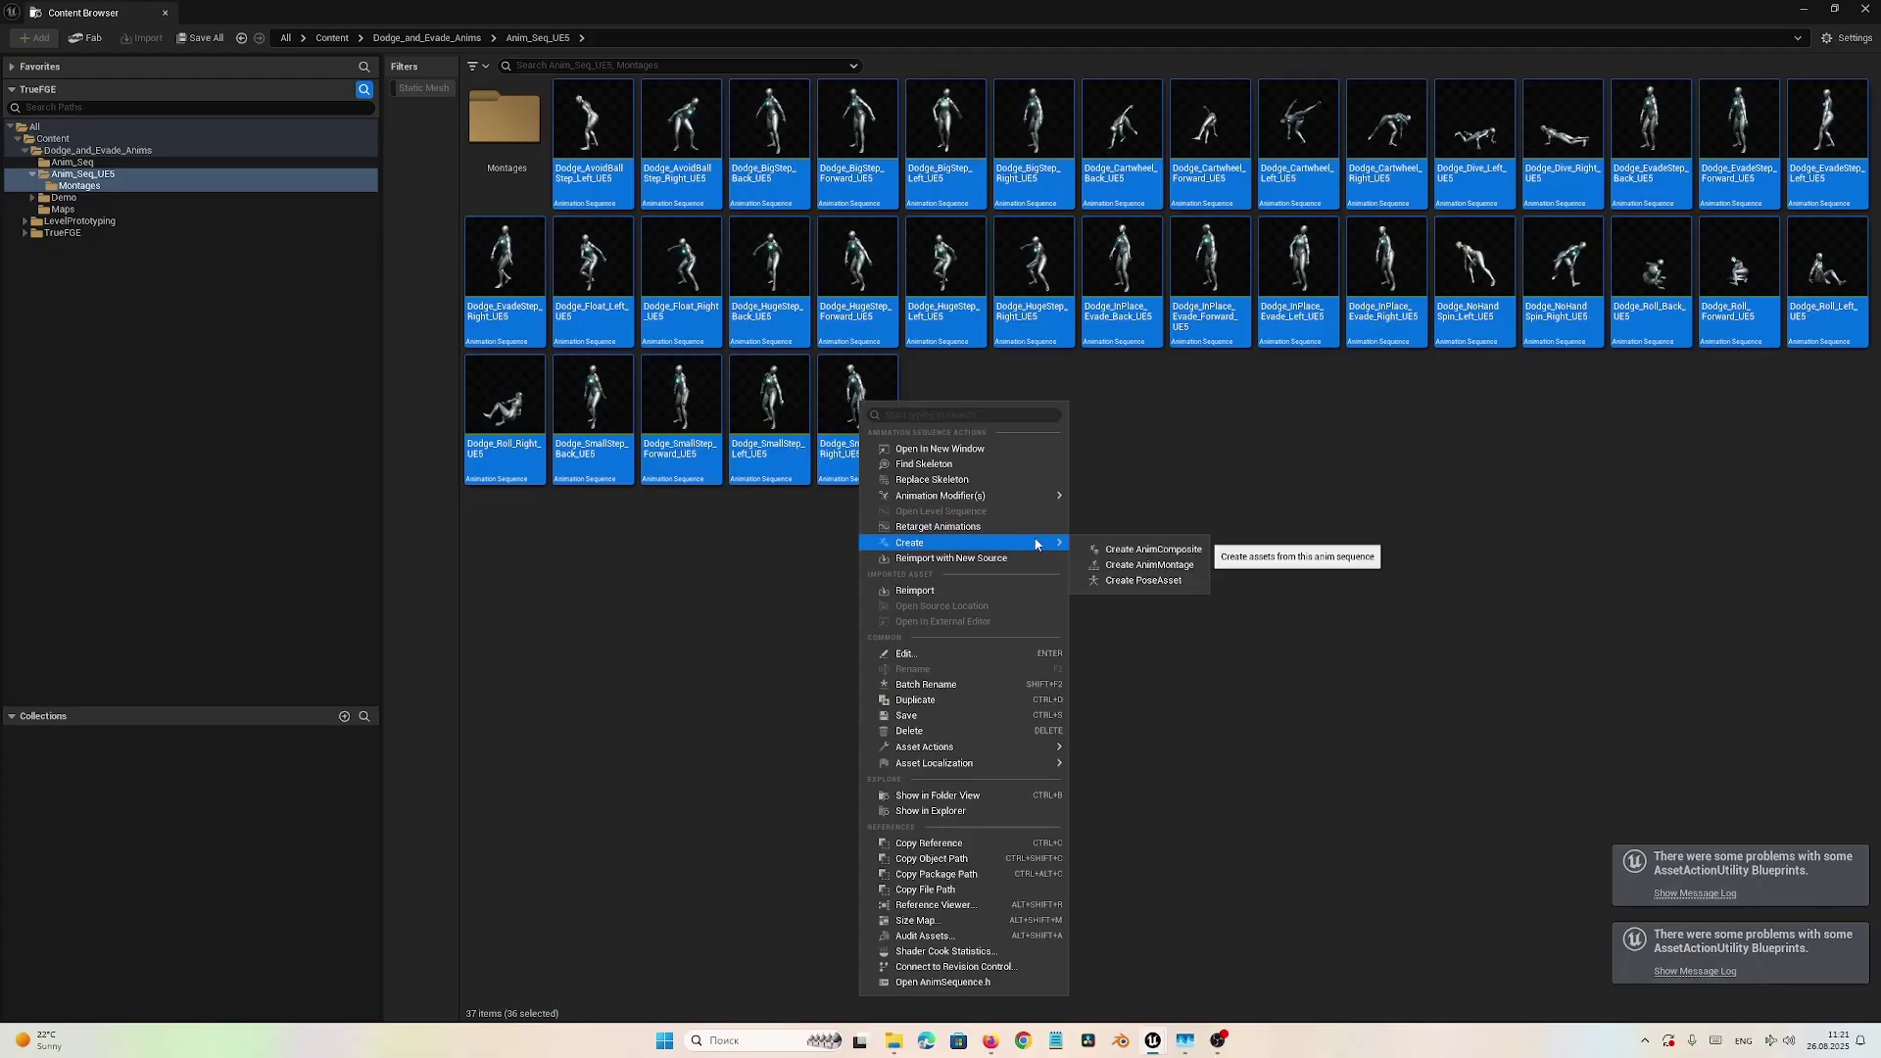
left_click(1148, 566)
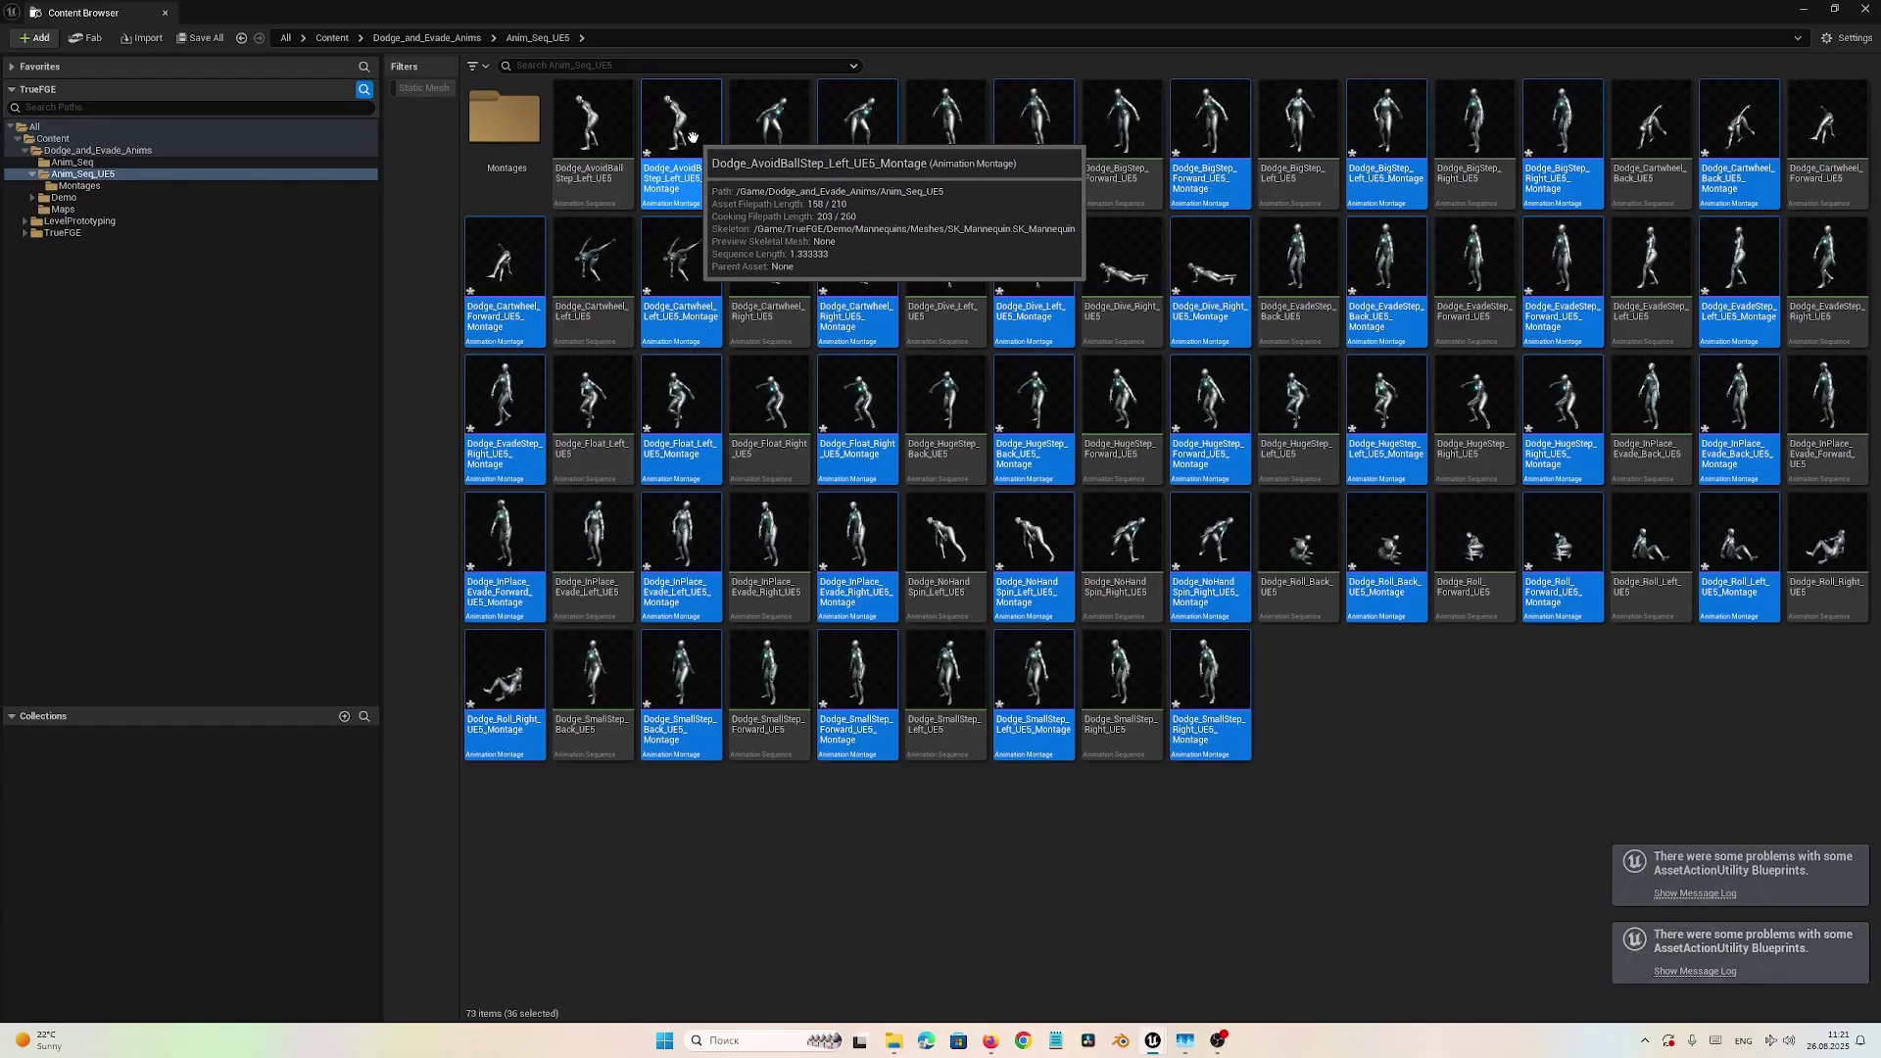
- Move the 36 dodge montages into the Montages folder and close the Content Browser
left_click_drag(693, 133, 509, 132)
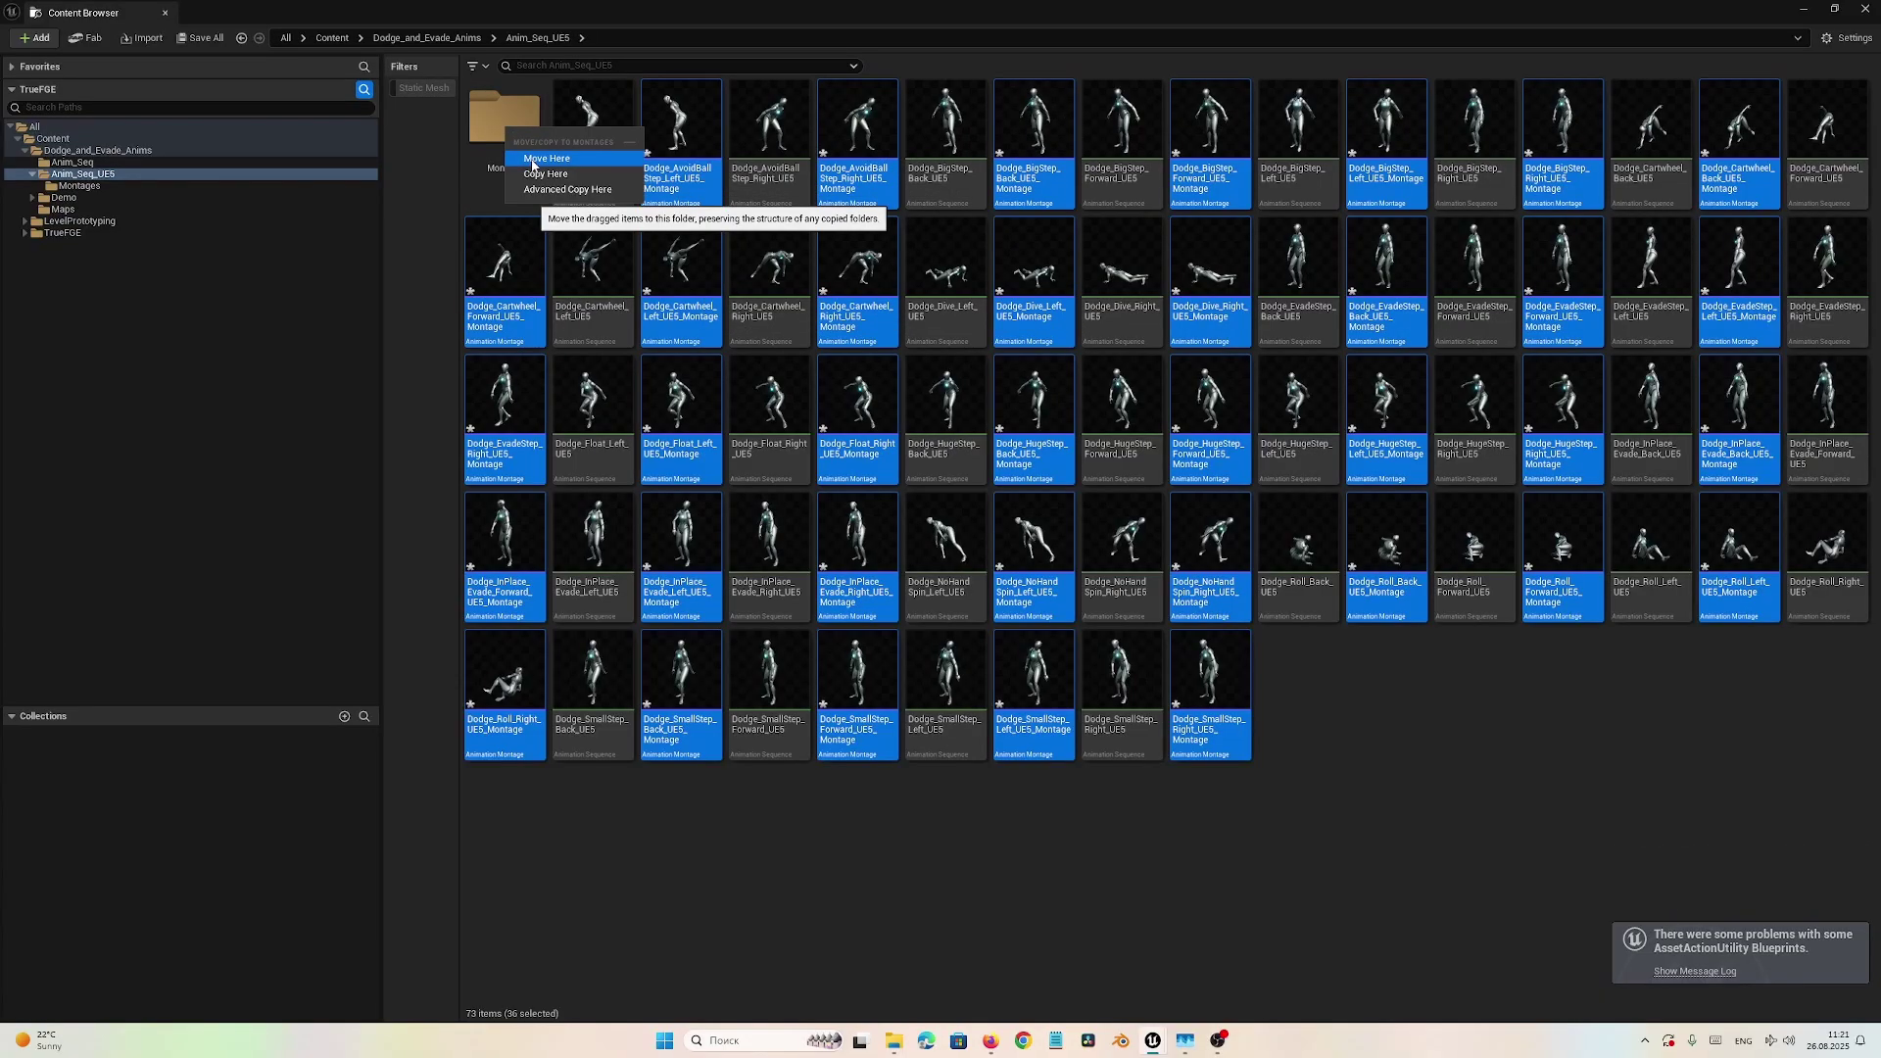
left_click(533, 160)
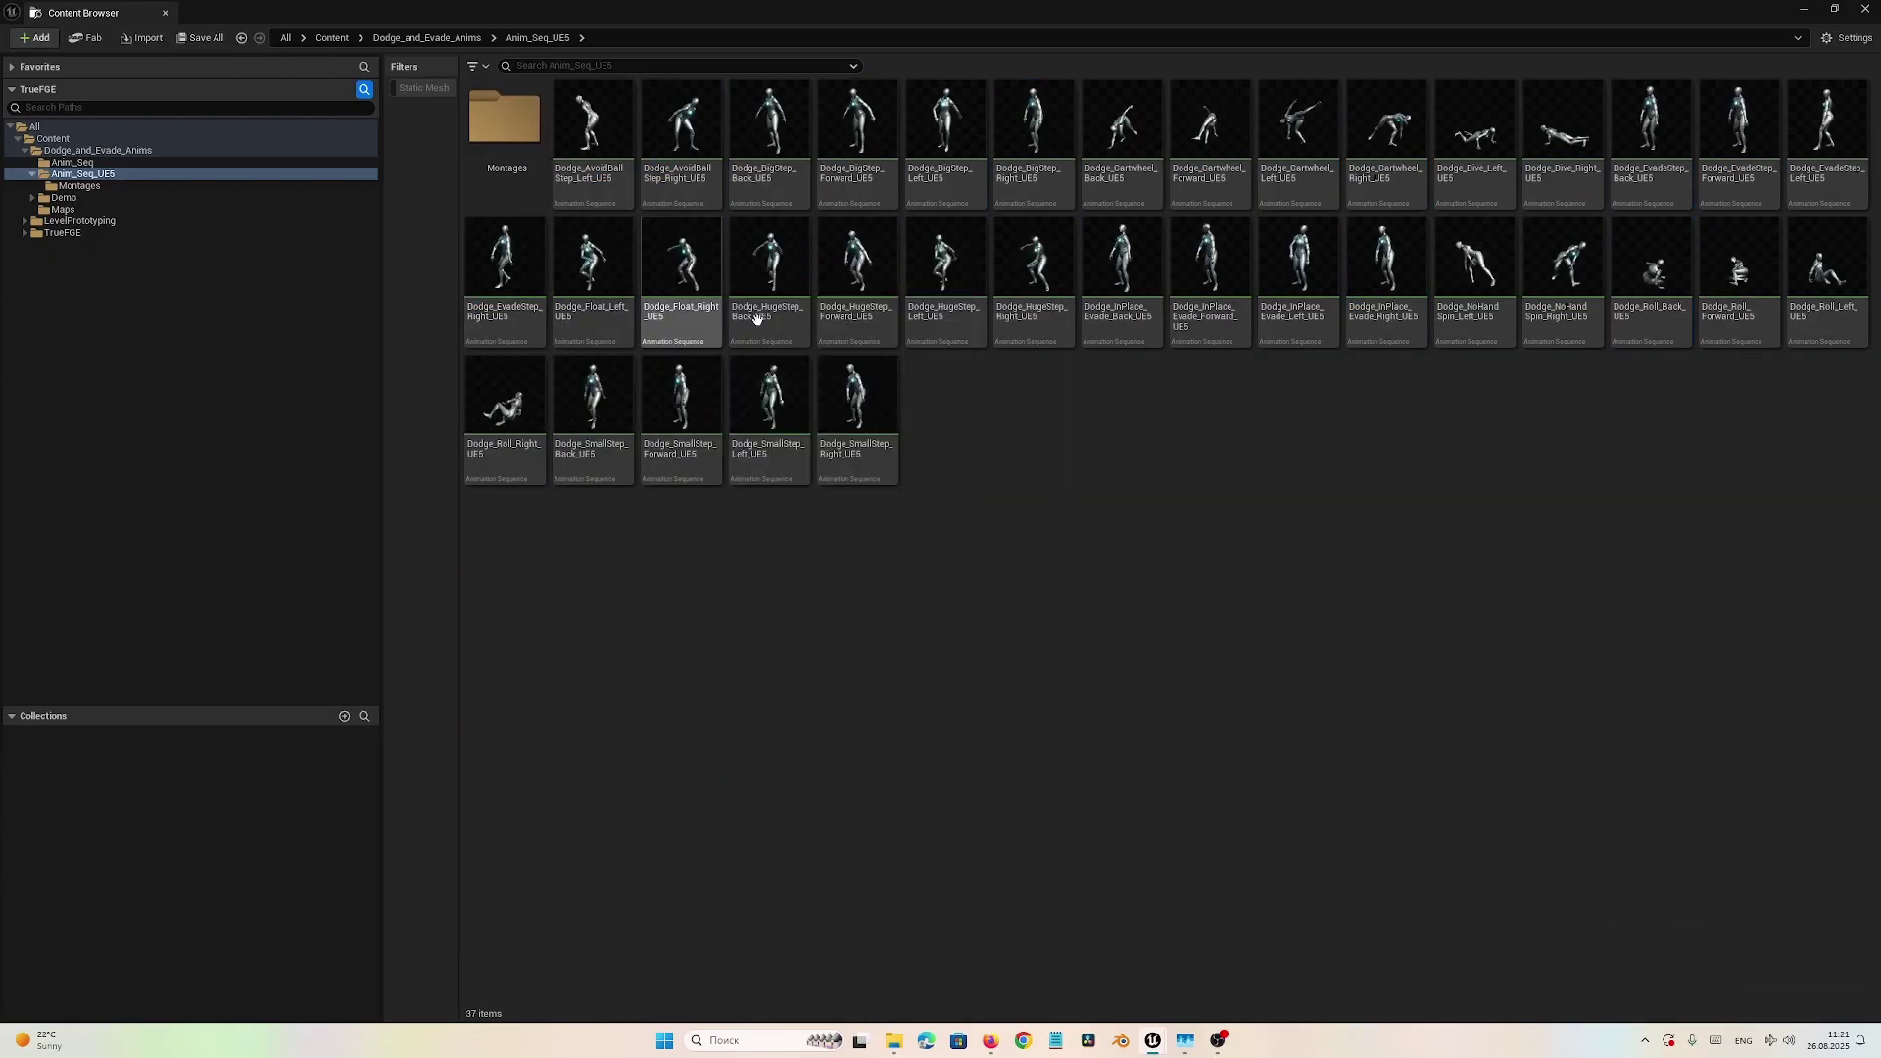
left_click(1866, 10)
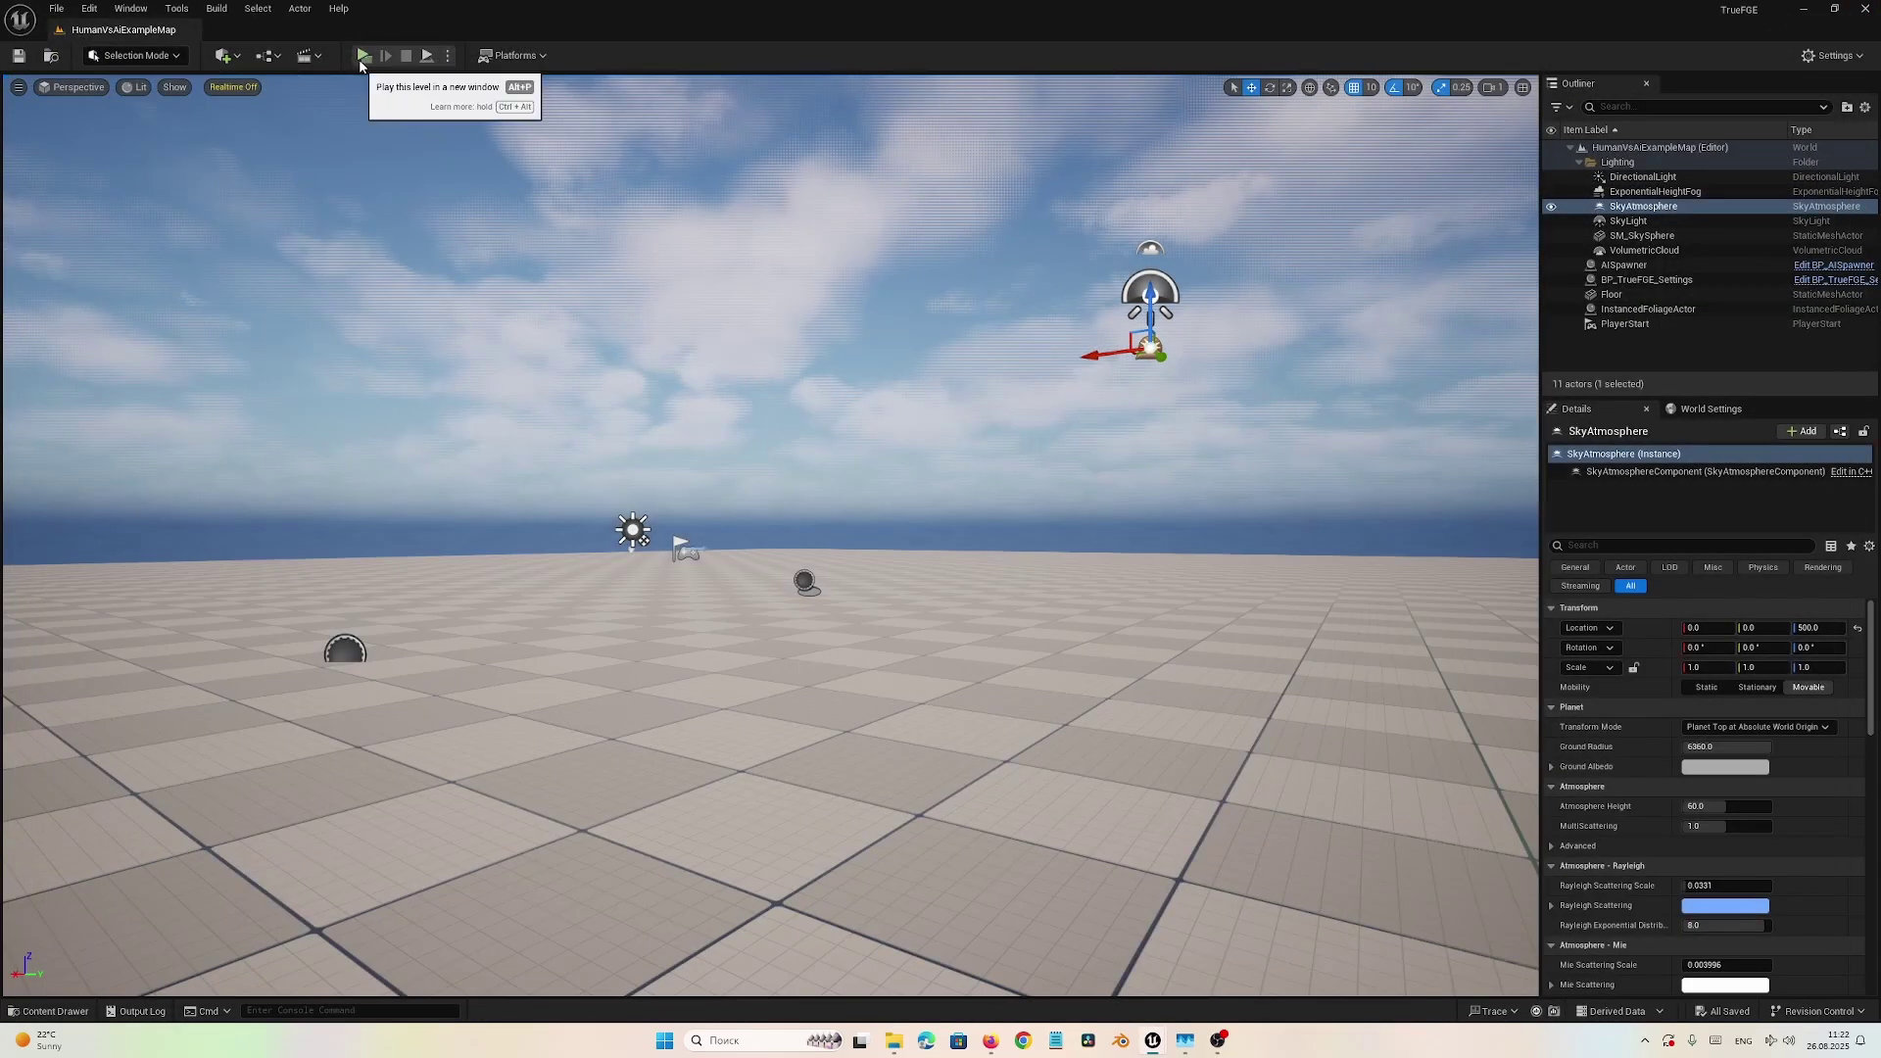
- Play-test Quinn, cycling A/W/S/D dodges around Yellow Spider, then exit the preview with Esc
left_click(361, 59)
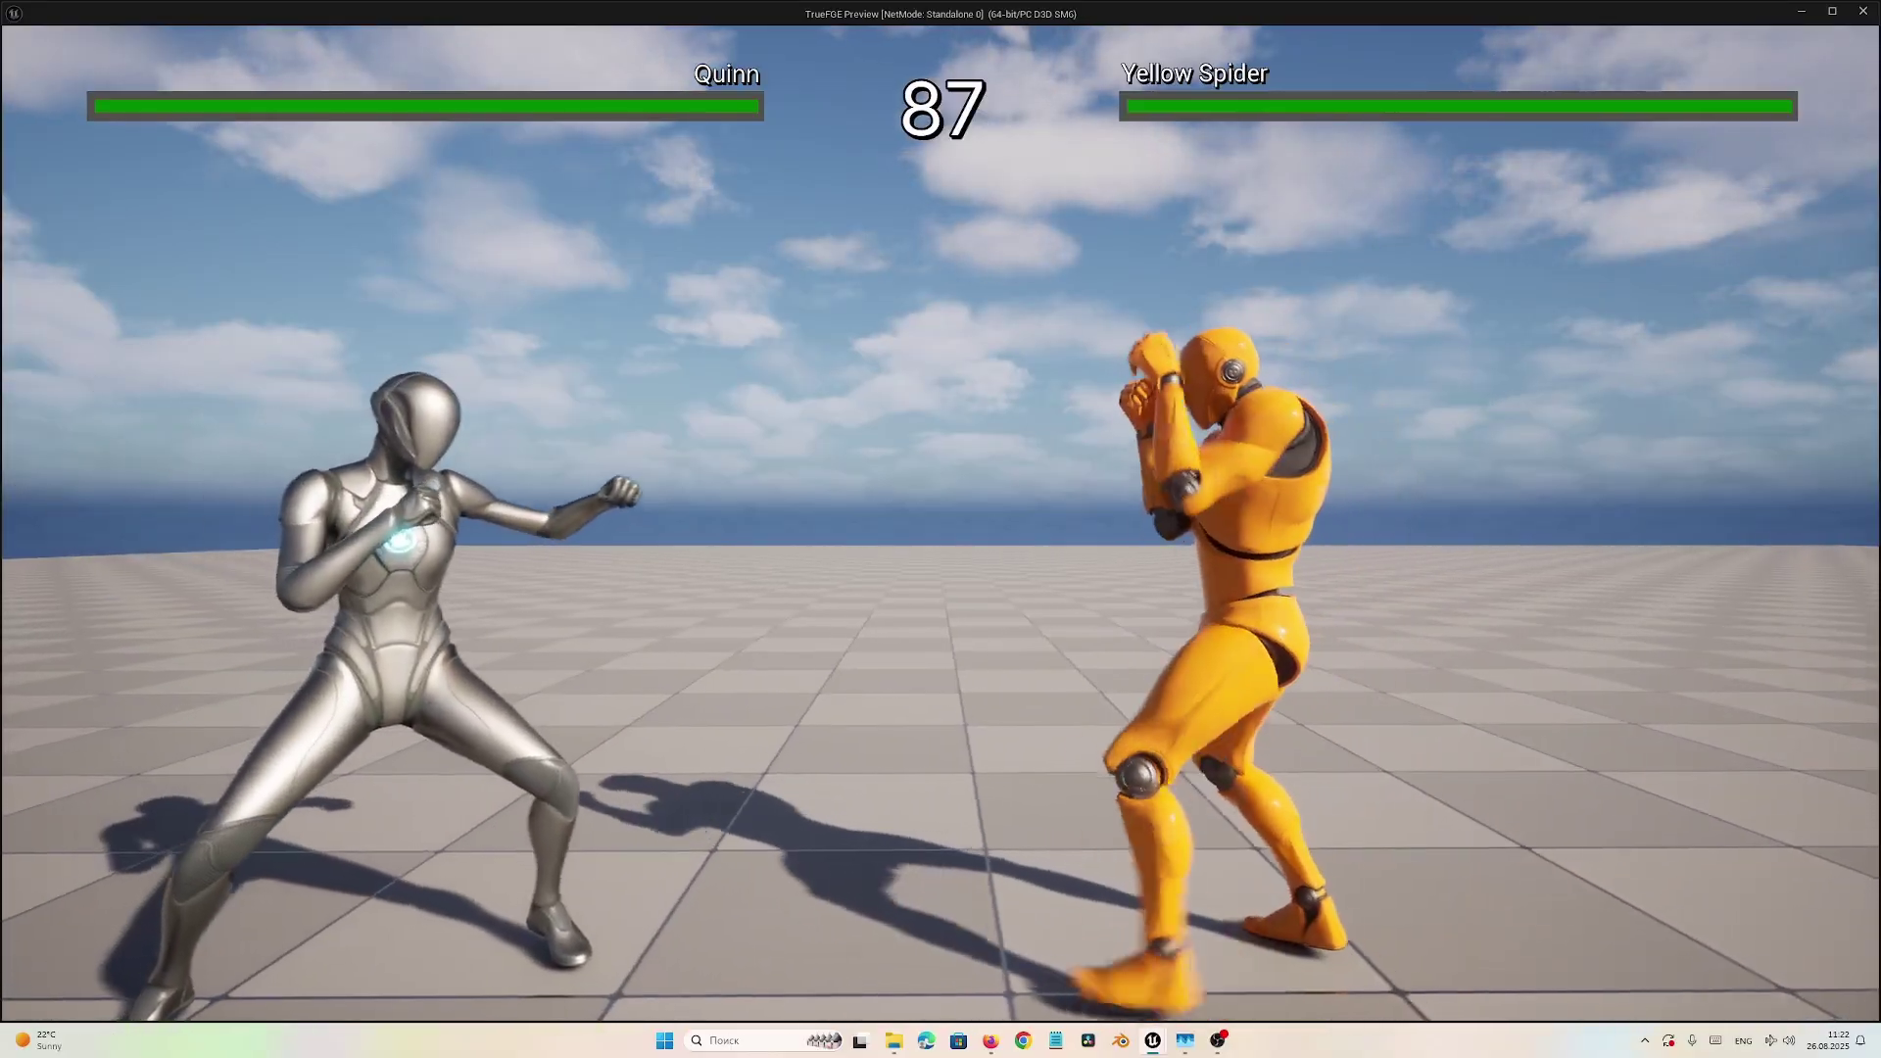
key("a")
key("w")
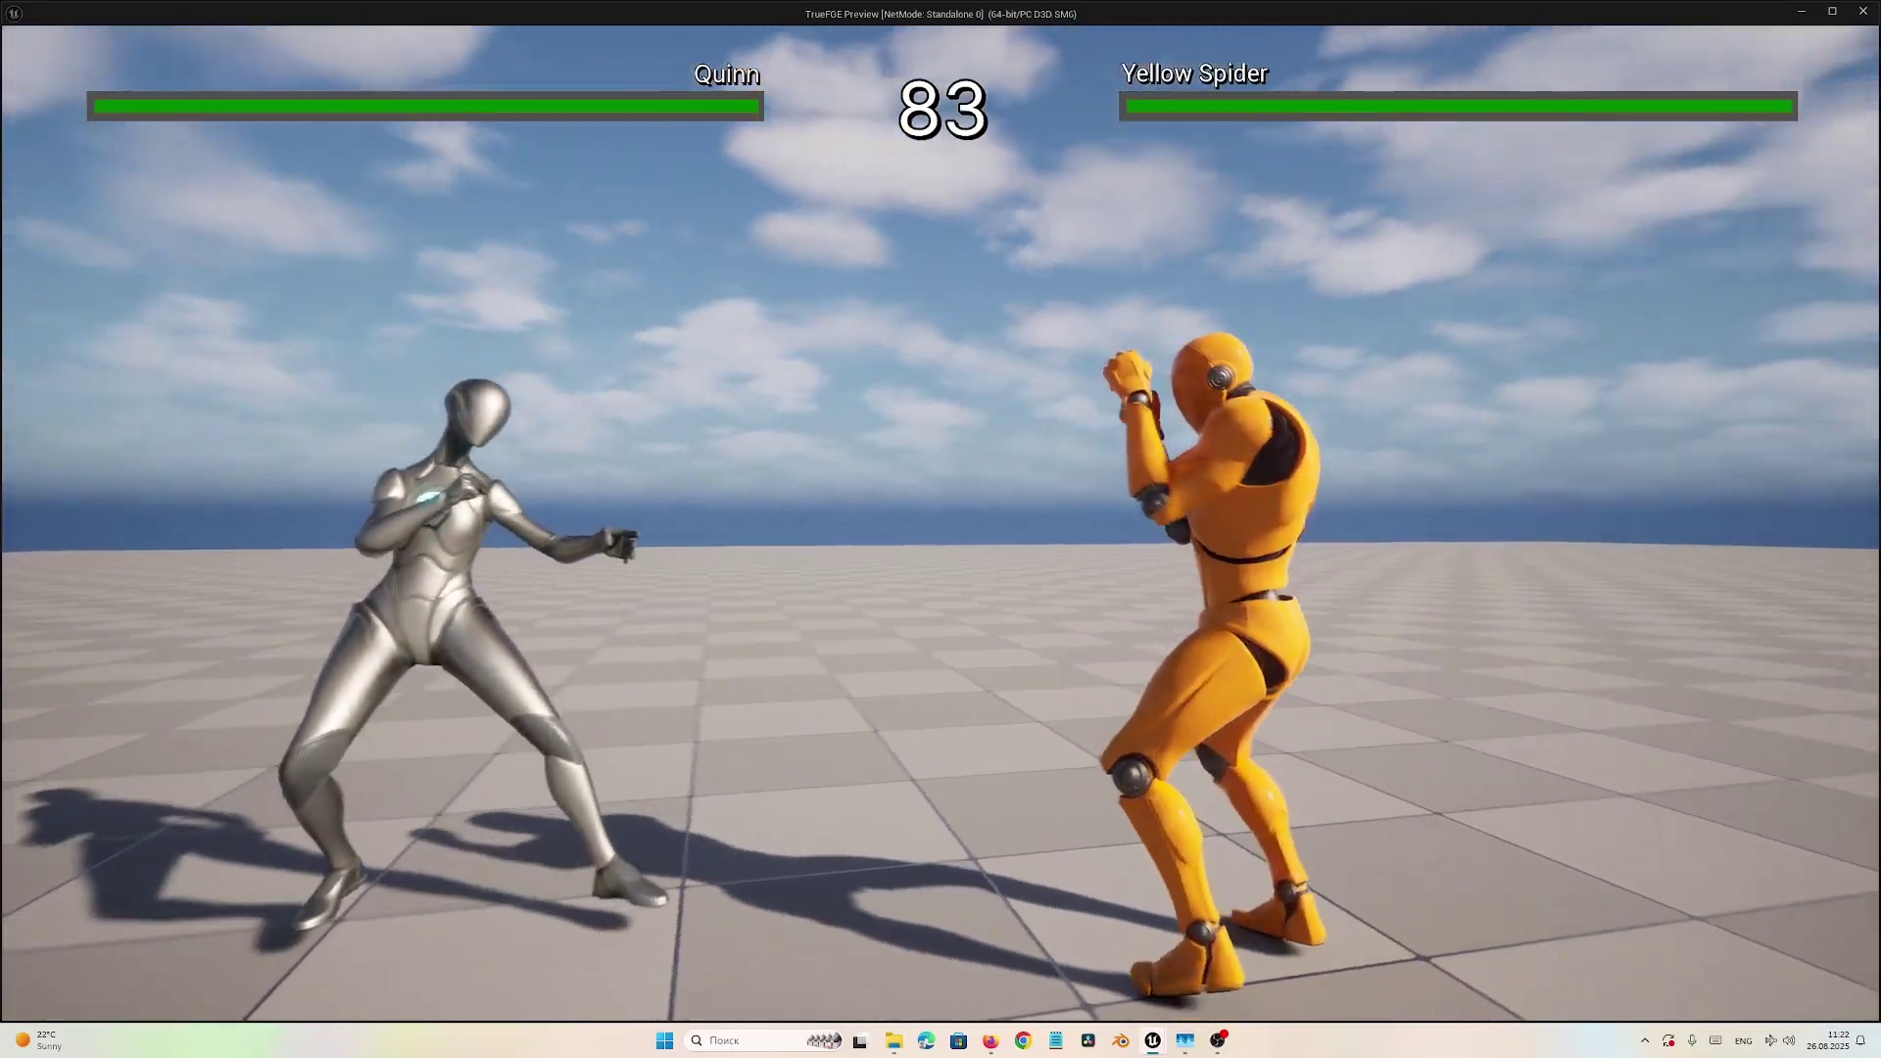
key("s")
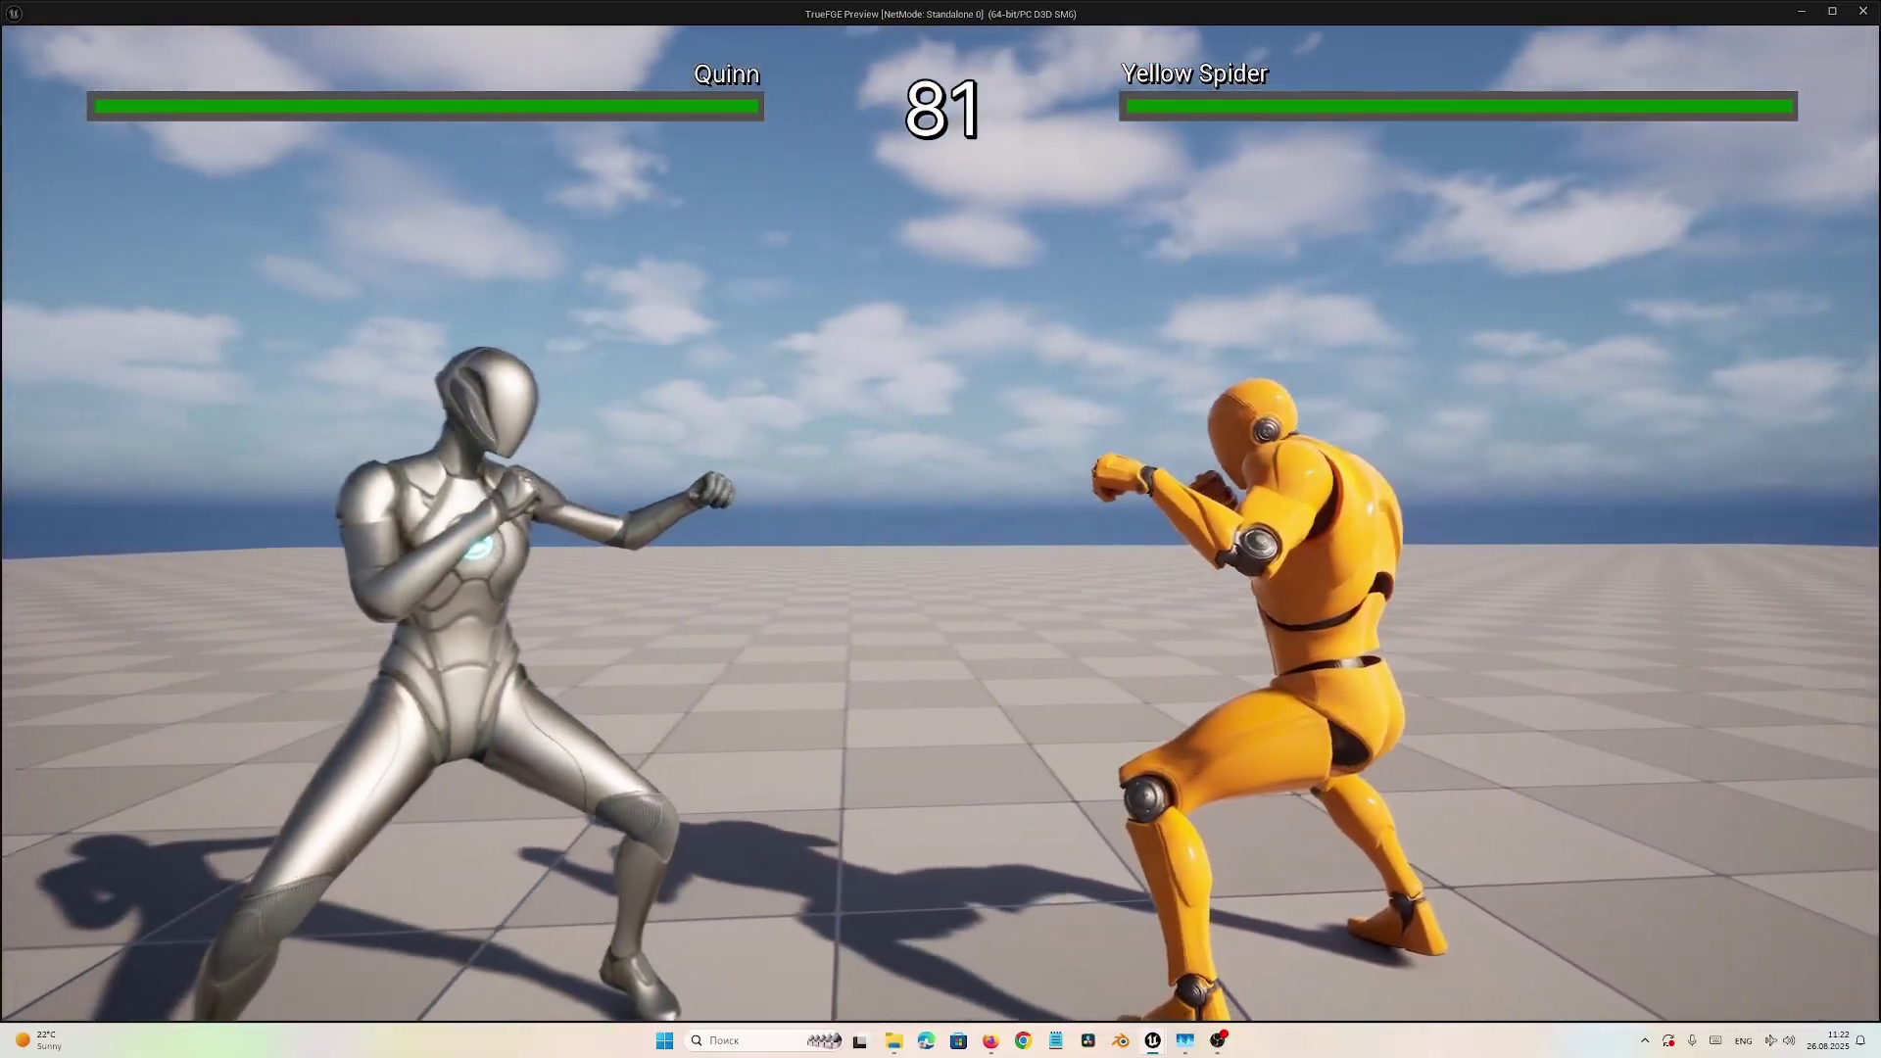
key("d")
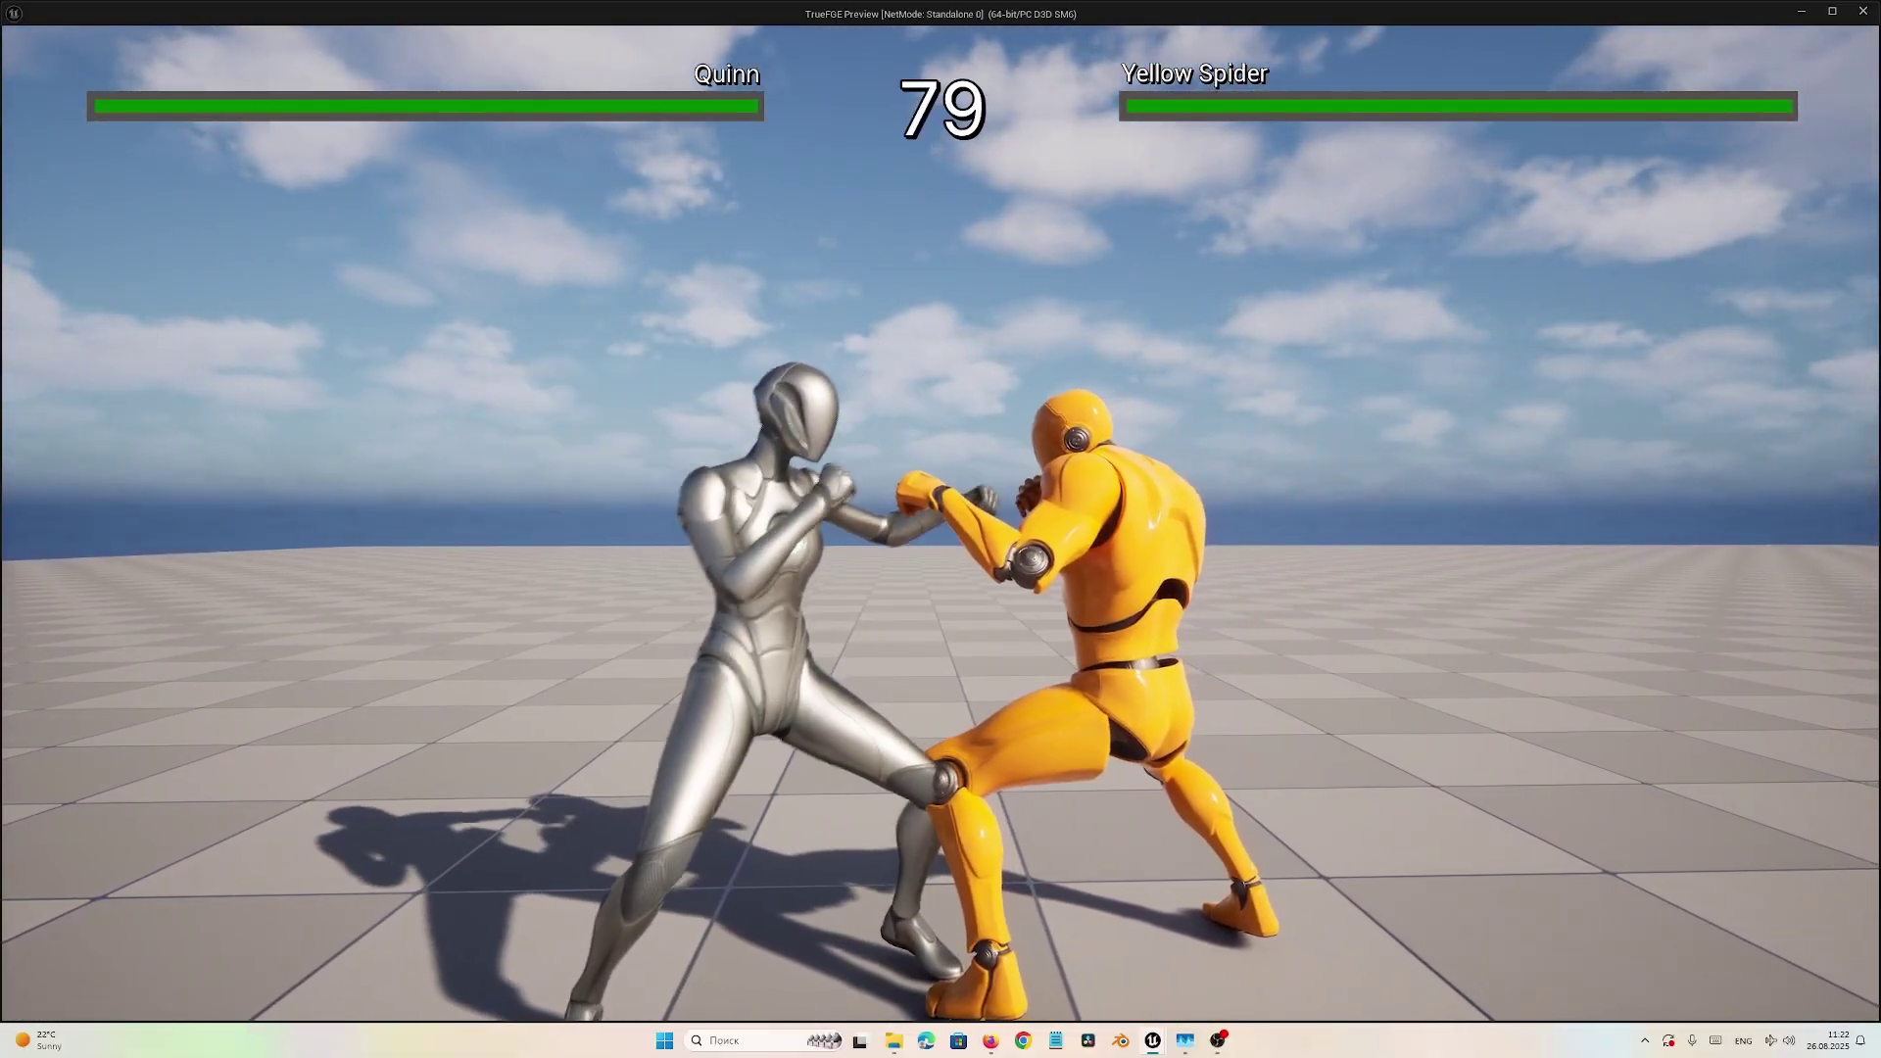
key("a")
key("w")
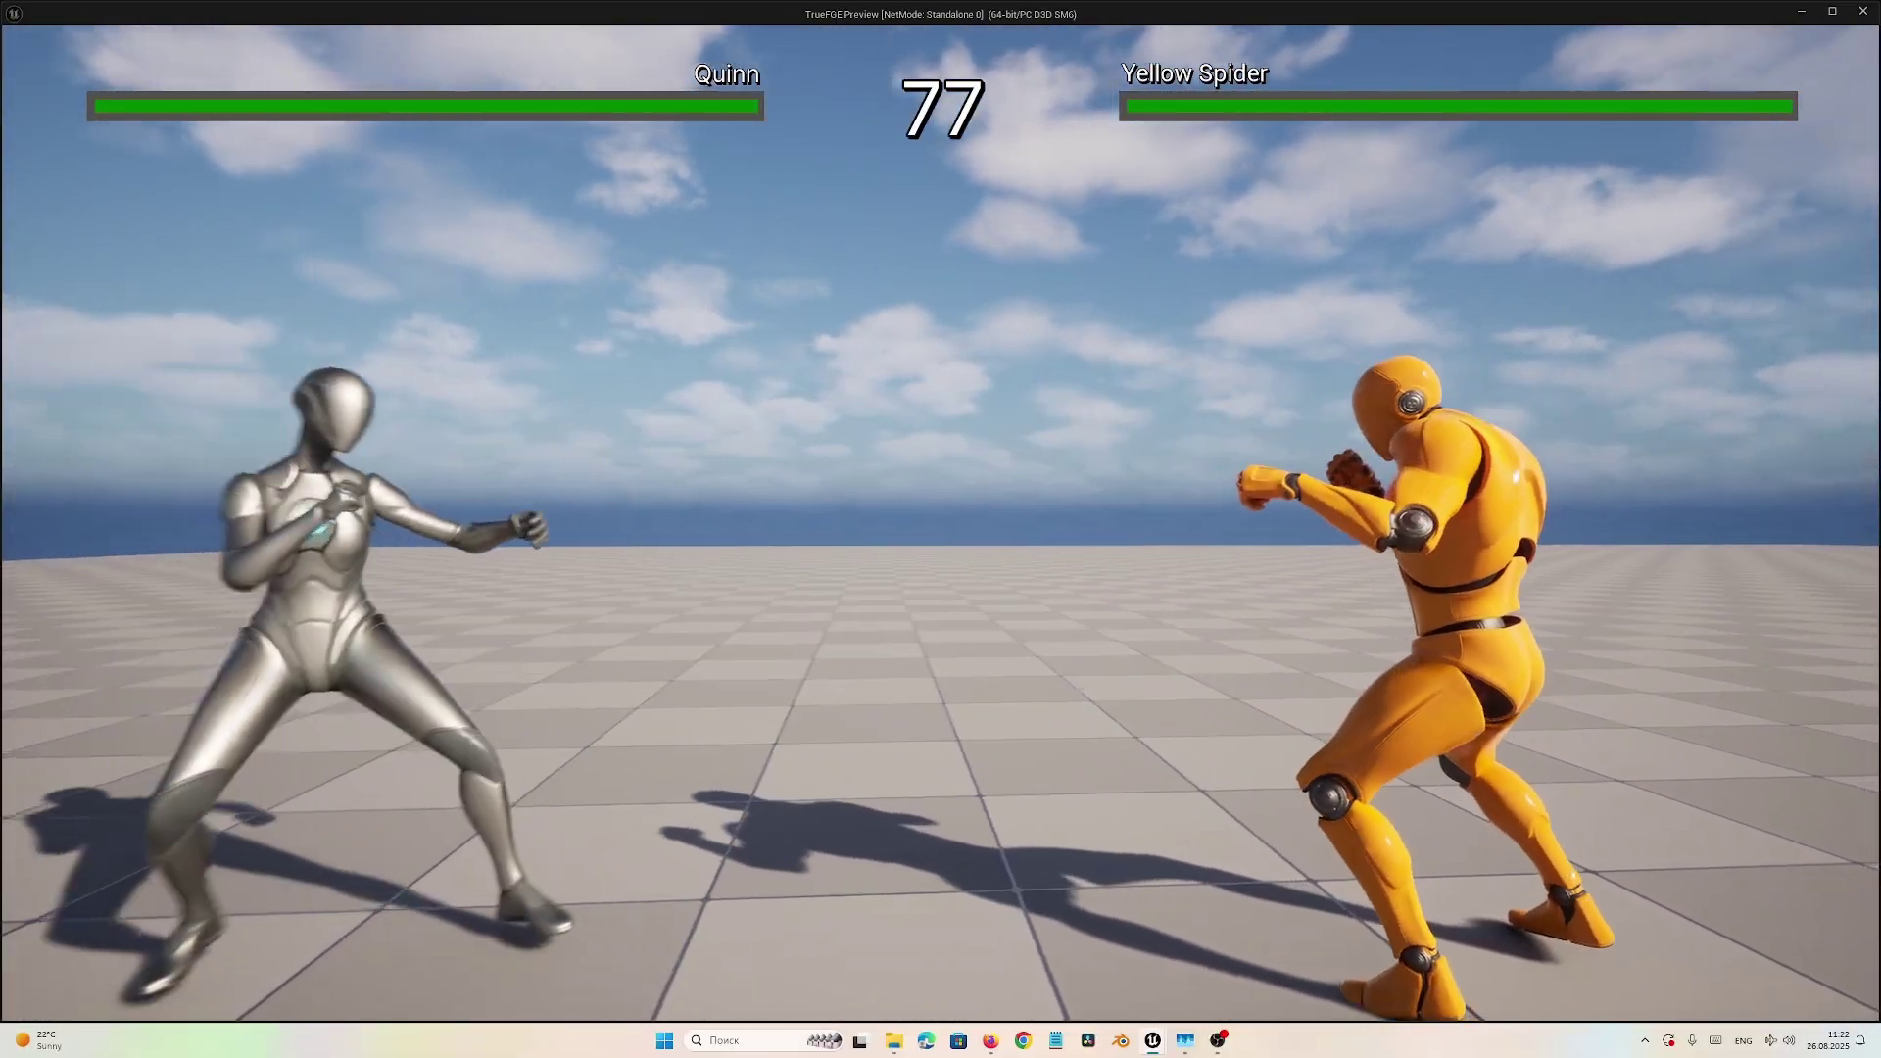
key("s")
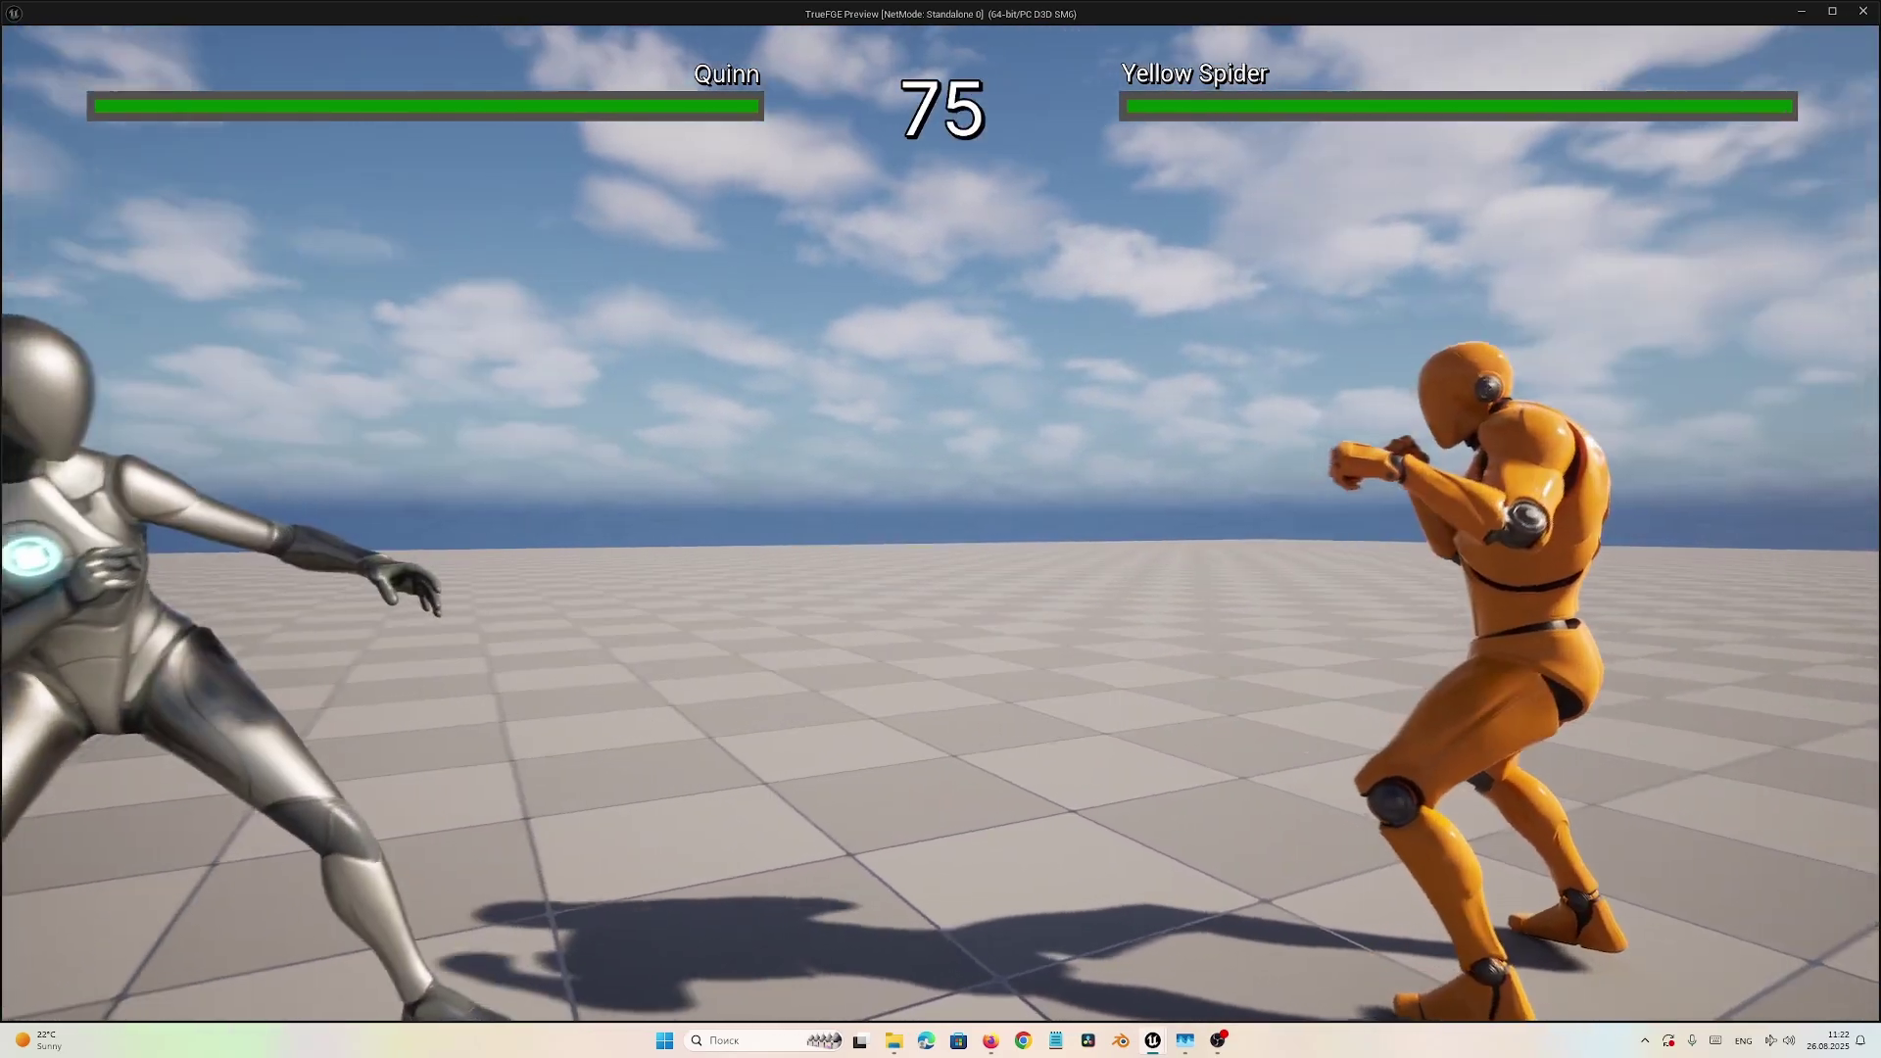
key("d")
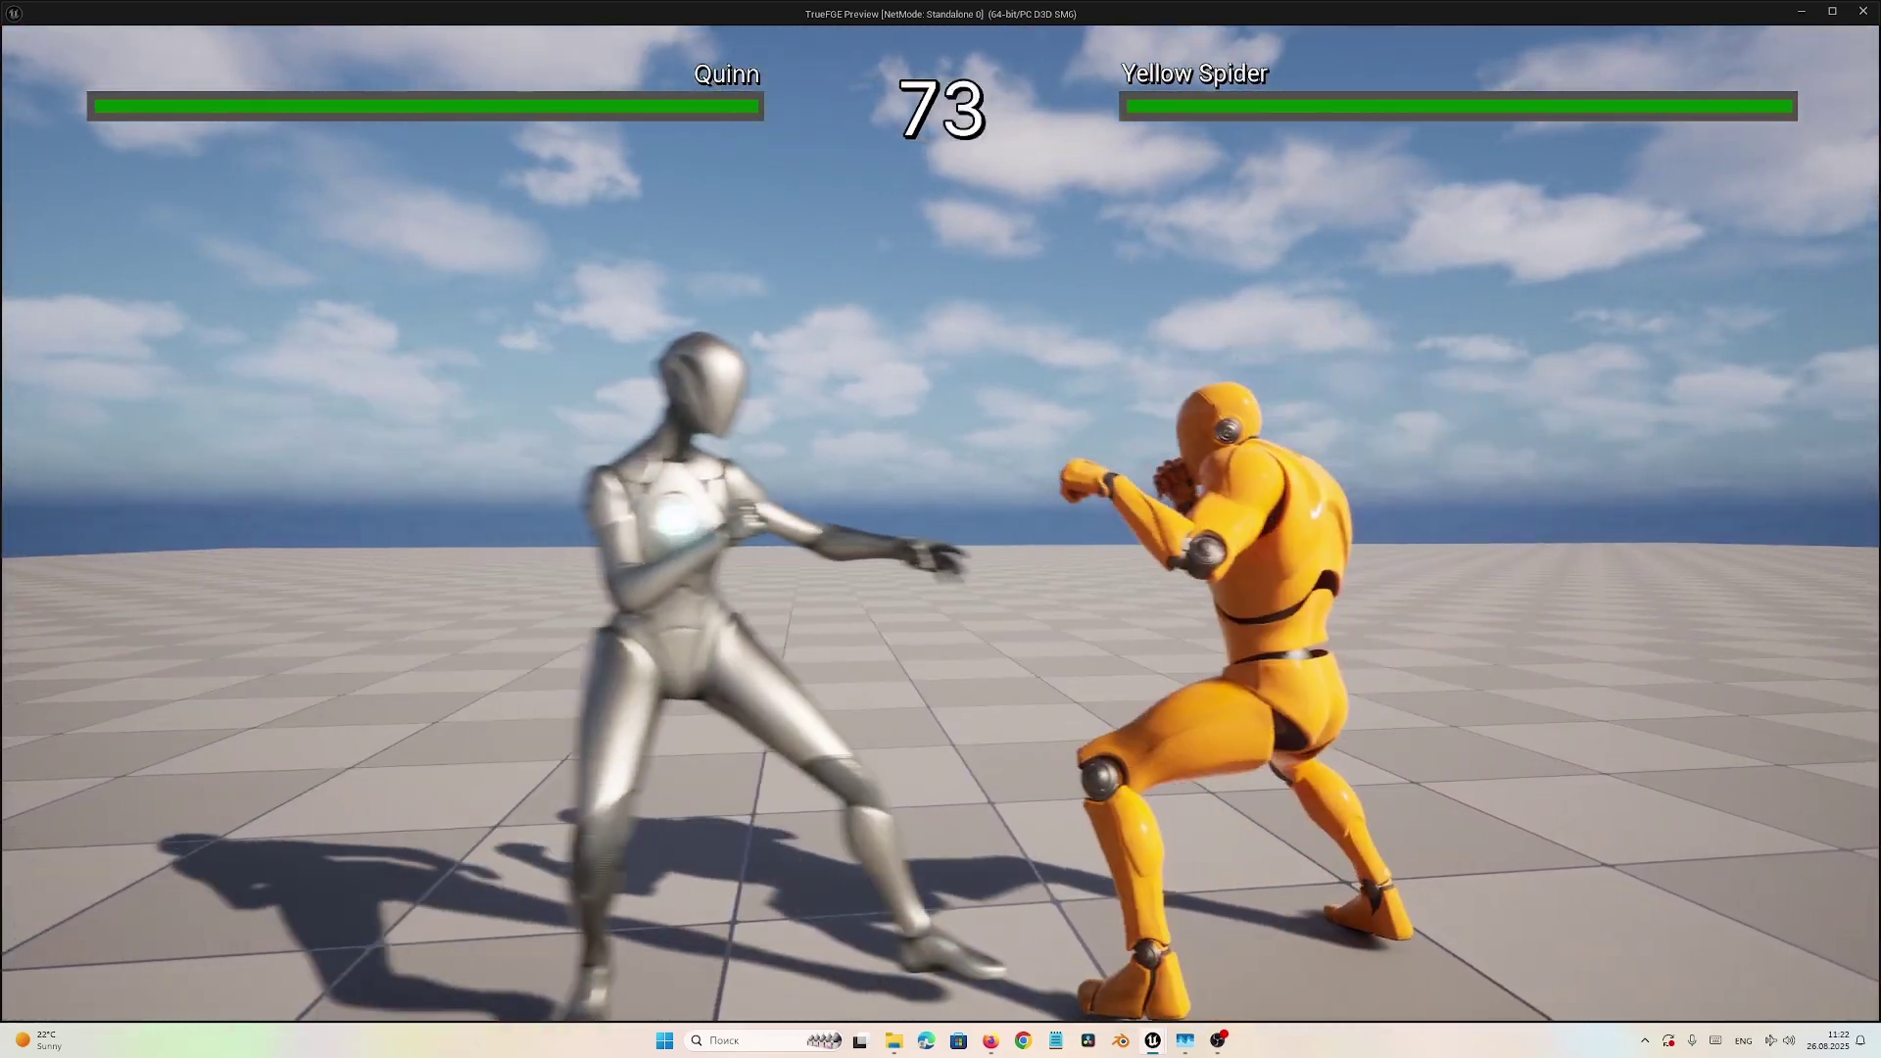
key("a")
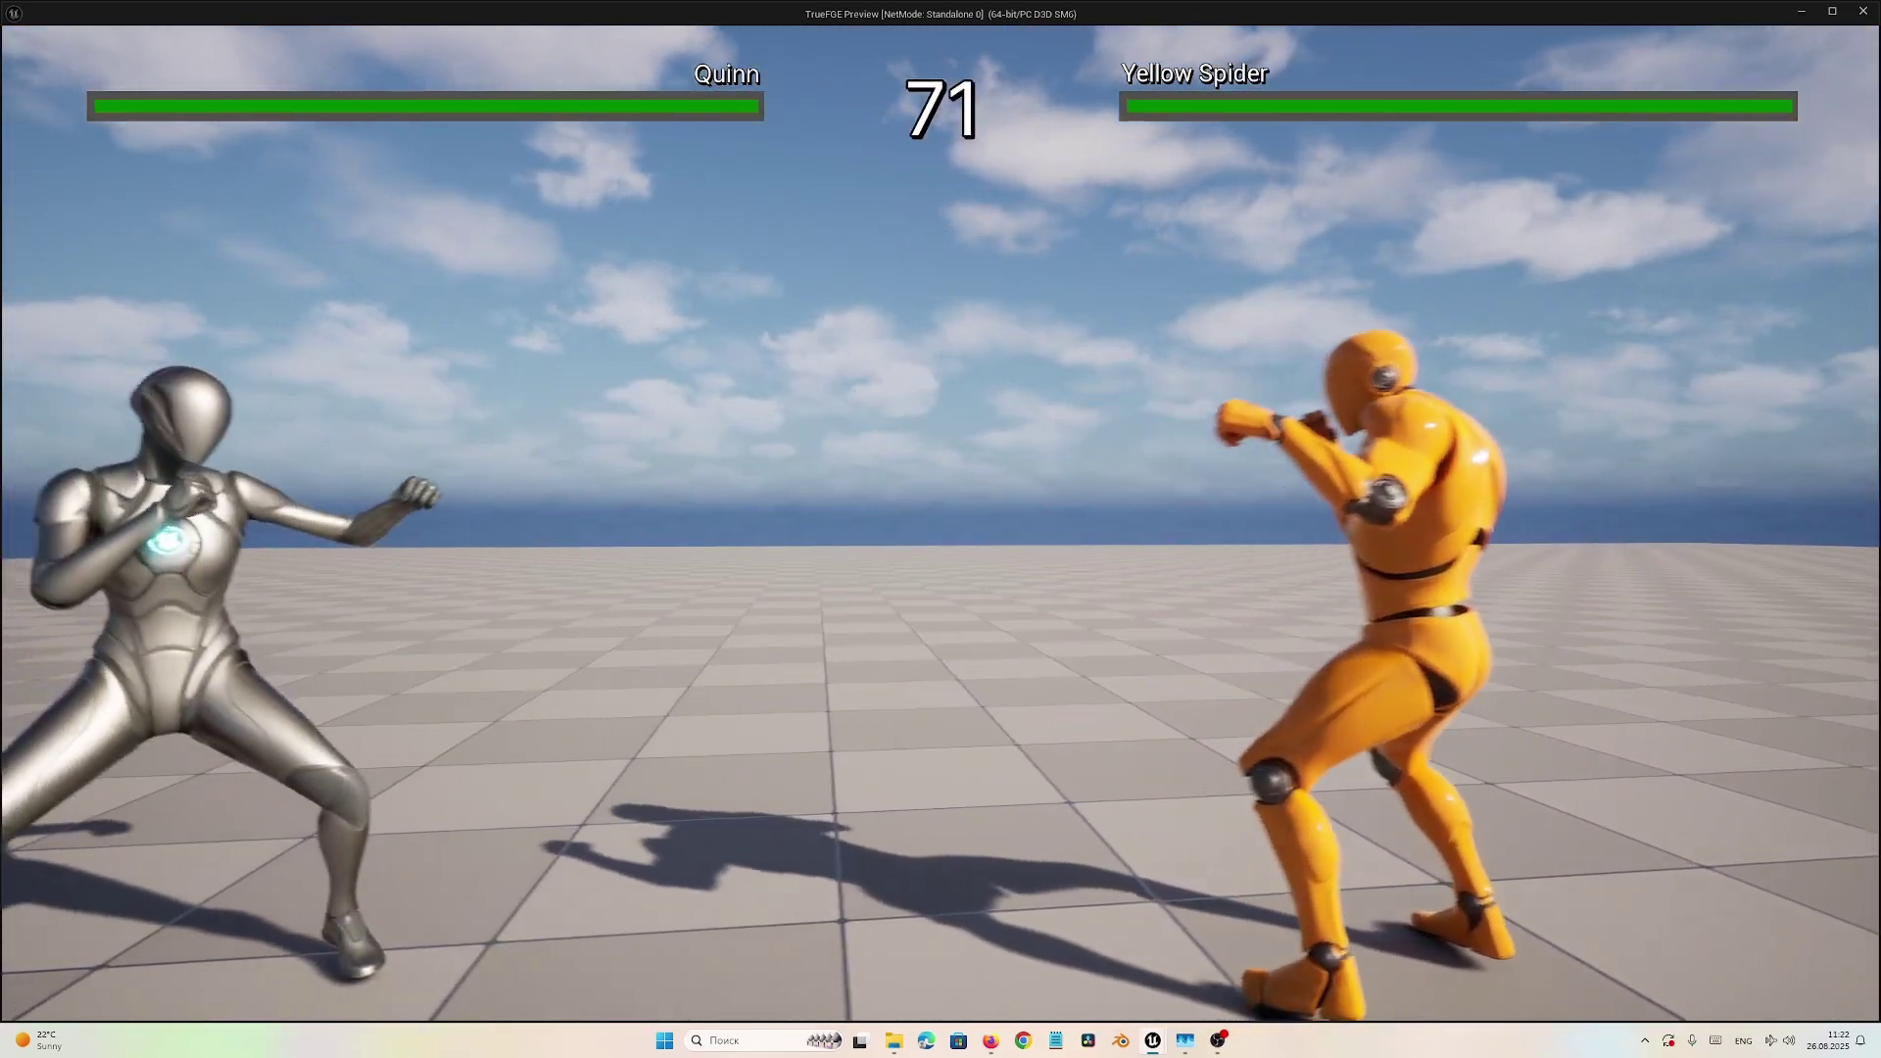
key("w")
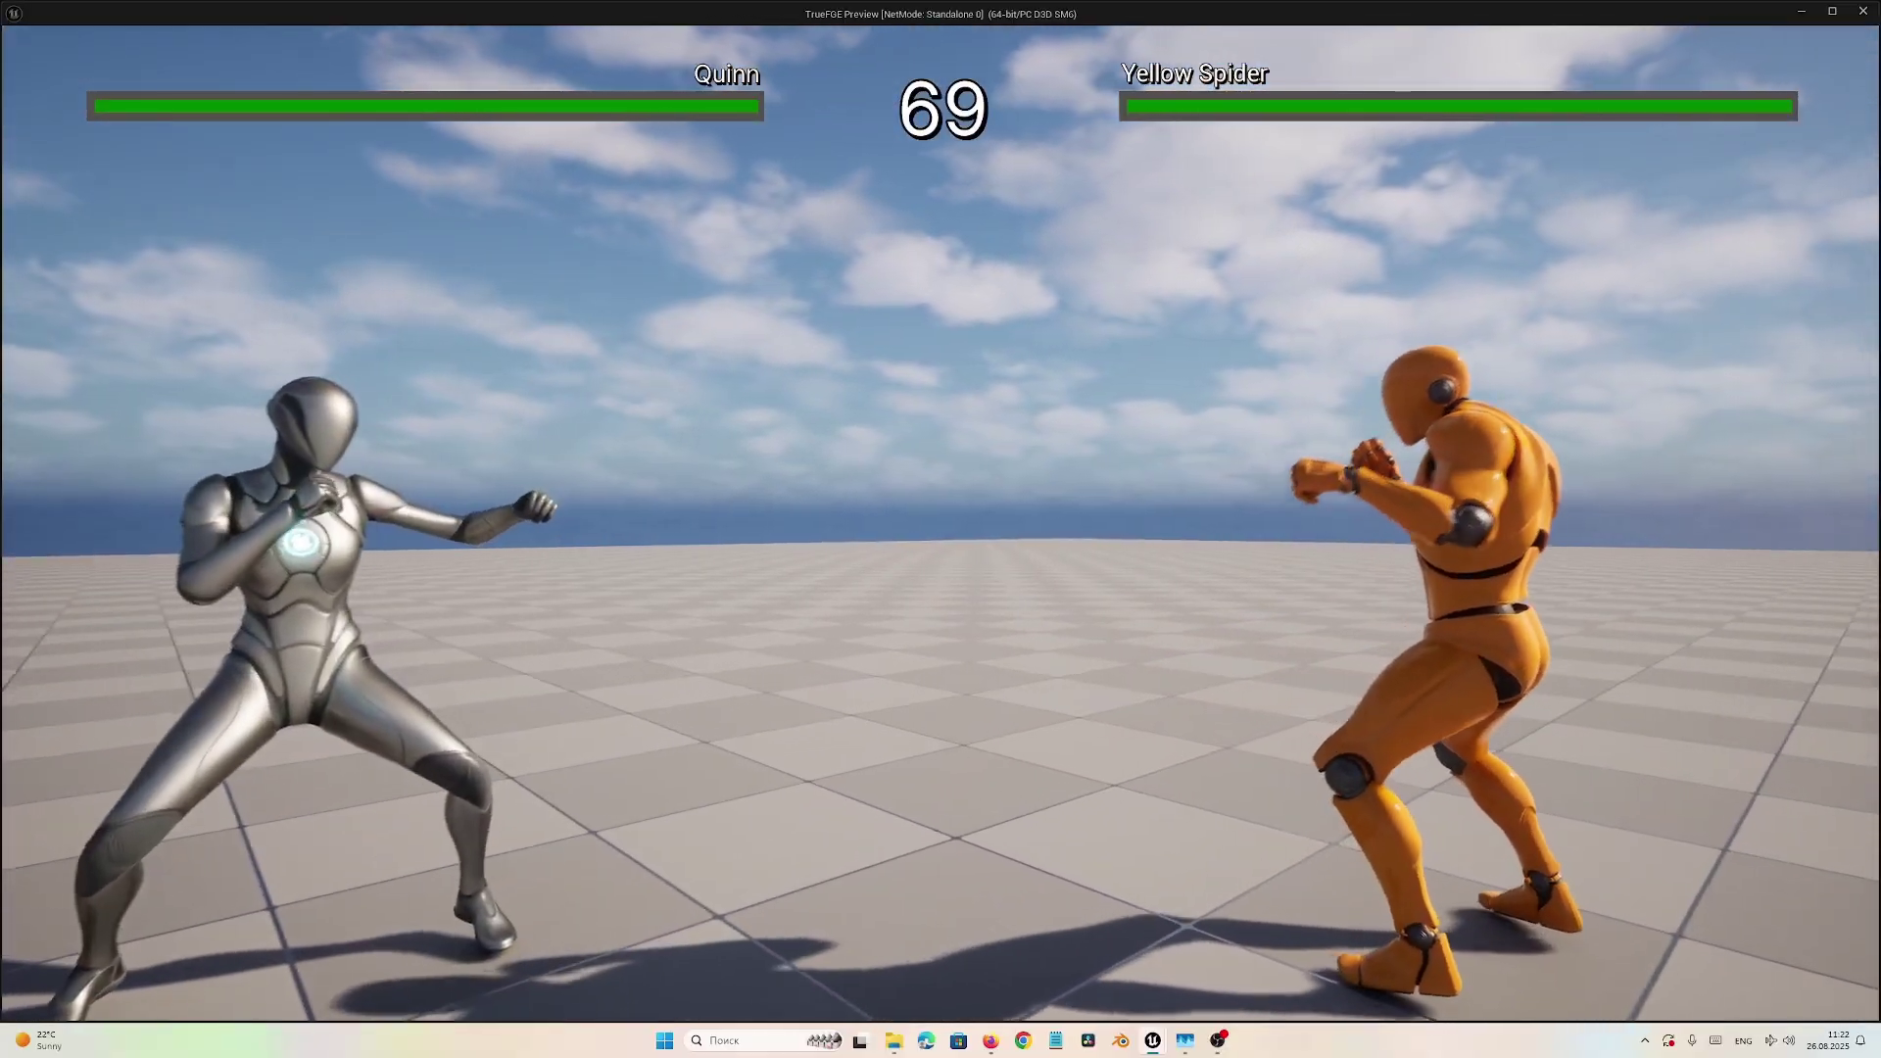
key("s")
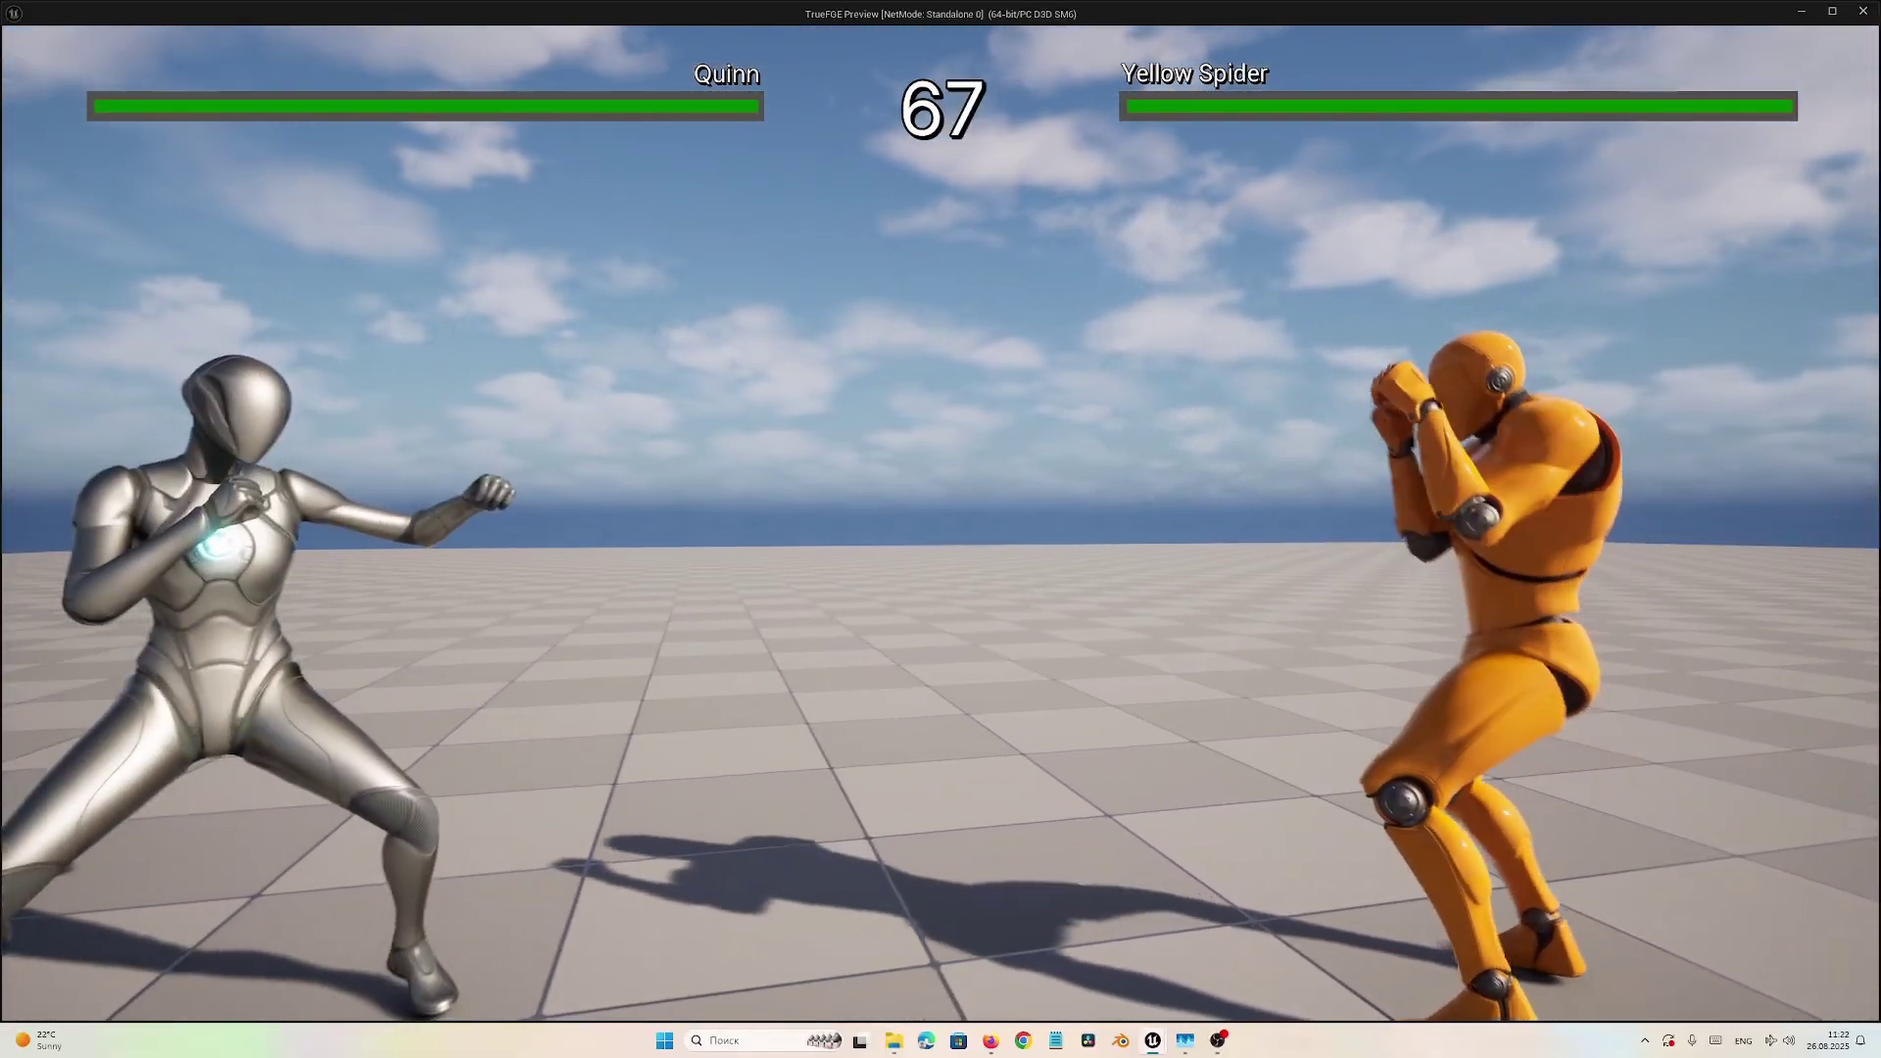
key("d")
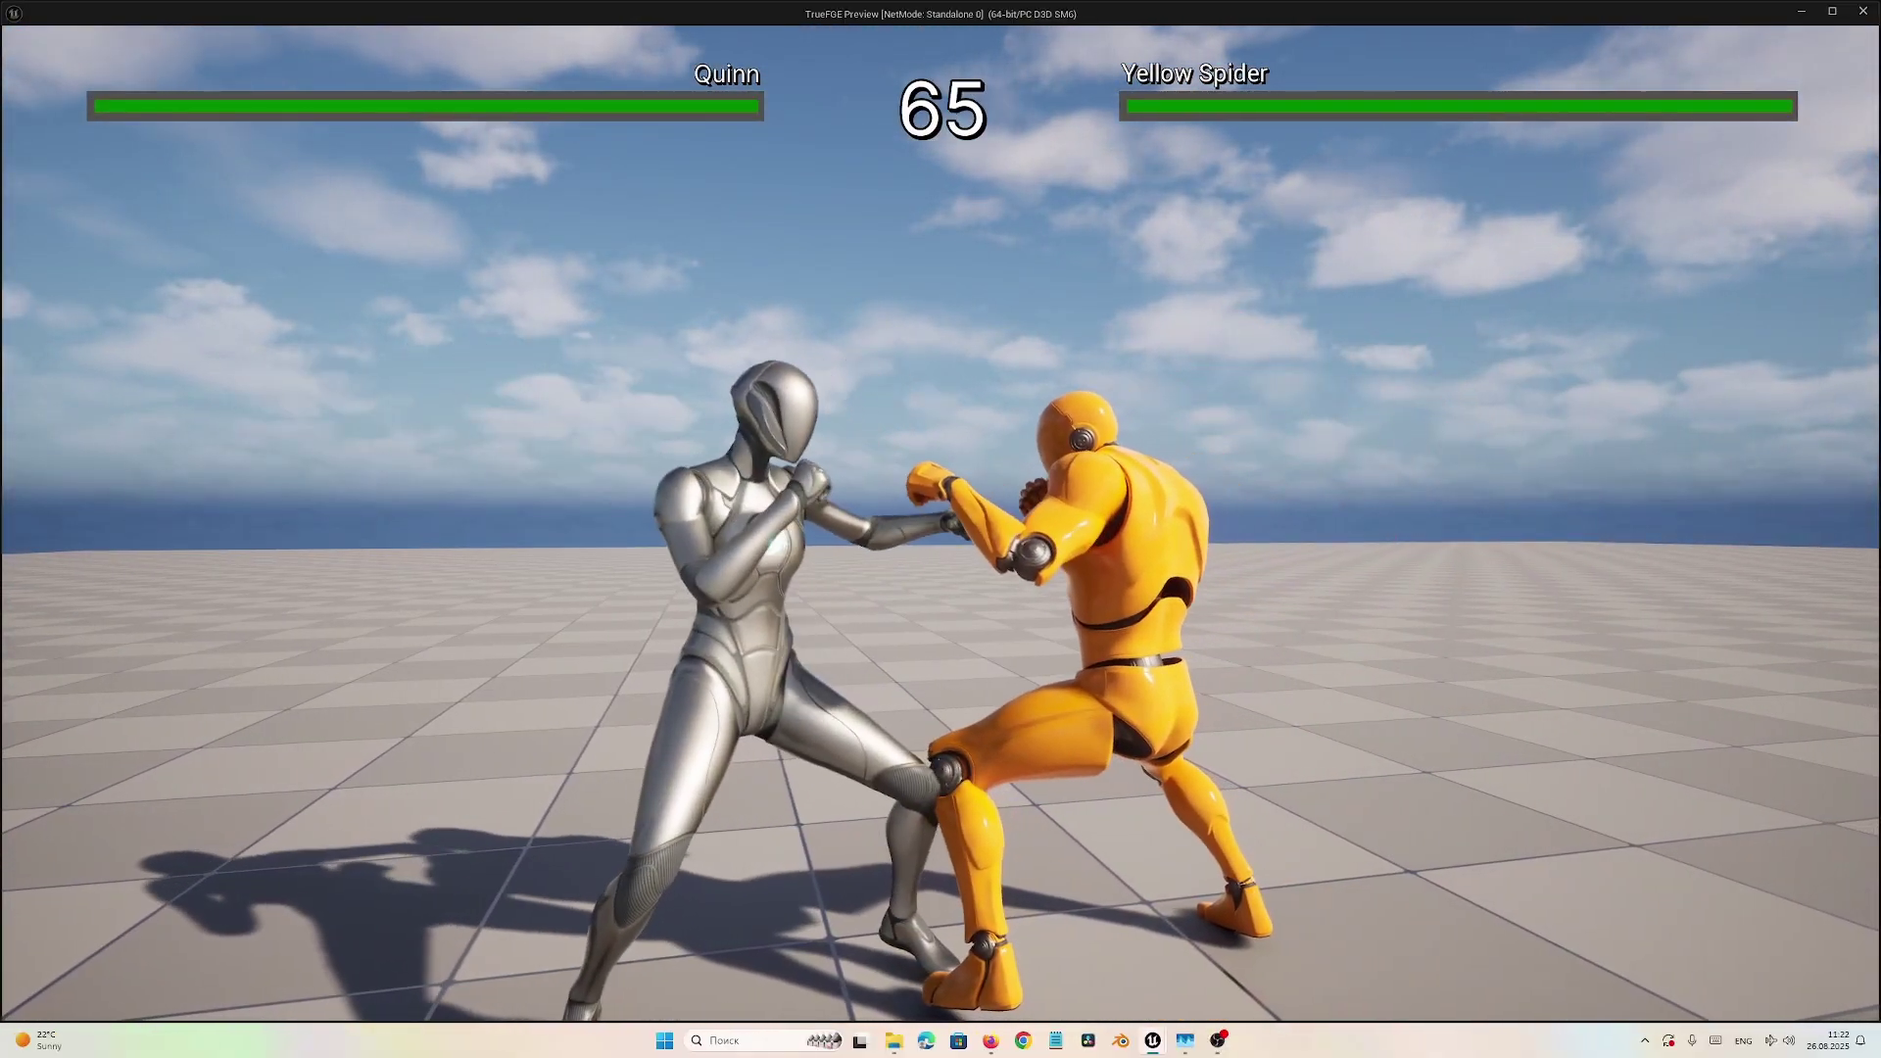
key("a")
key("Escape")
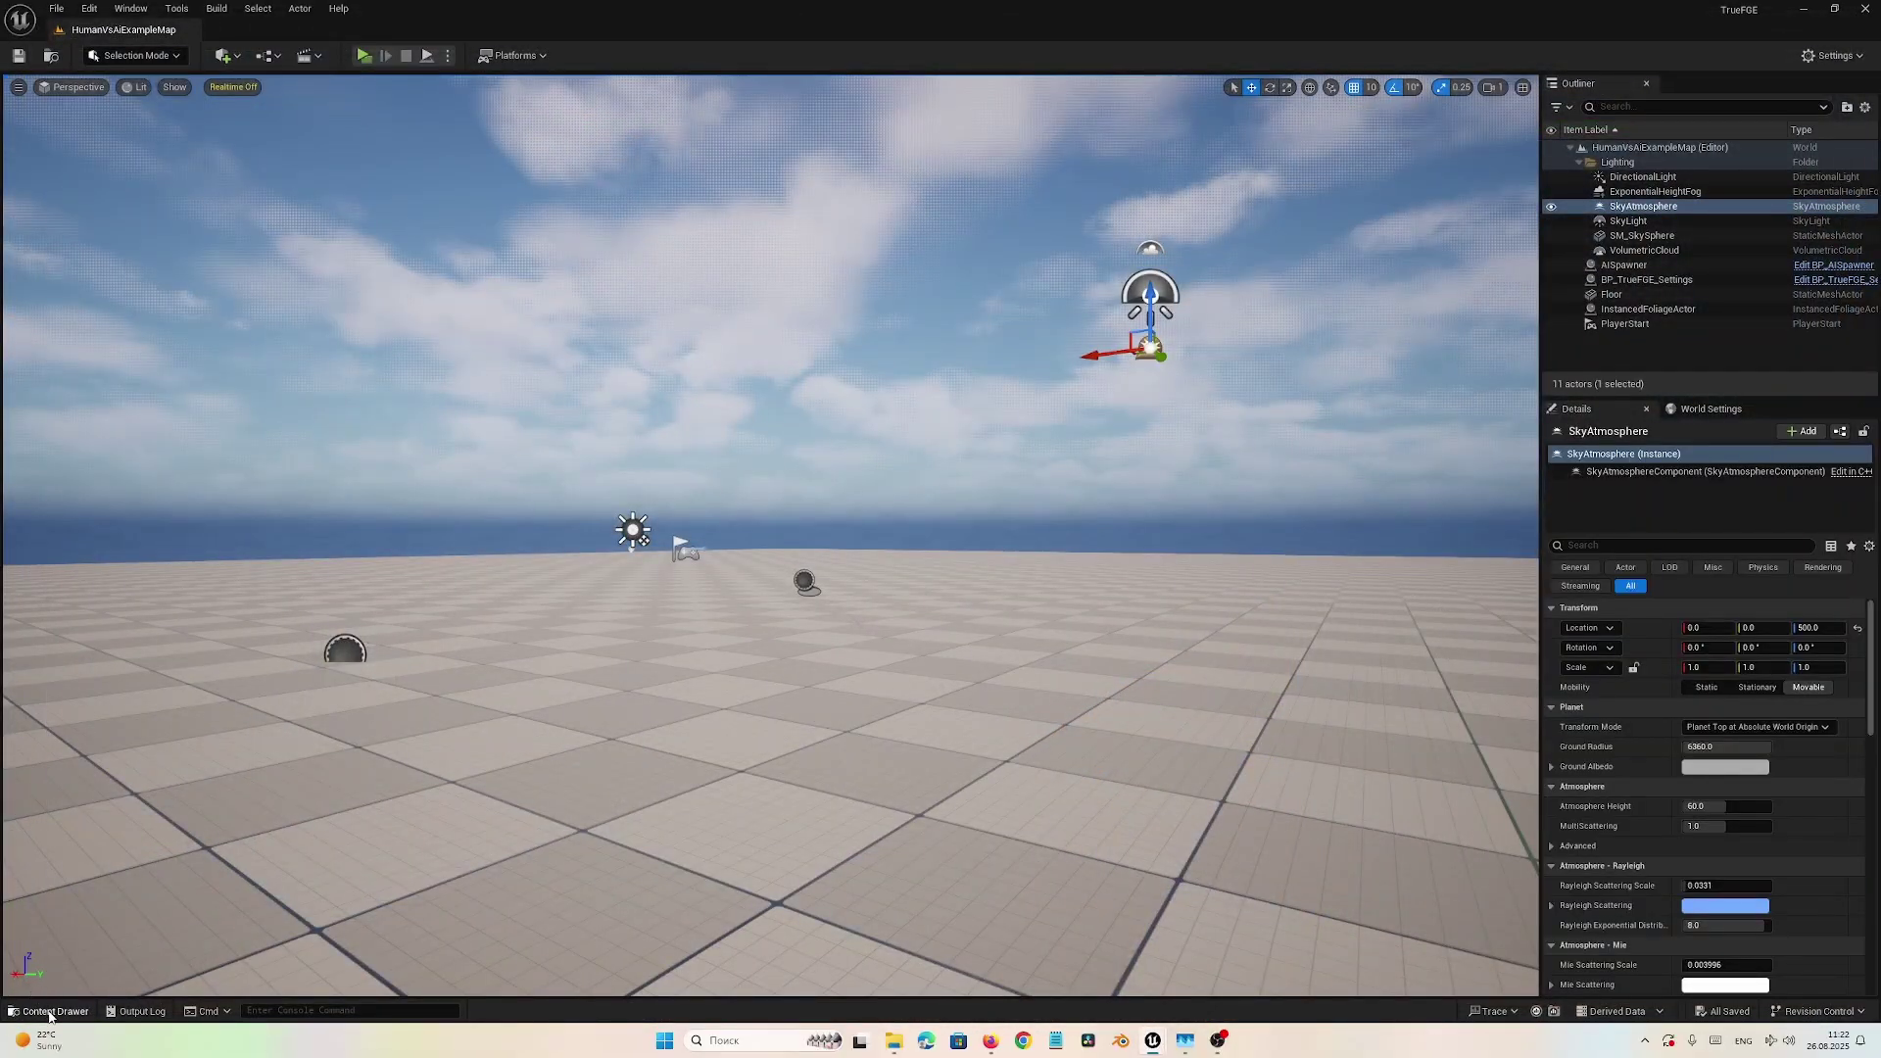
- Browse the Content Drawer to the TrueFGE > Blueprints folder holding BP_TrueFGE_BaseCharacter
left_click(51, 1011)
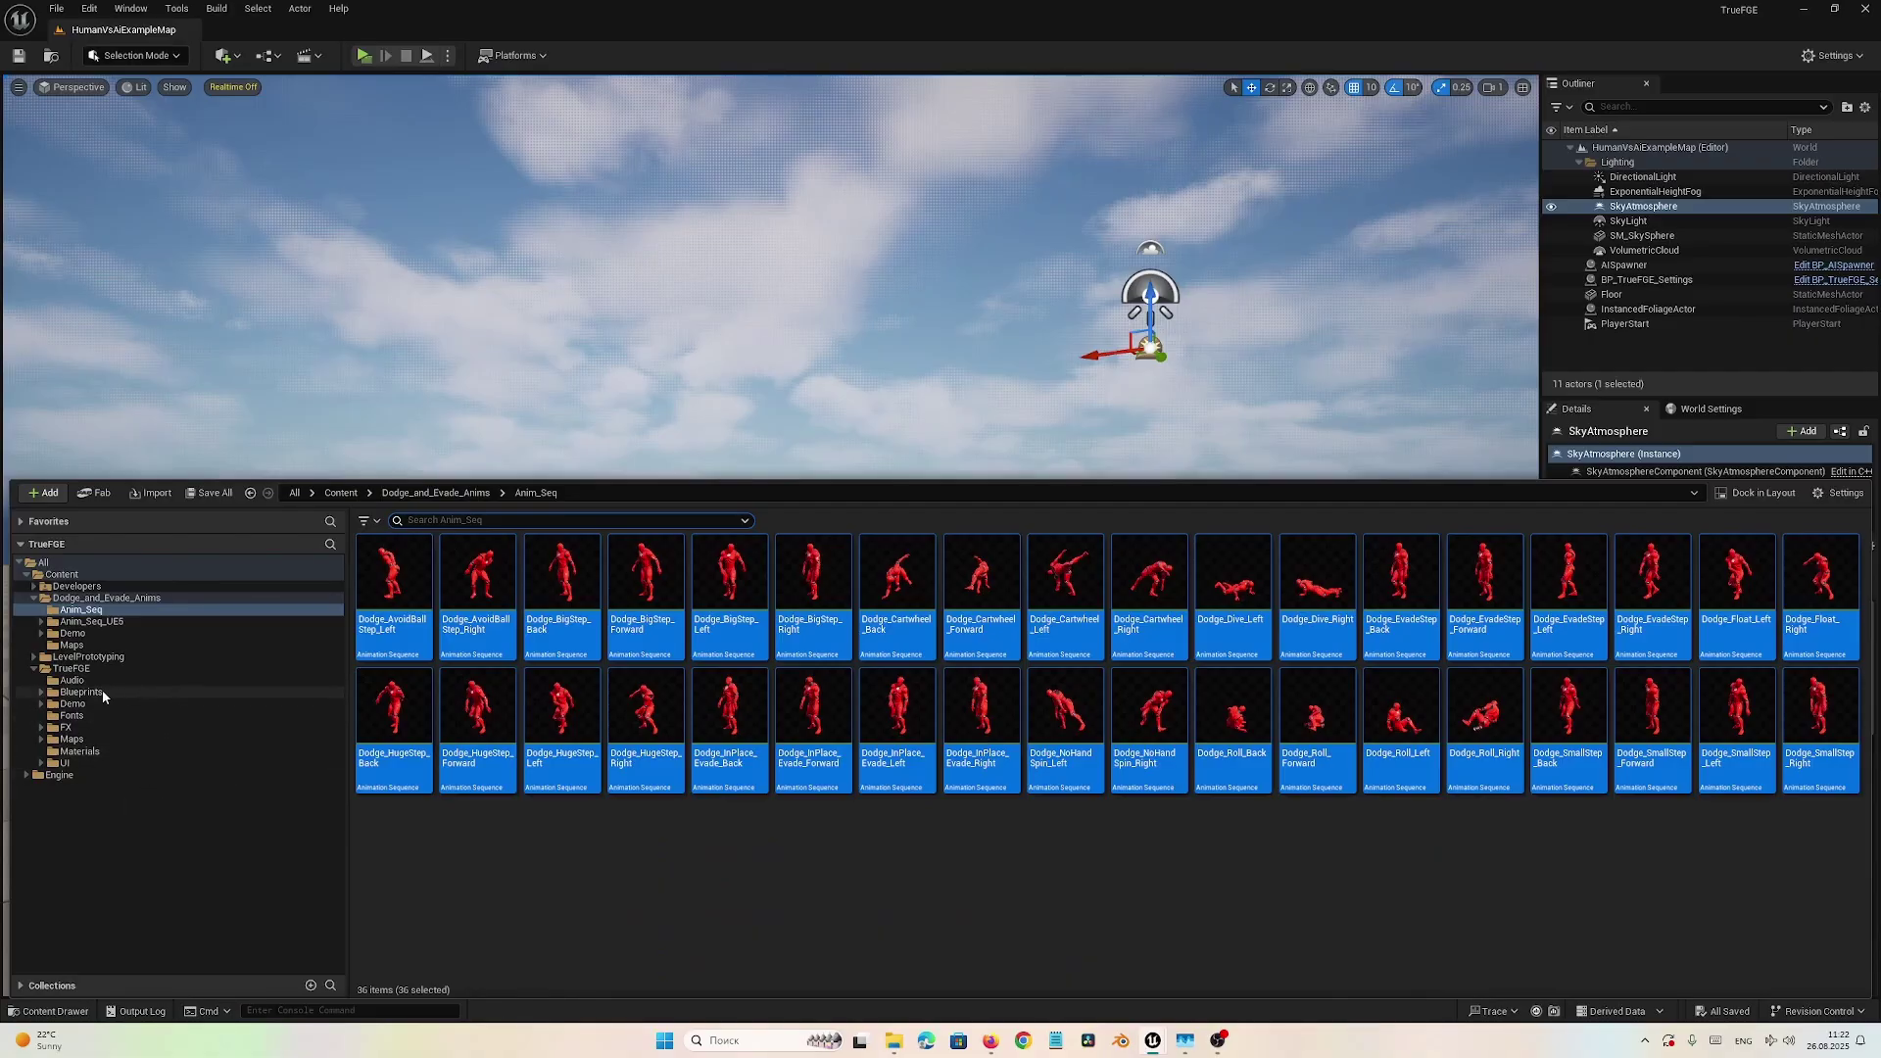
left_click(84, 671)
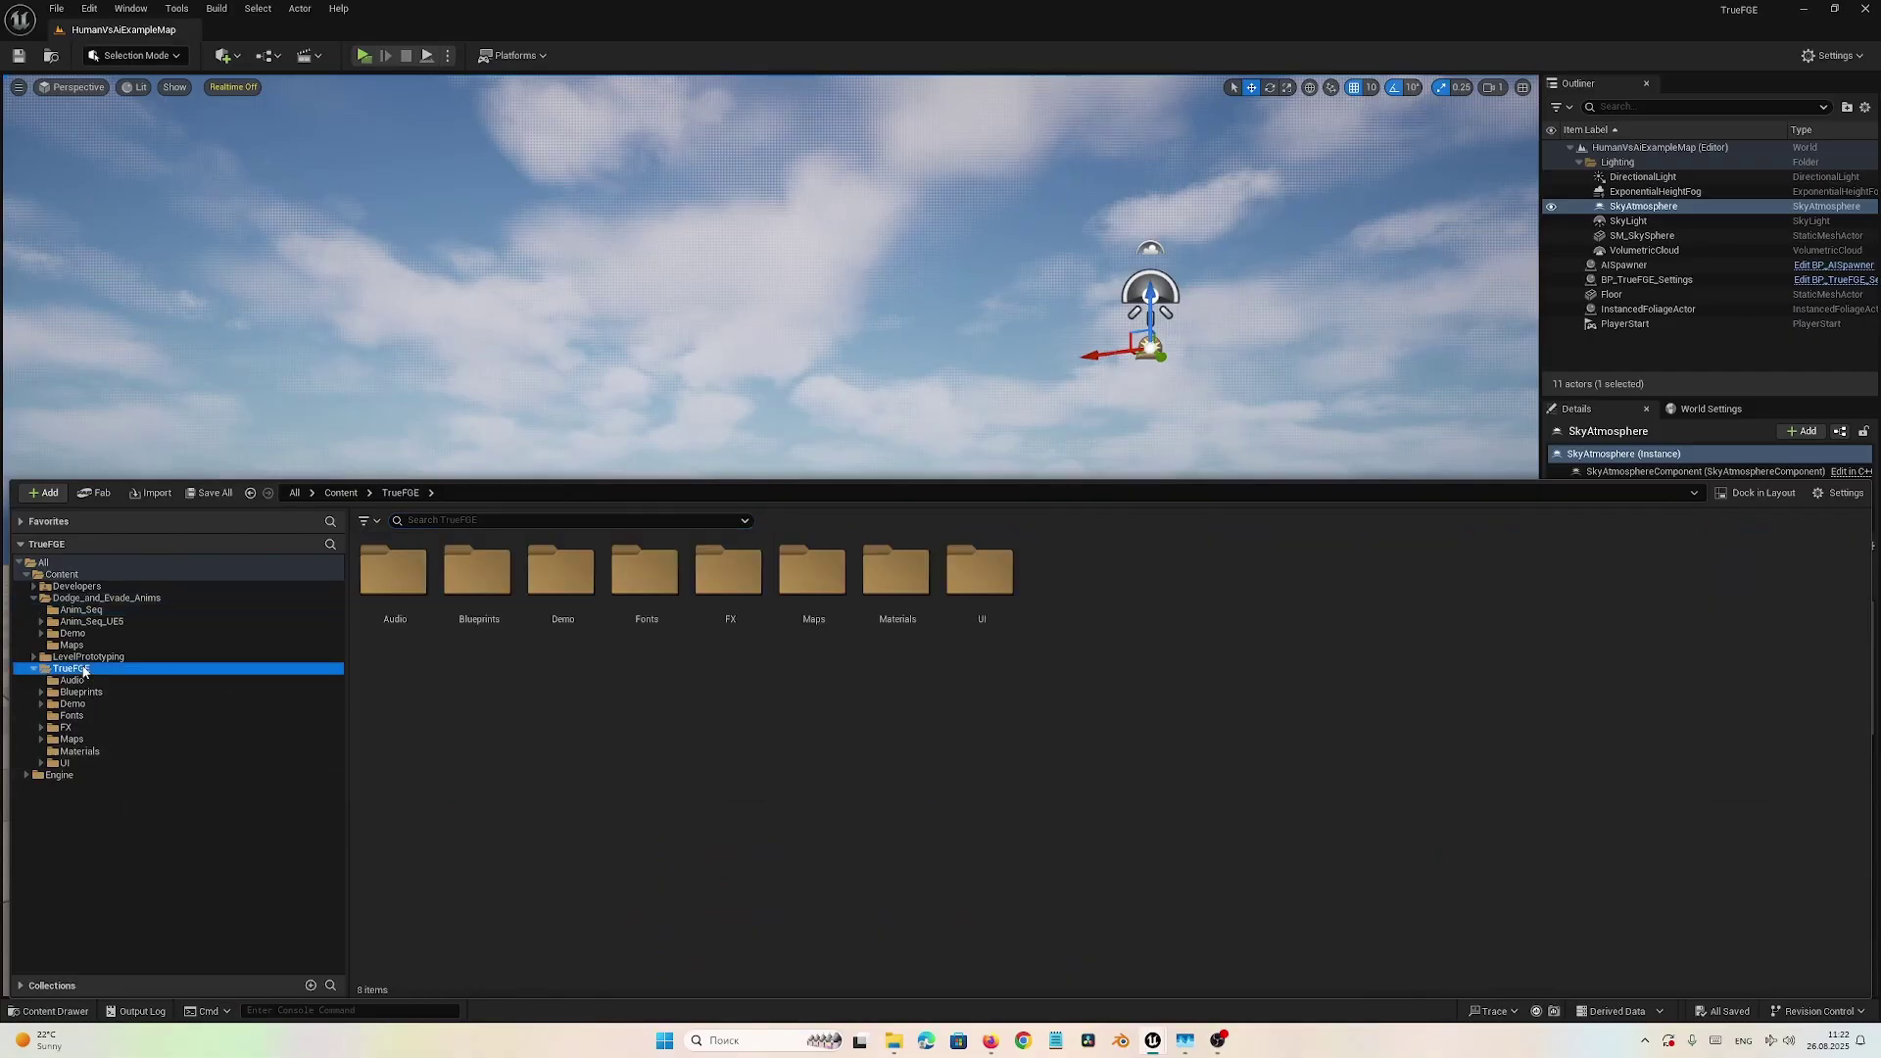
left_click(86, 691)
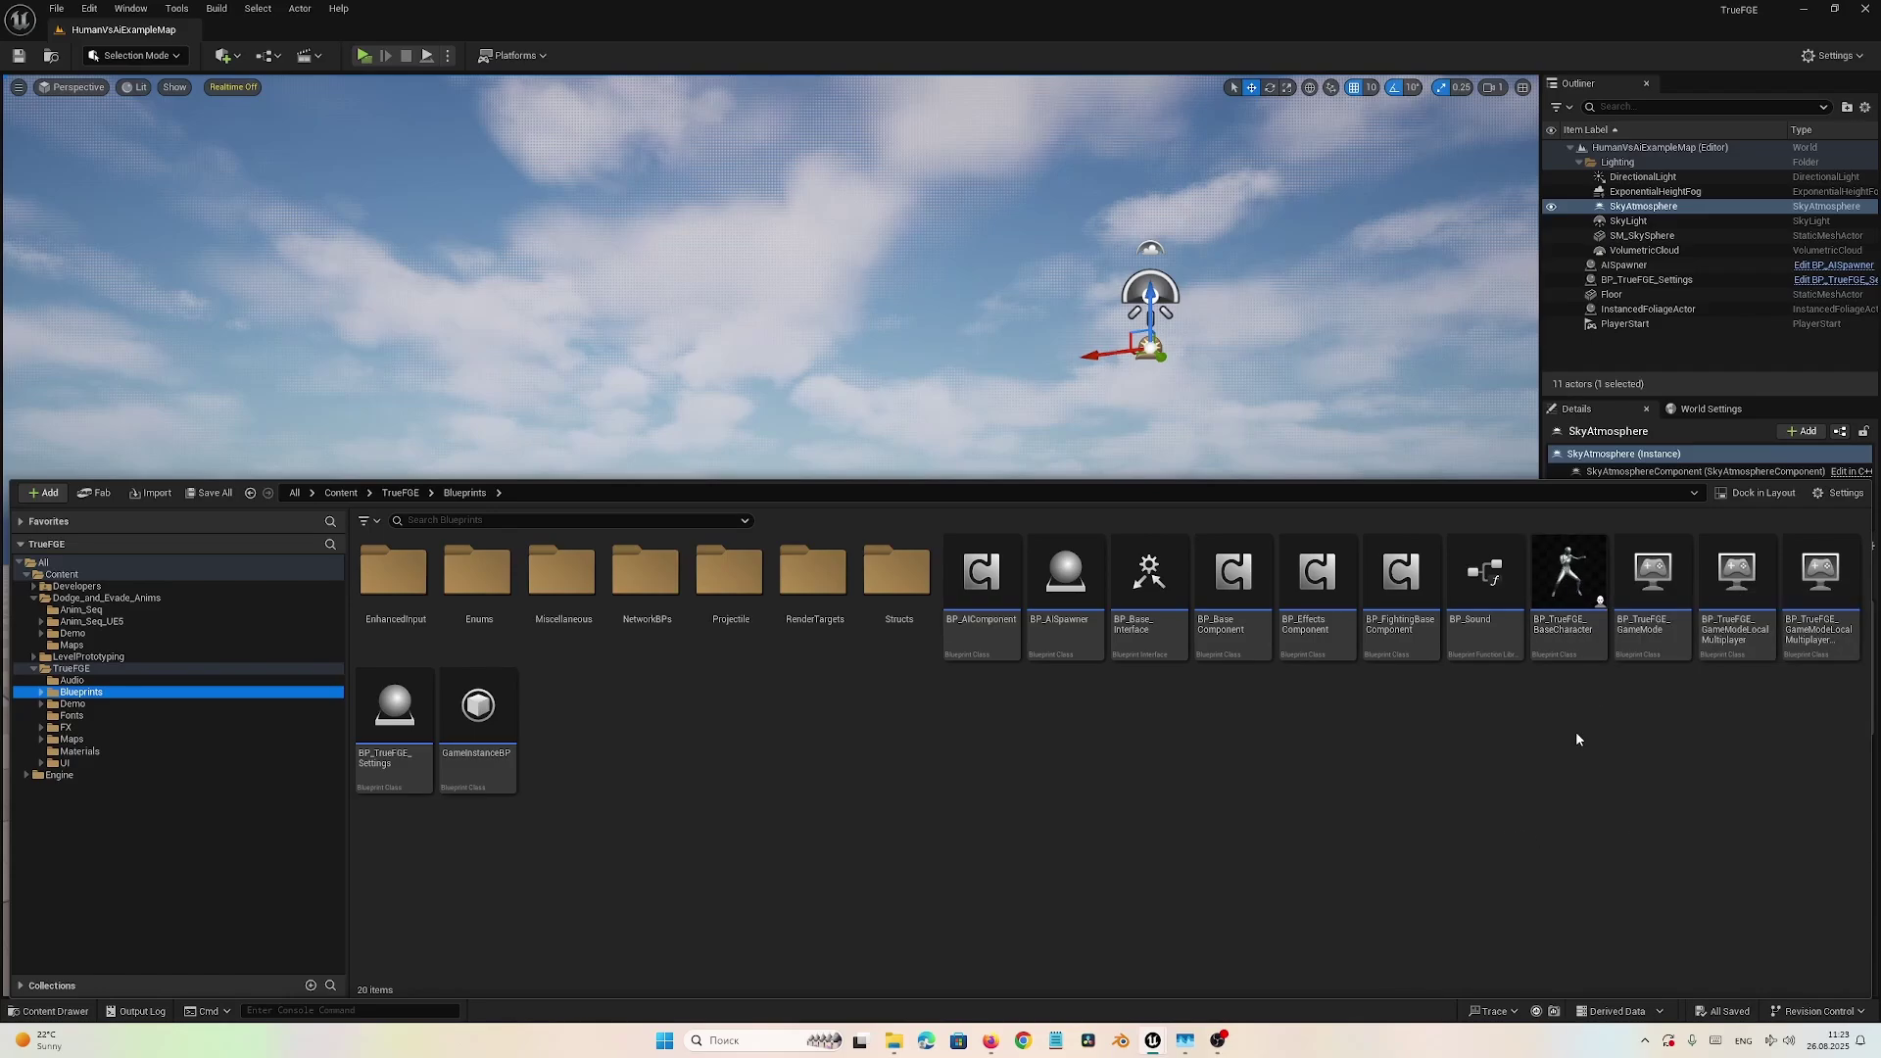
- Open BP_TrueFGE_BaseCharacter and filter its (Self) class defaults by 'Dodge'
double_click(1568, 578)
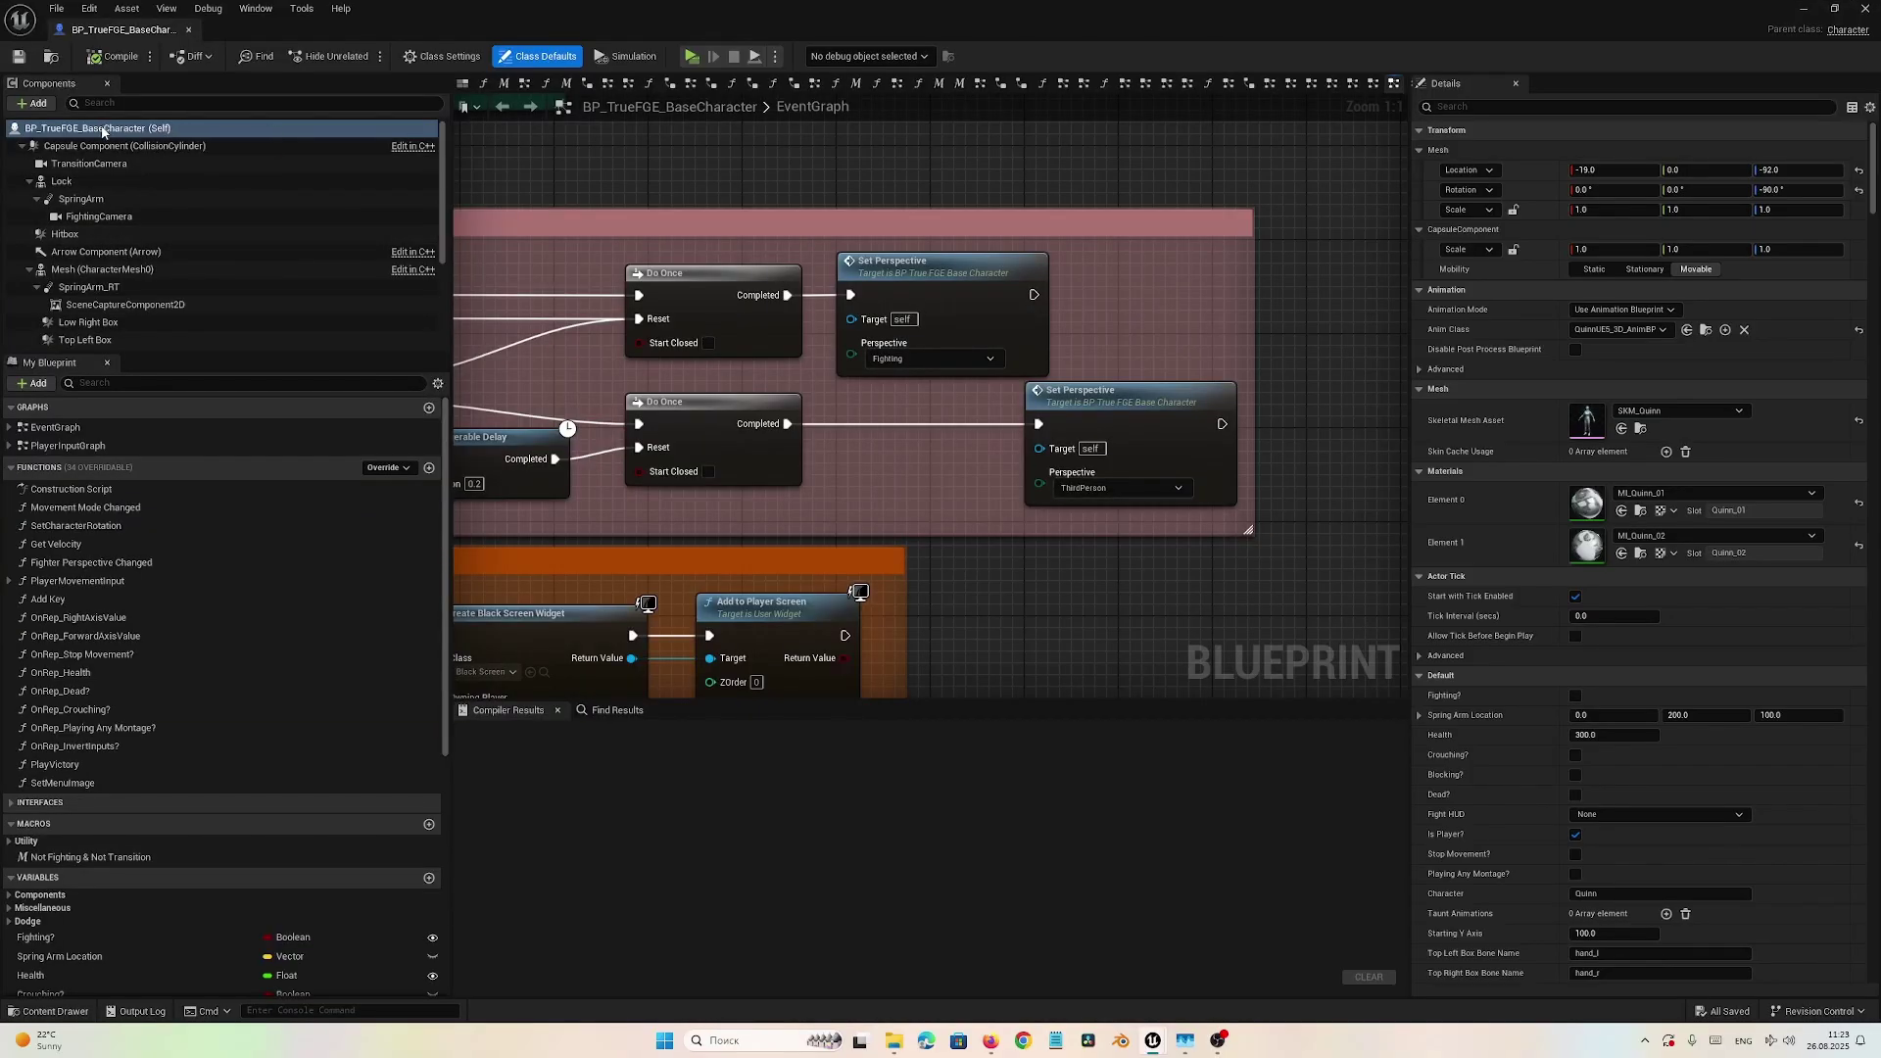
left_click(102, 132)
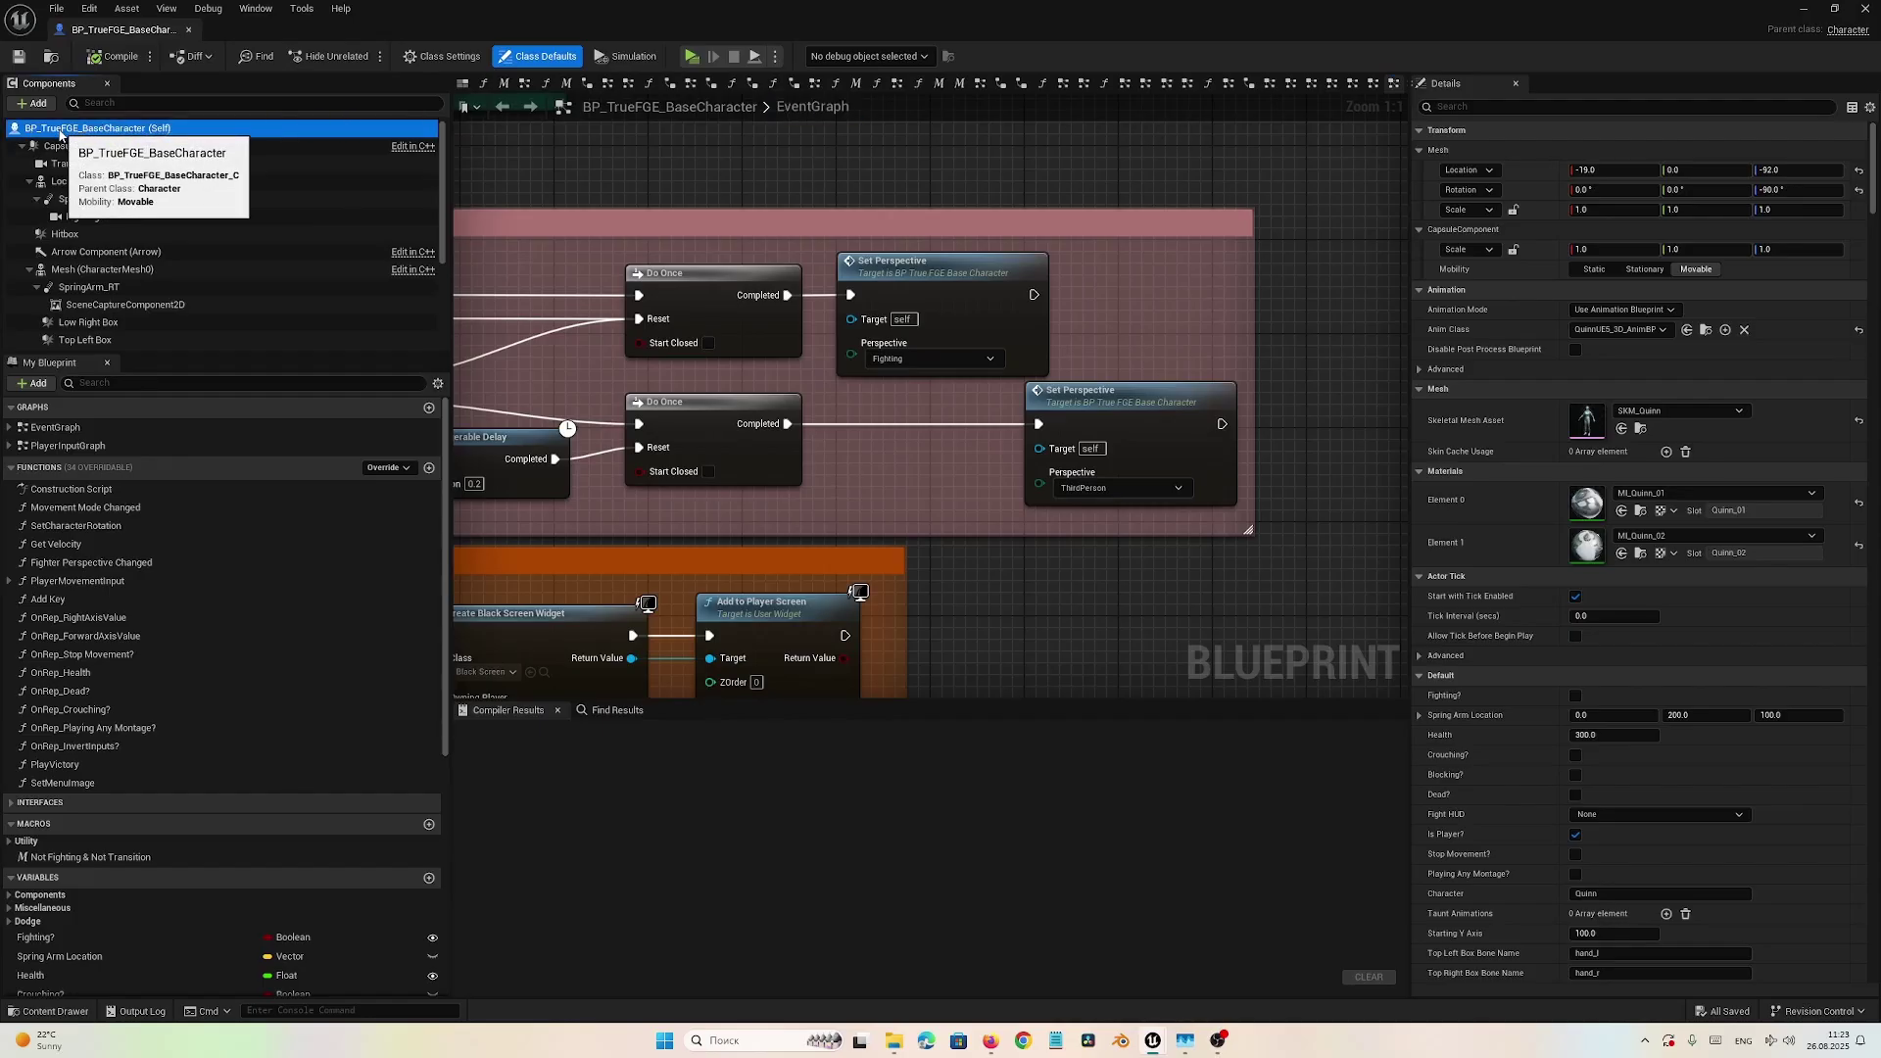
left_click(1464, 108)
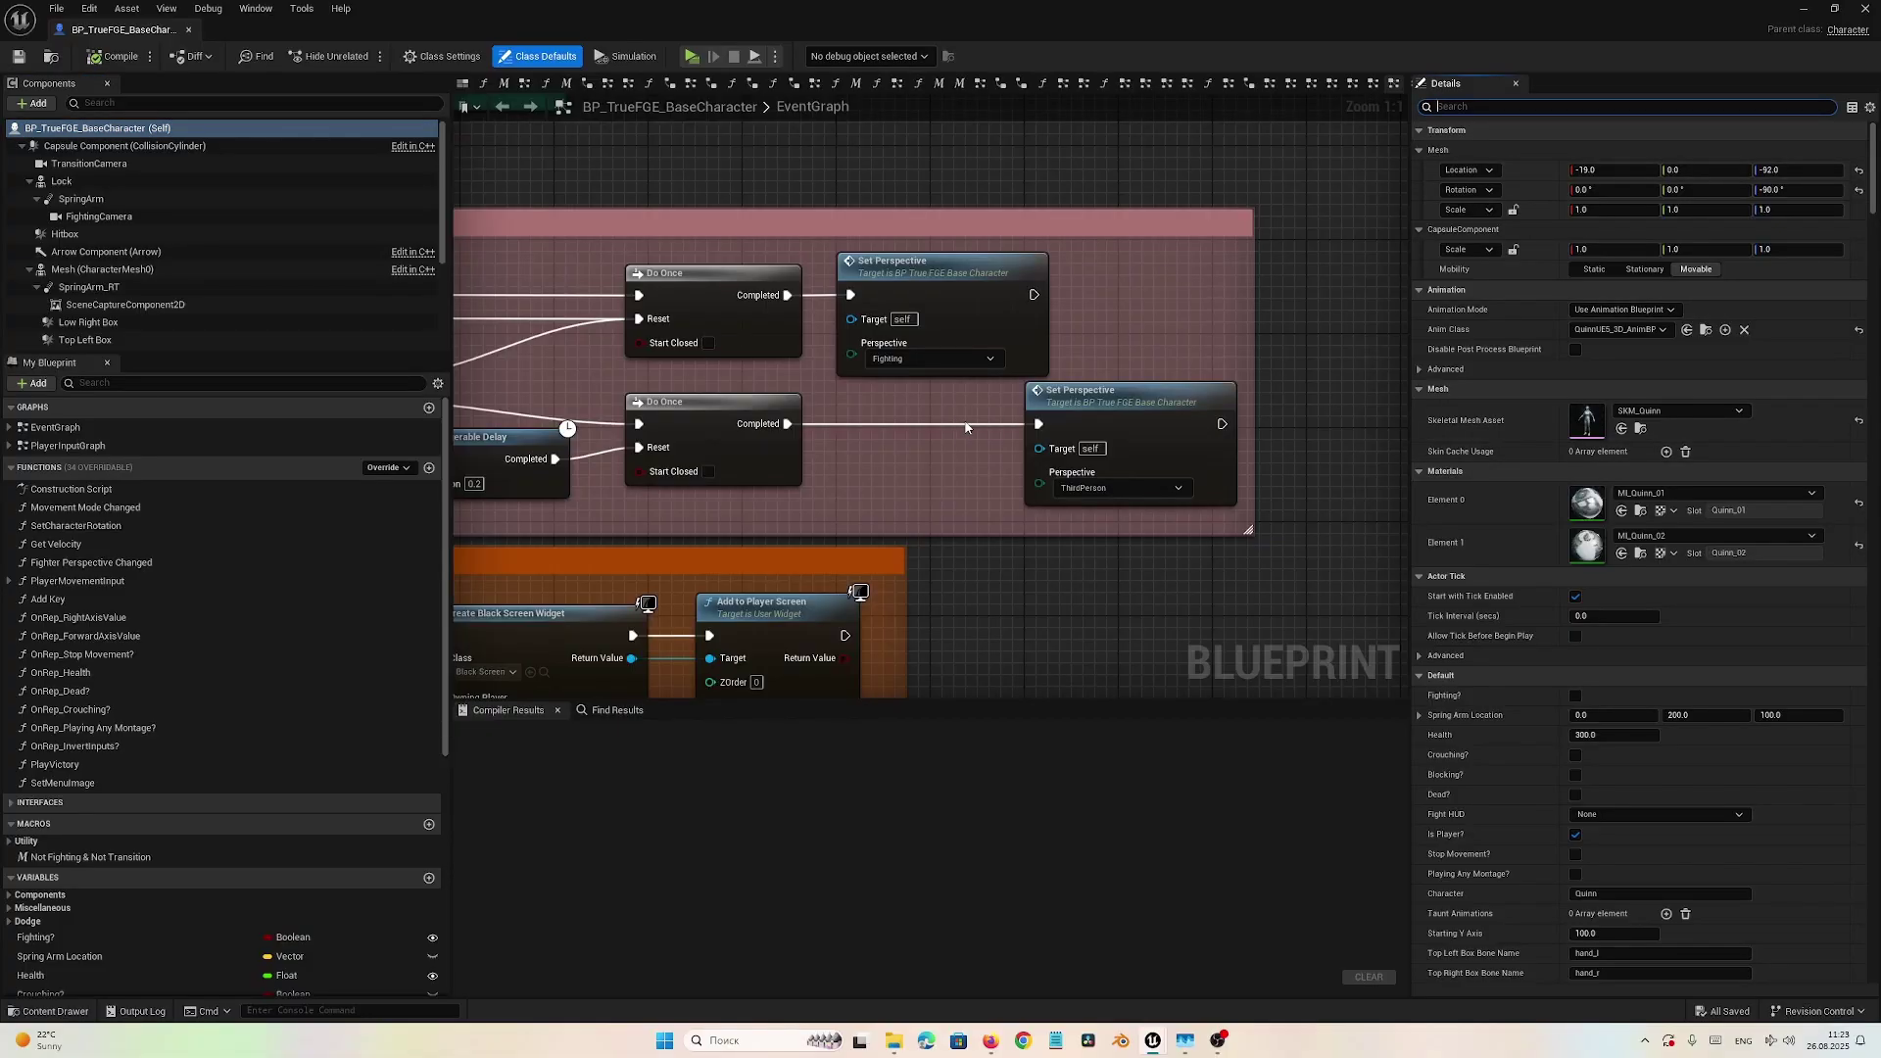
type("D")
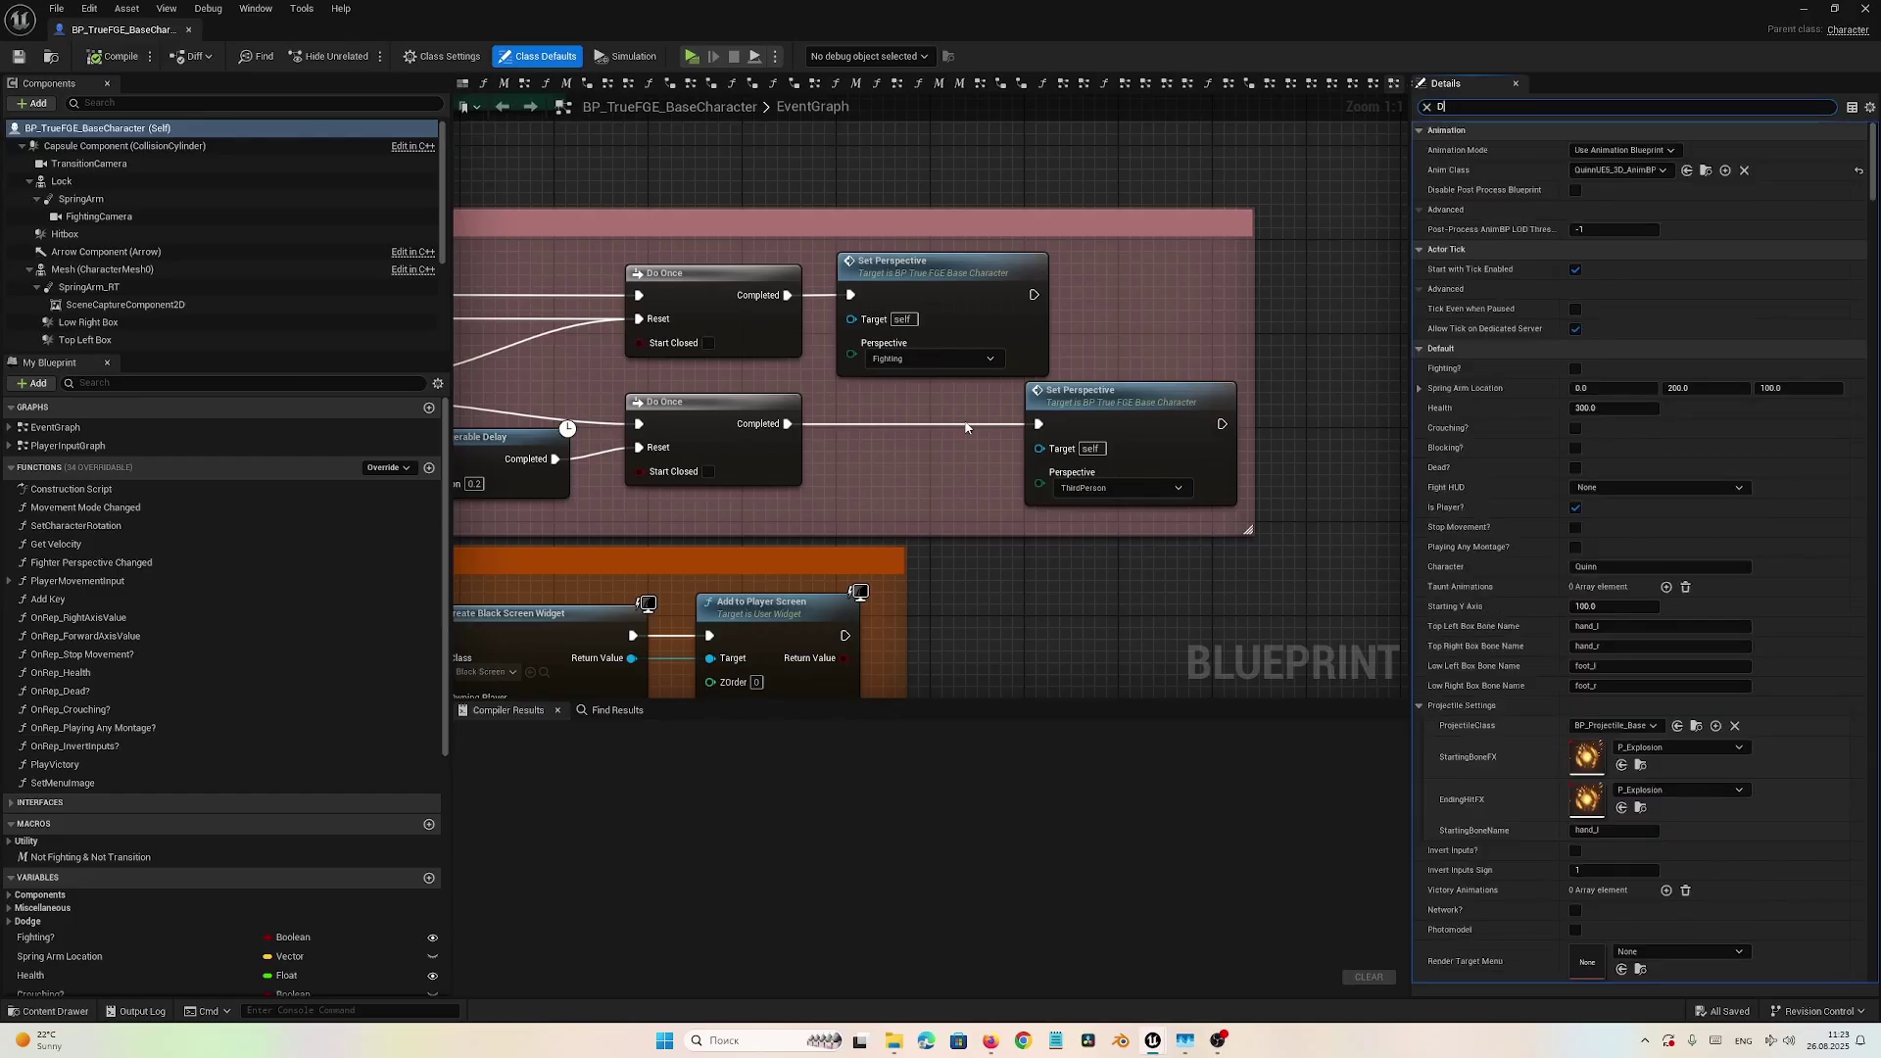
type("odge")
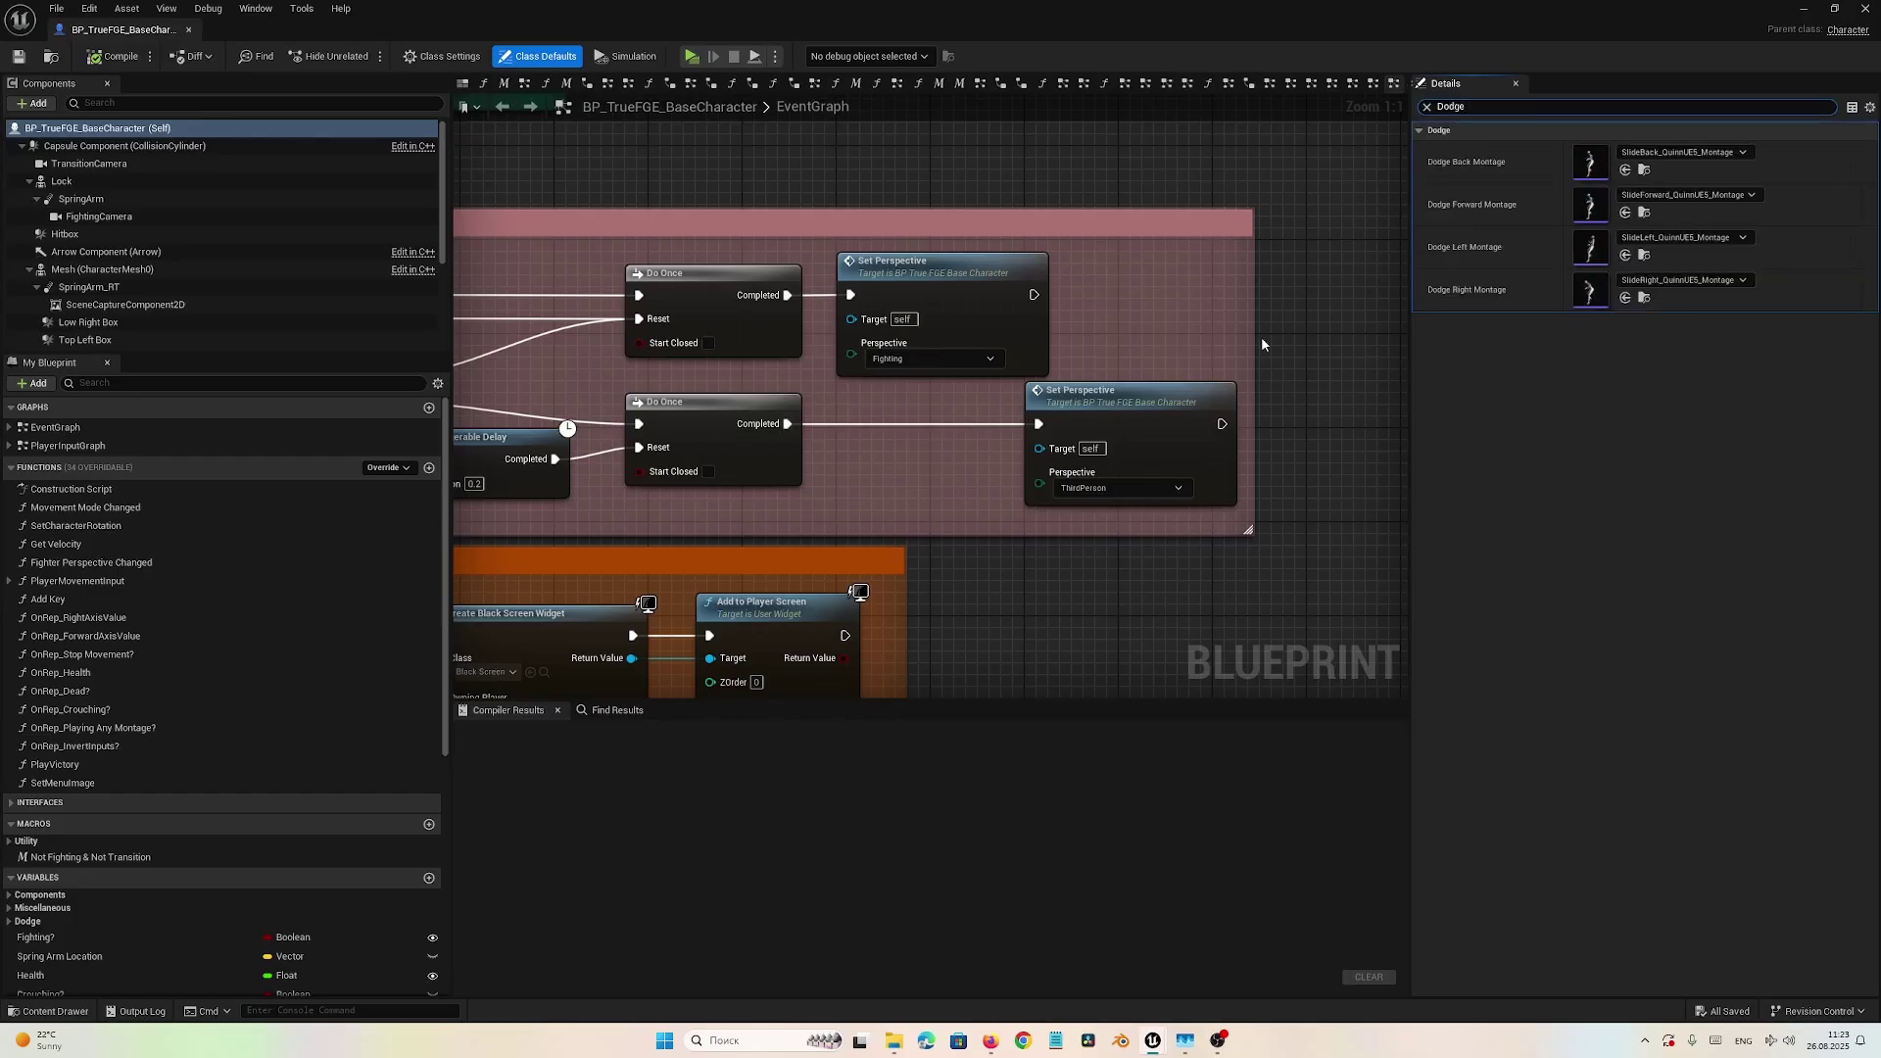
- Set Dodge Back Montage to Dodge_Cartwheel_Back_UE5_Montage by searching 'dodge cartwheel back'
left_click(1743, 153)
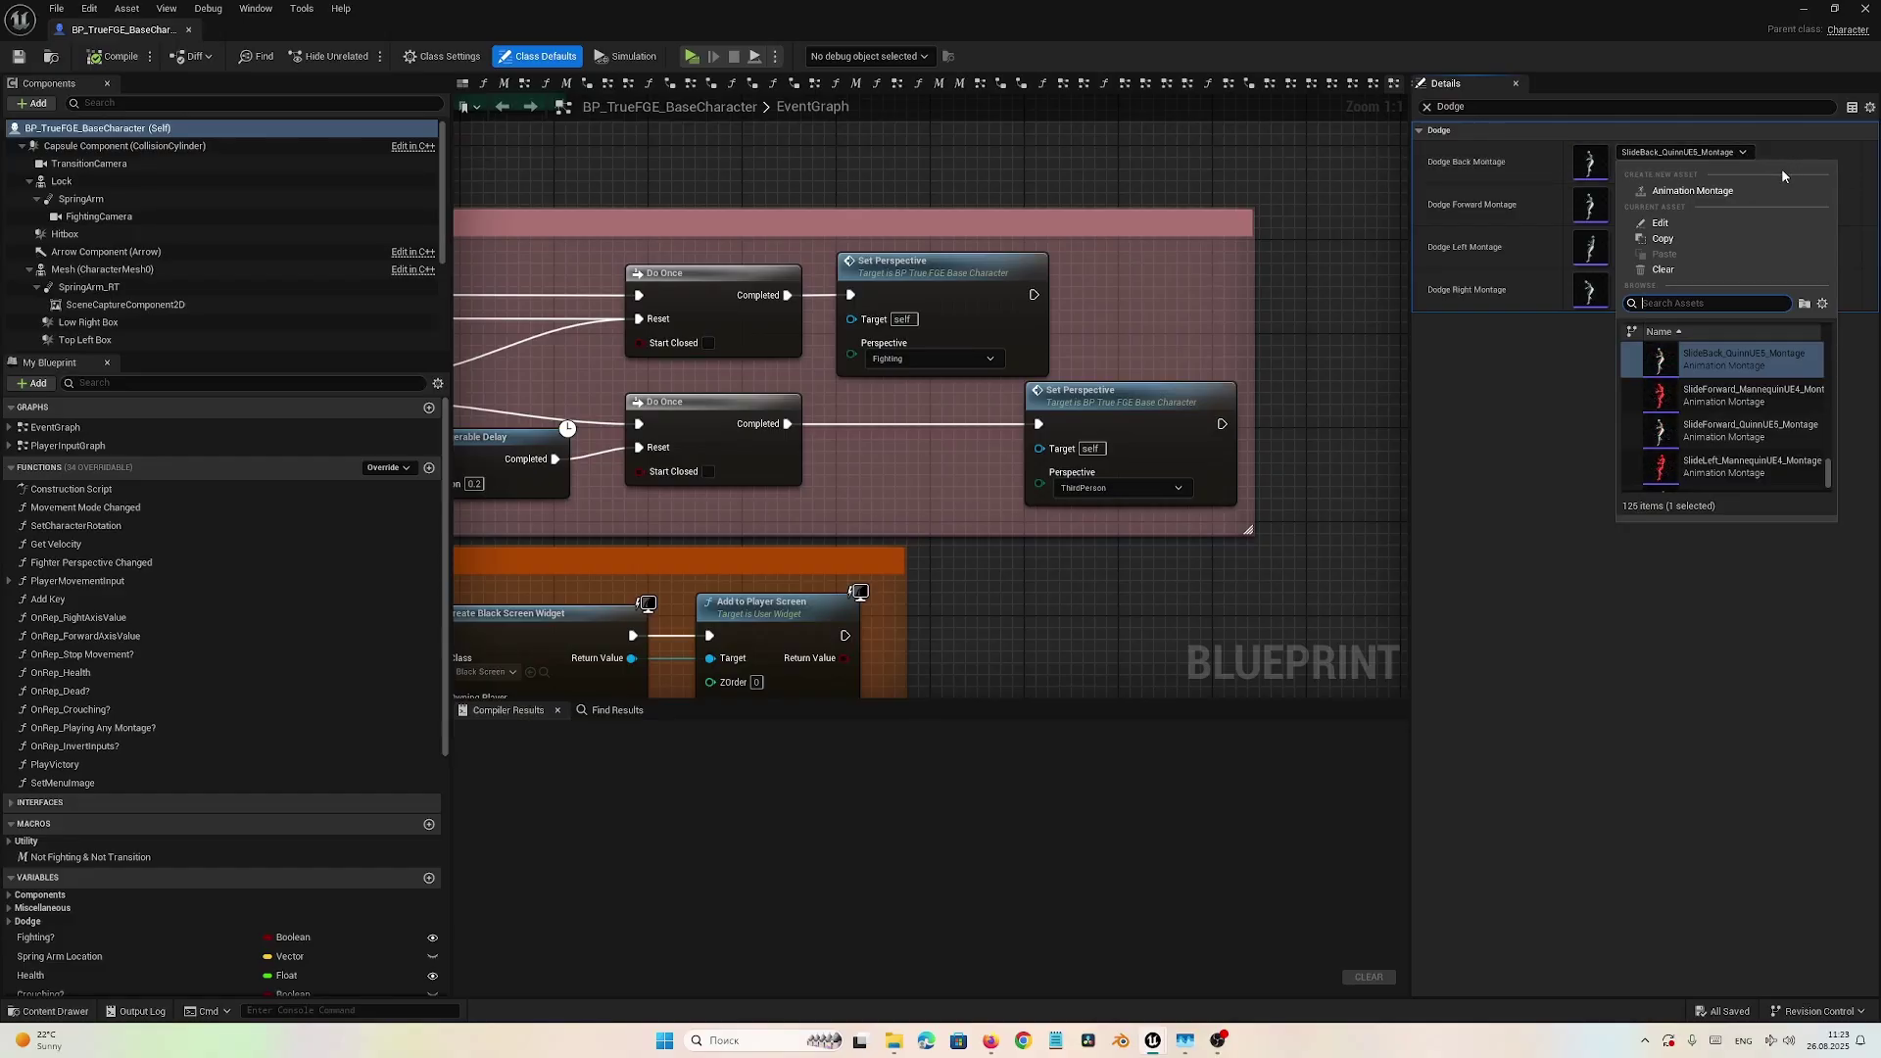
type("dodge cart")
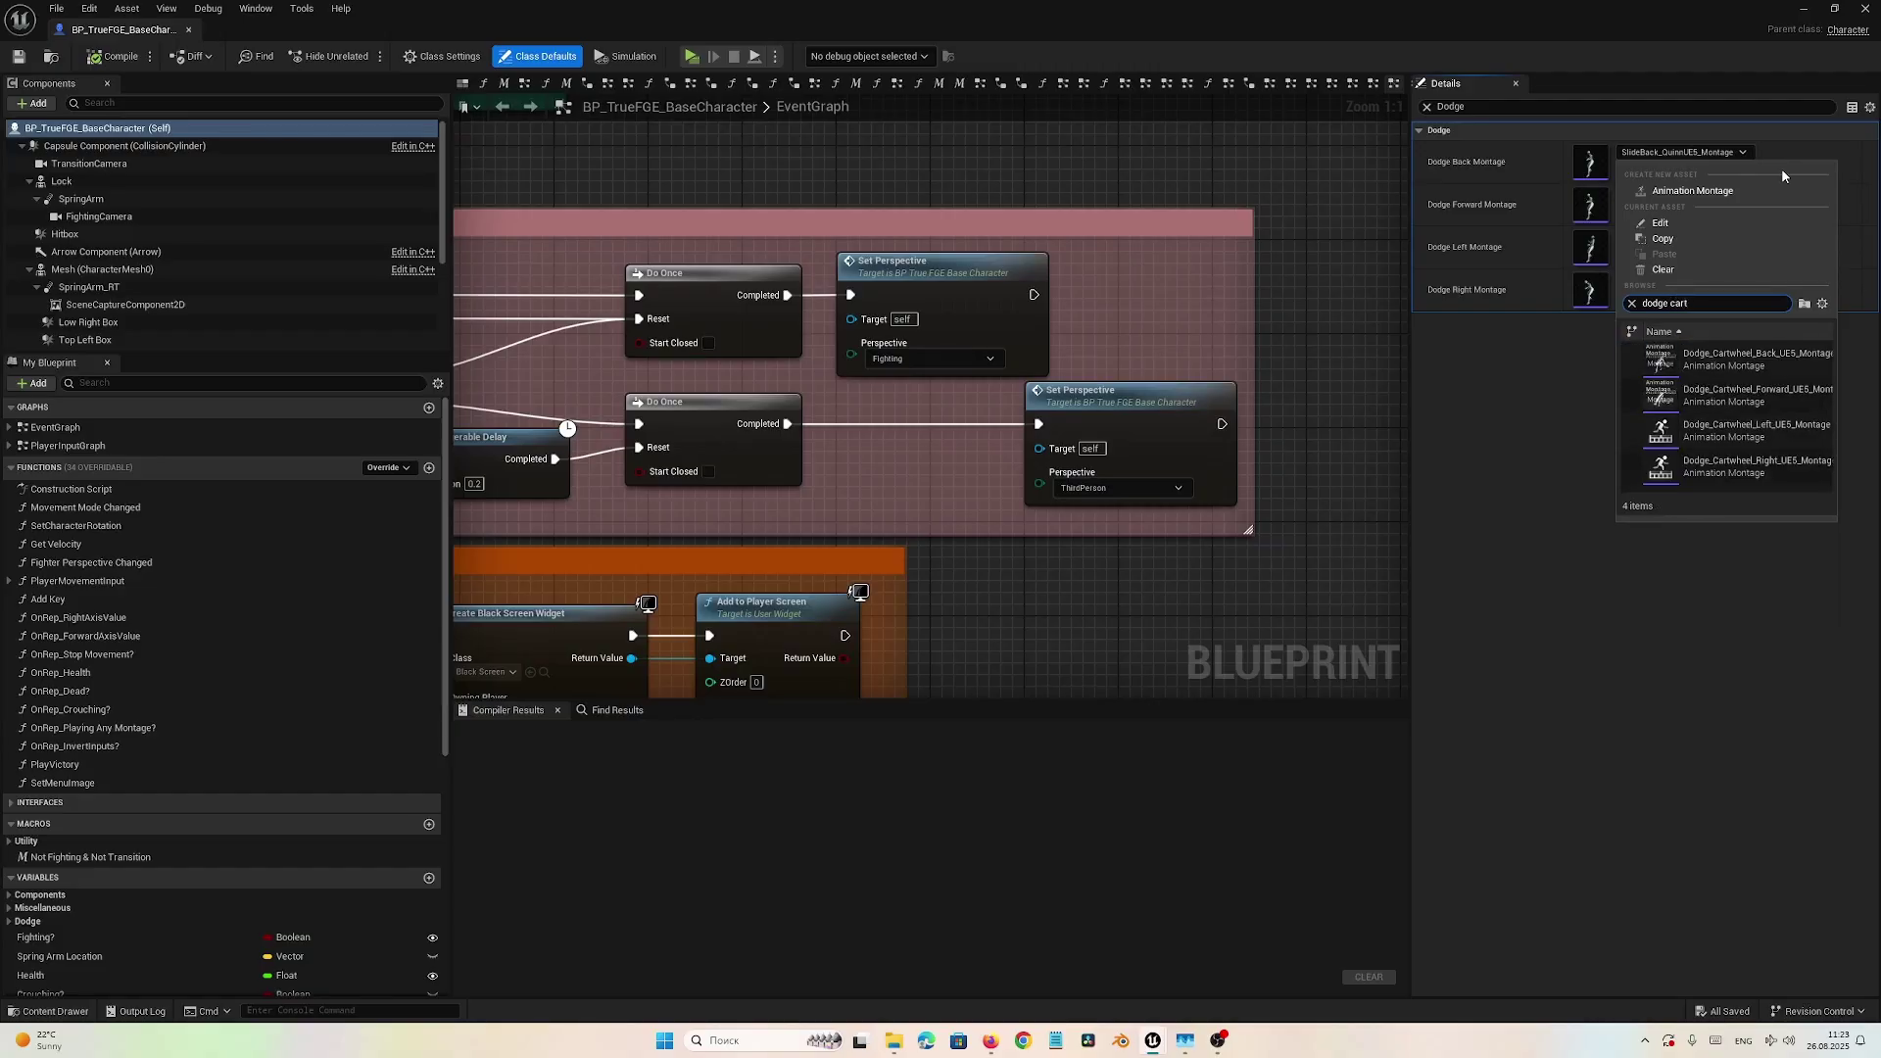
type("whel")
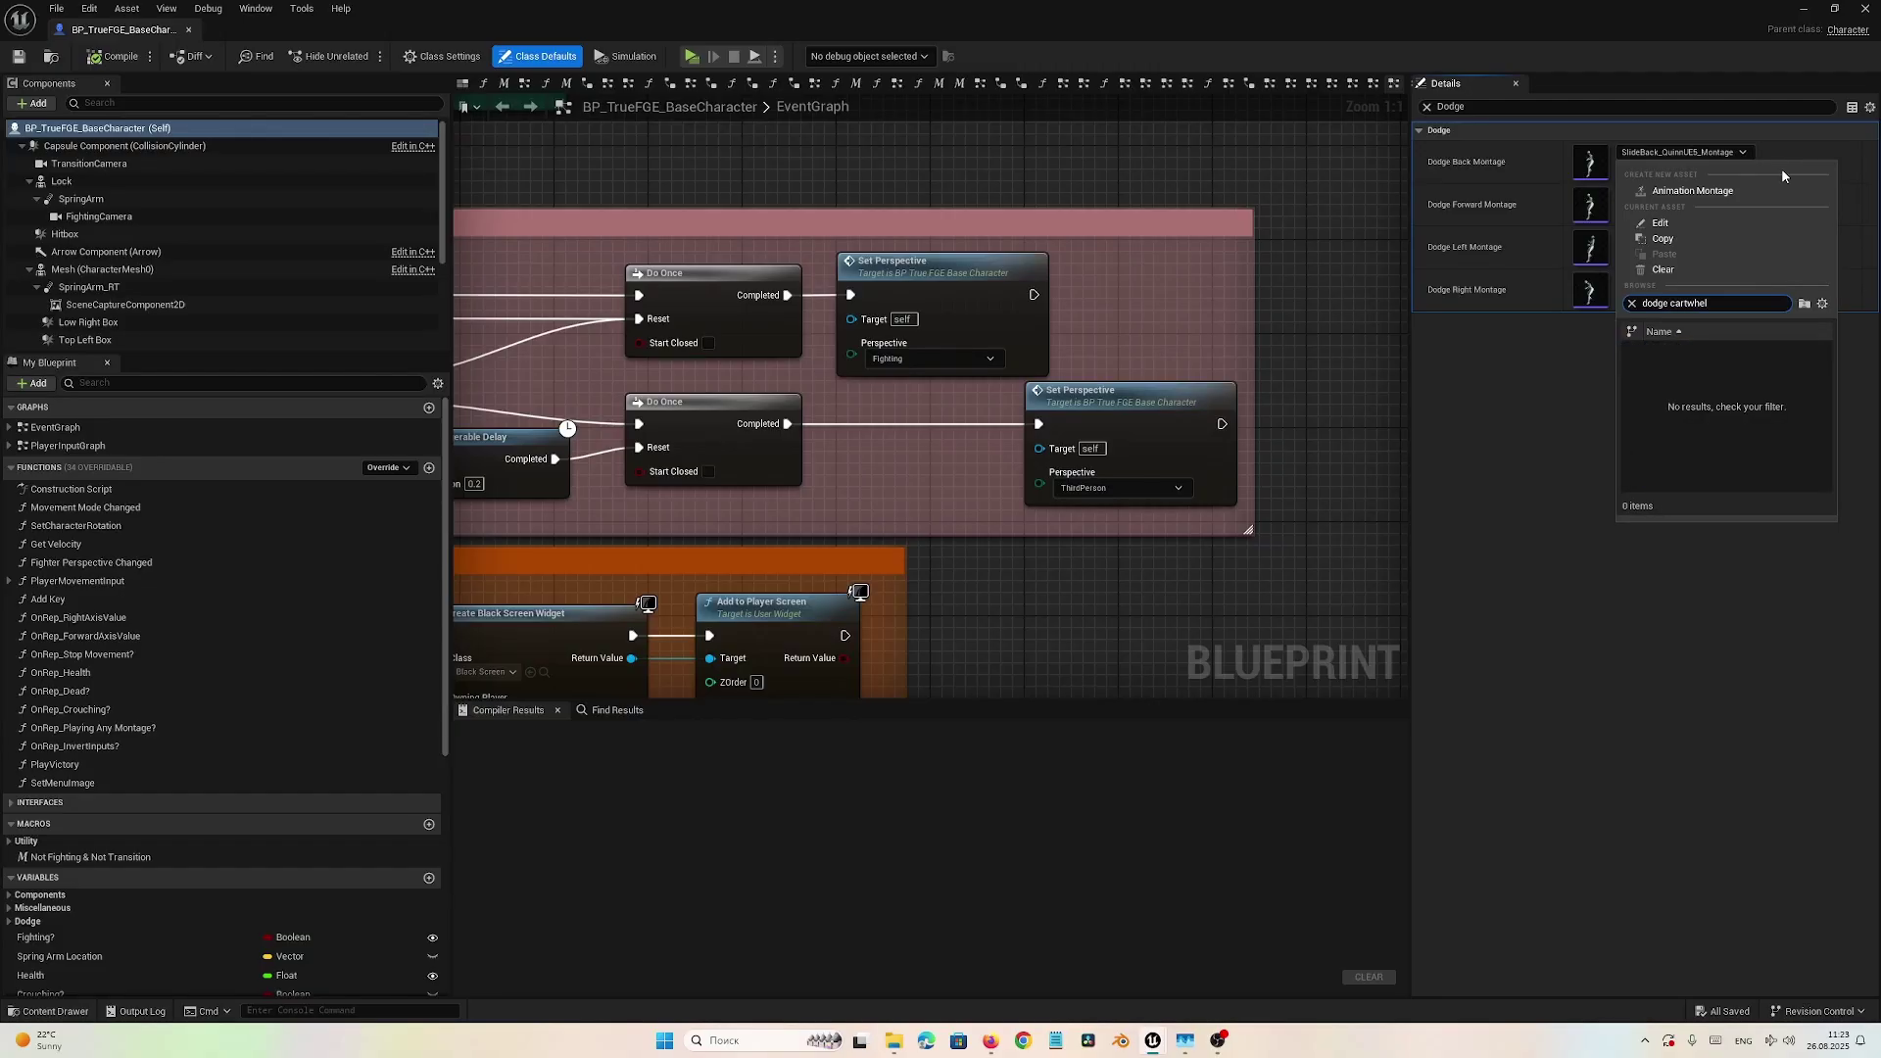
key("BackSpace")
type("e")
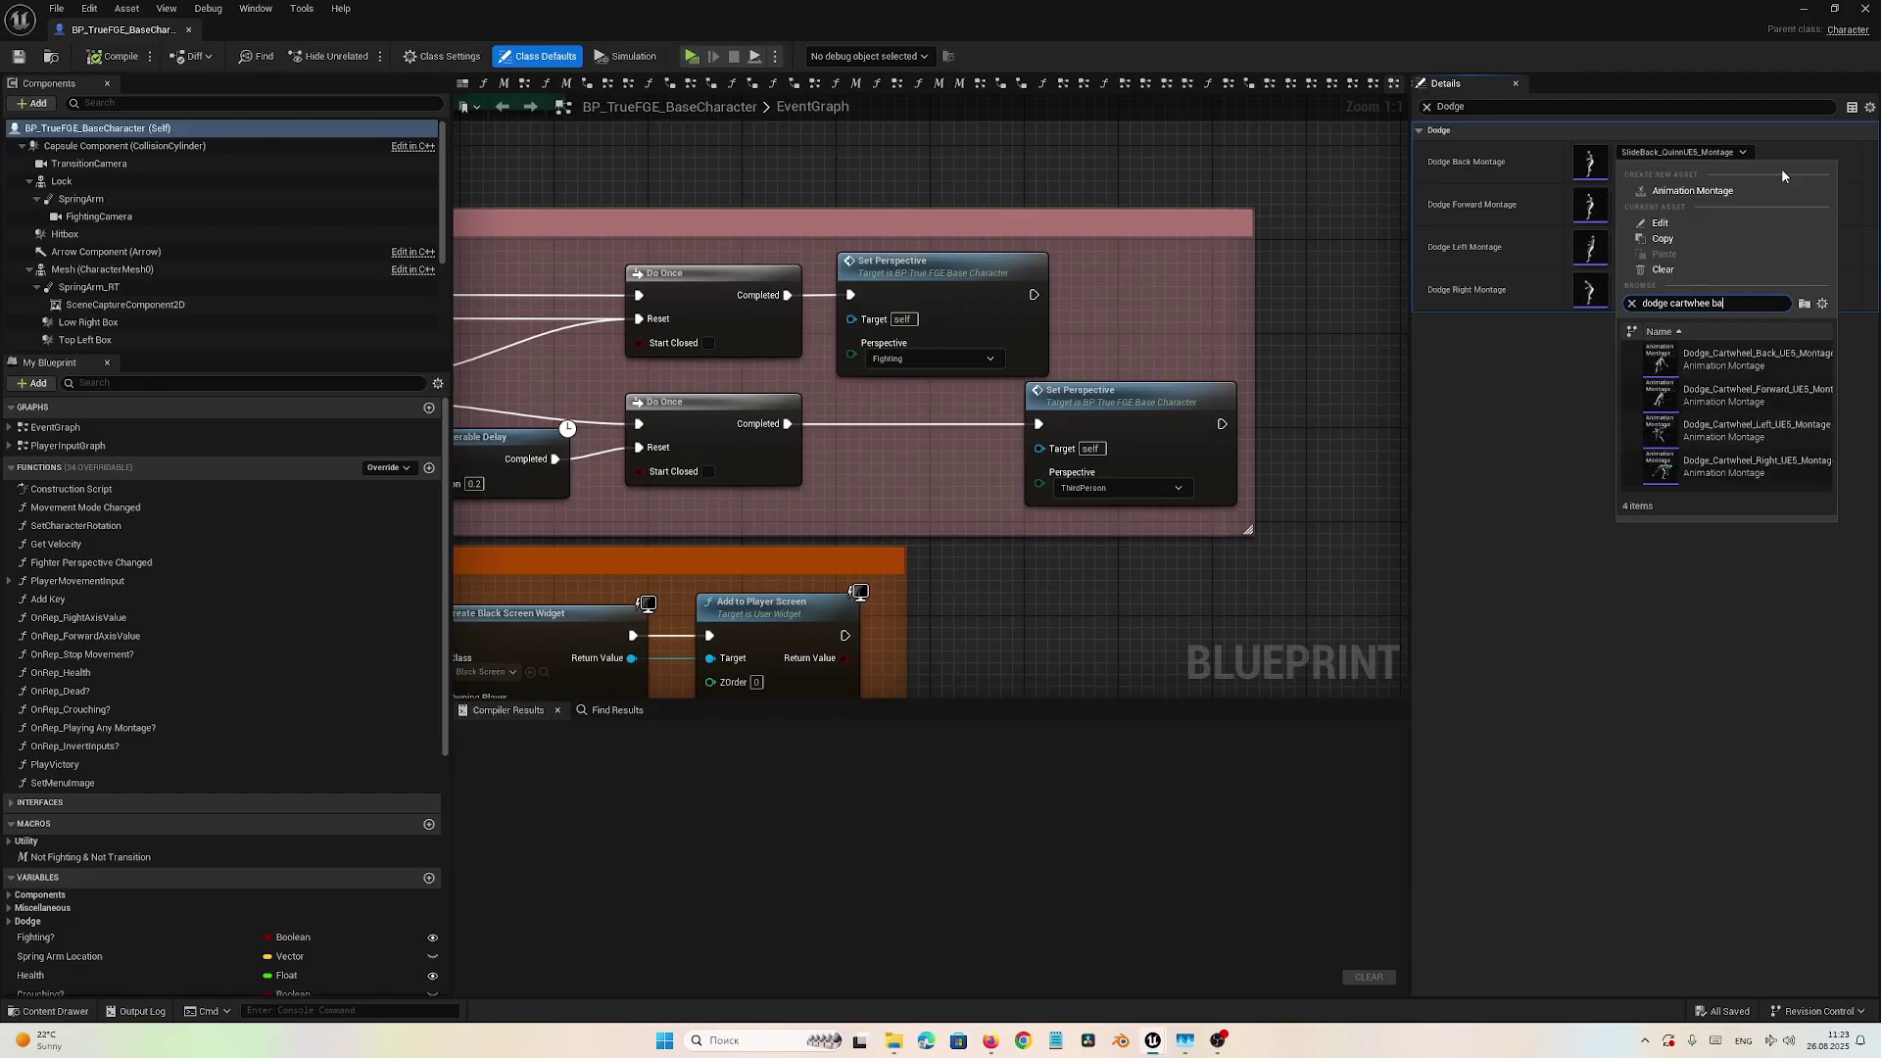
type(" back")
key("Return")
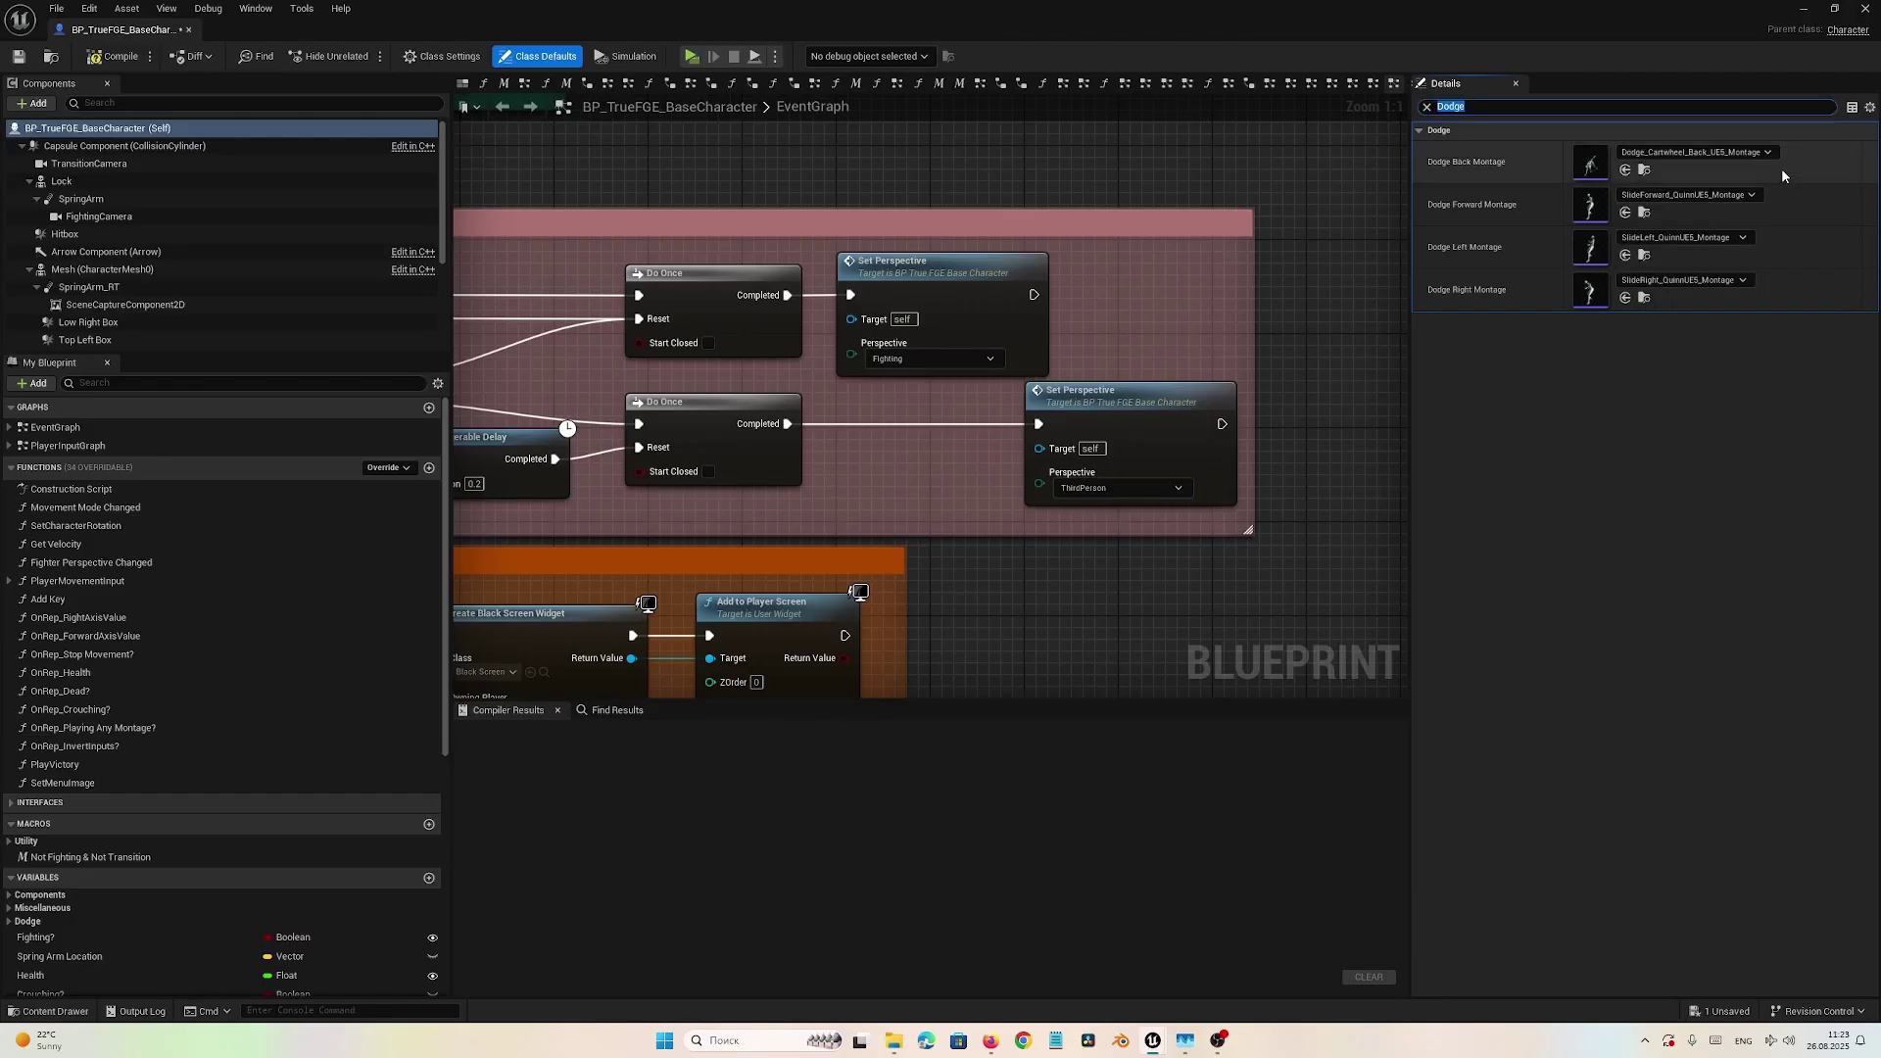
- Set Dodge Forward, Left and Right montages to Dodge_EvadeStep_Forward, Dodge_Dive_Left and Dodge_Cartwheel_Right UE5 montages
left_click(1687, 194)
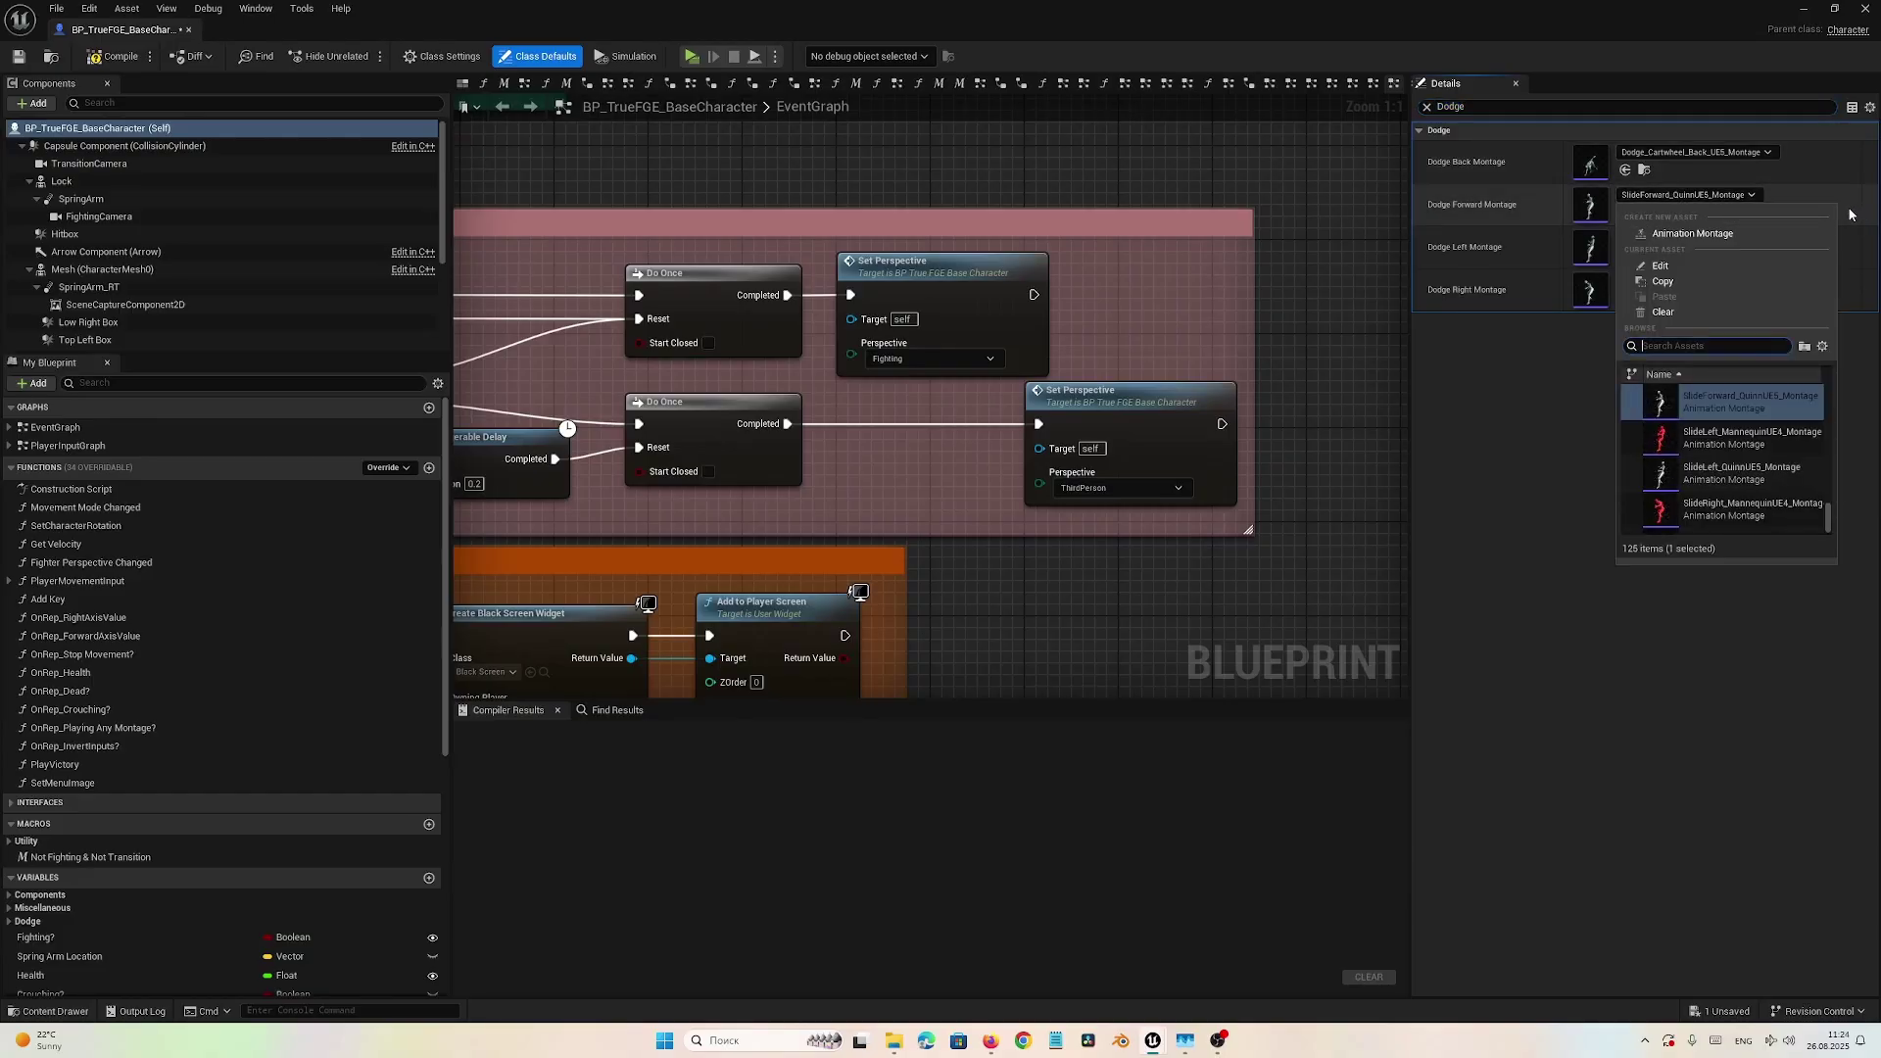
type("dodge for evade ste")
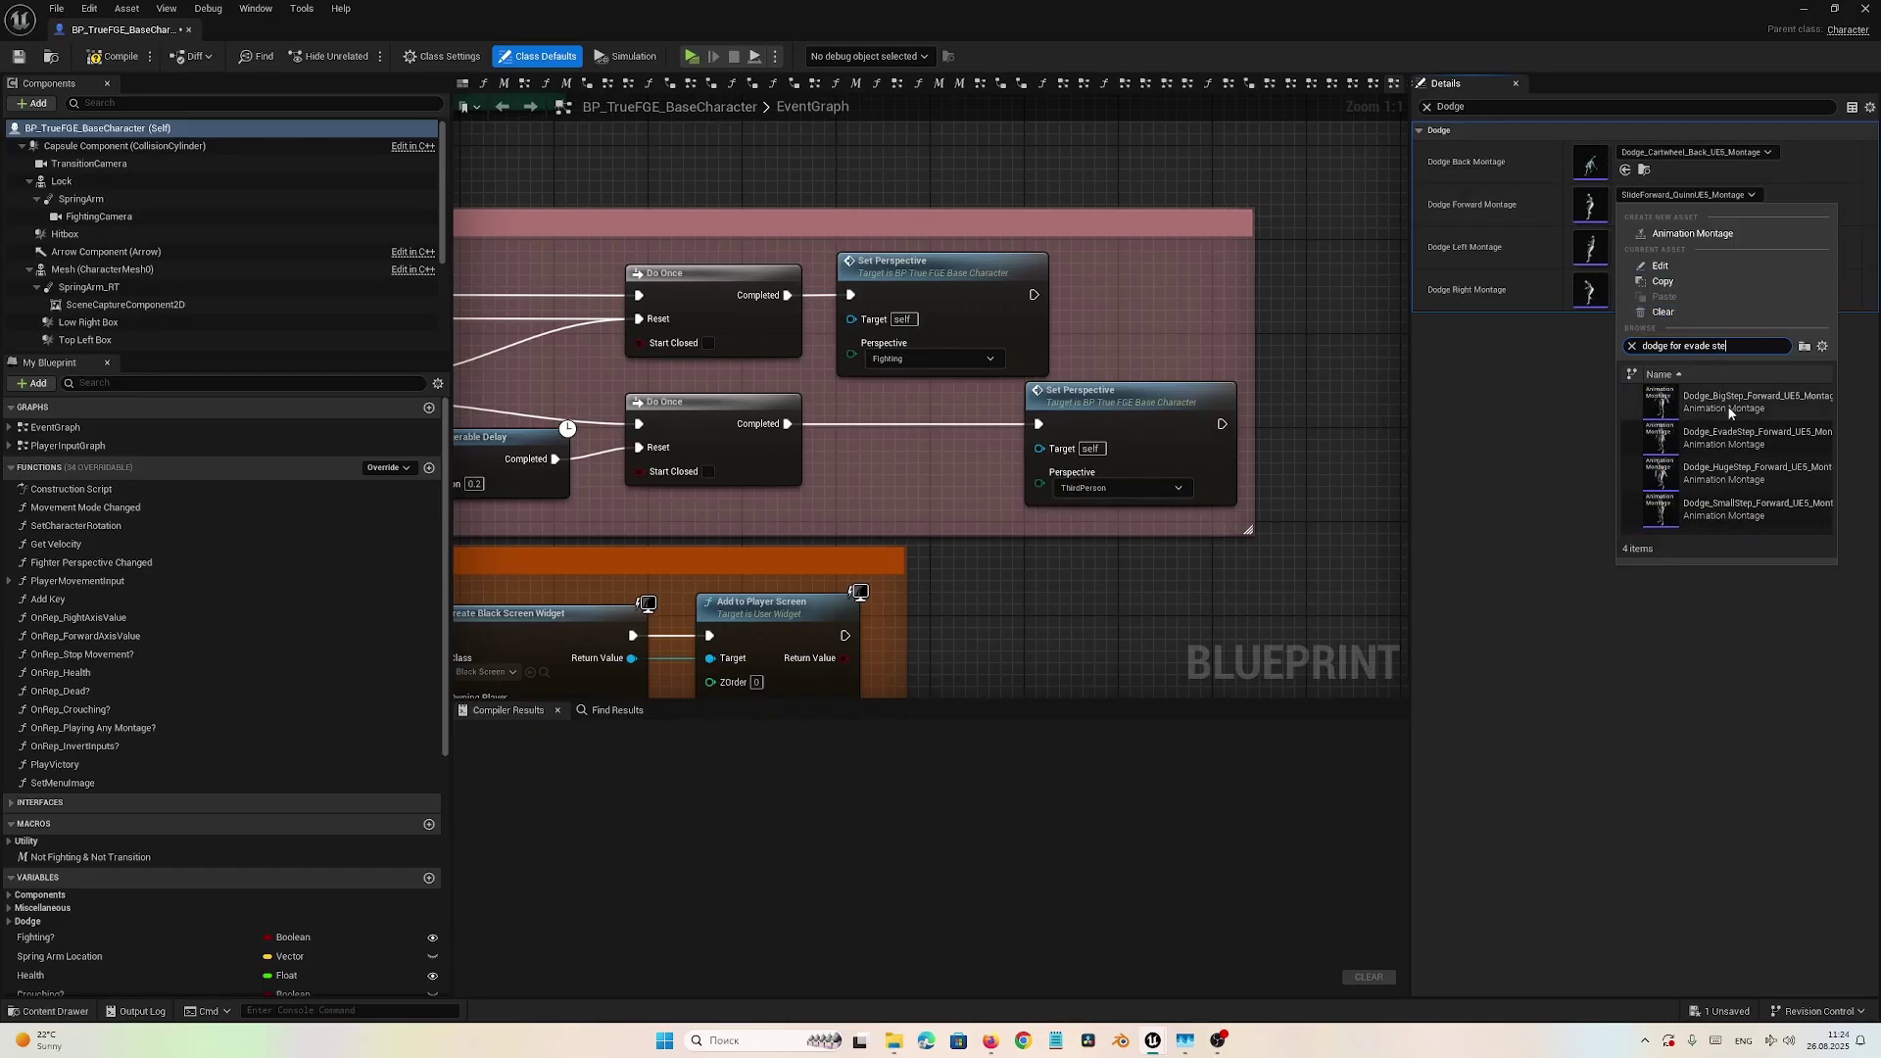
left_click(1728, 436)
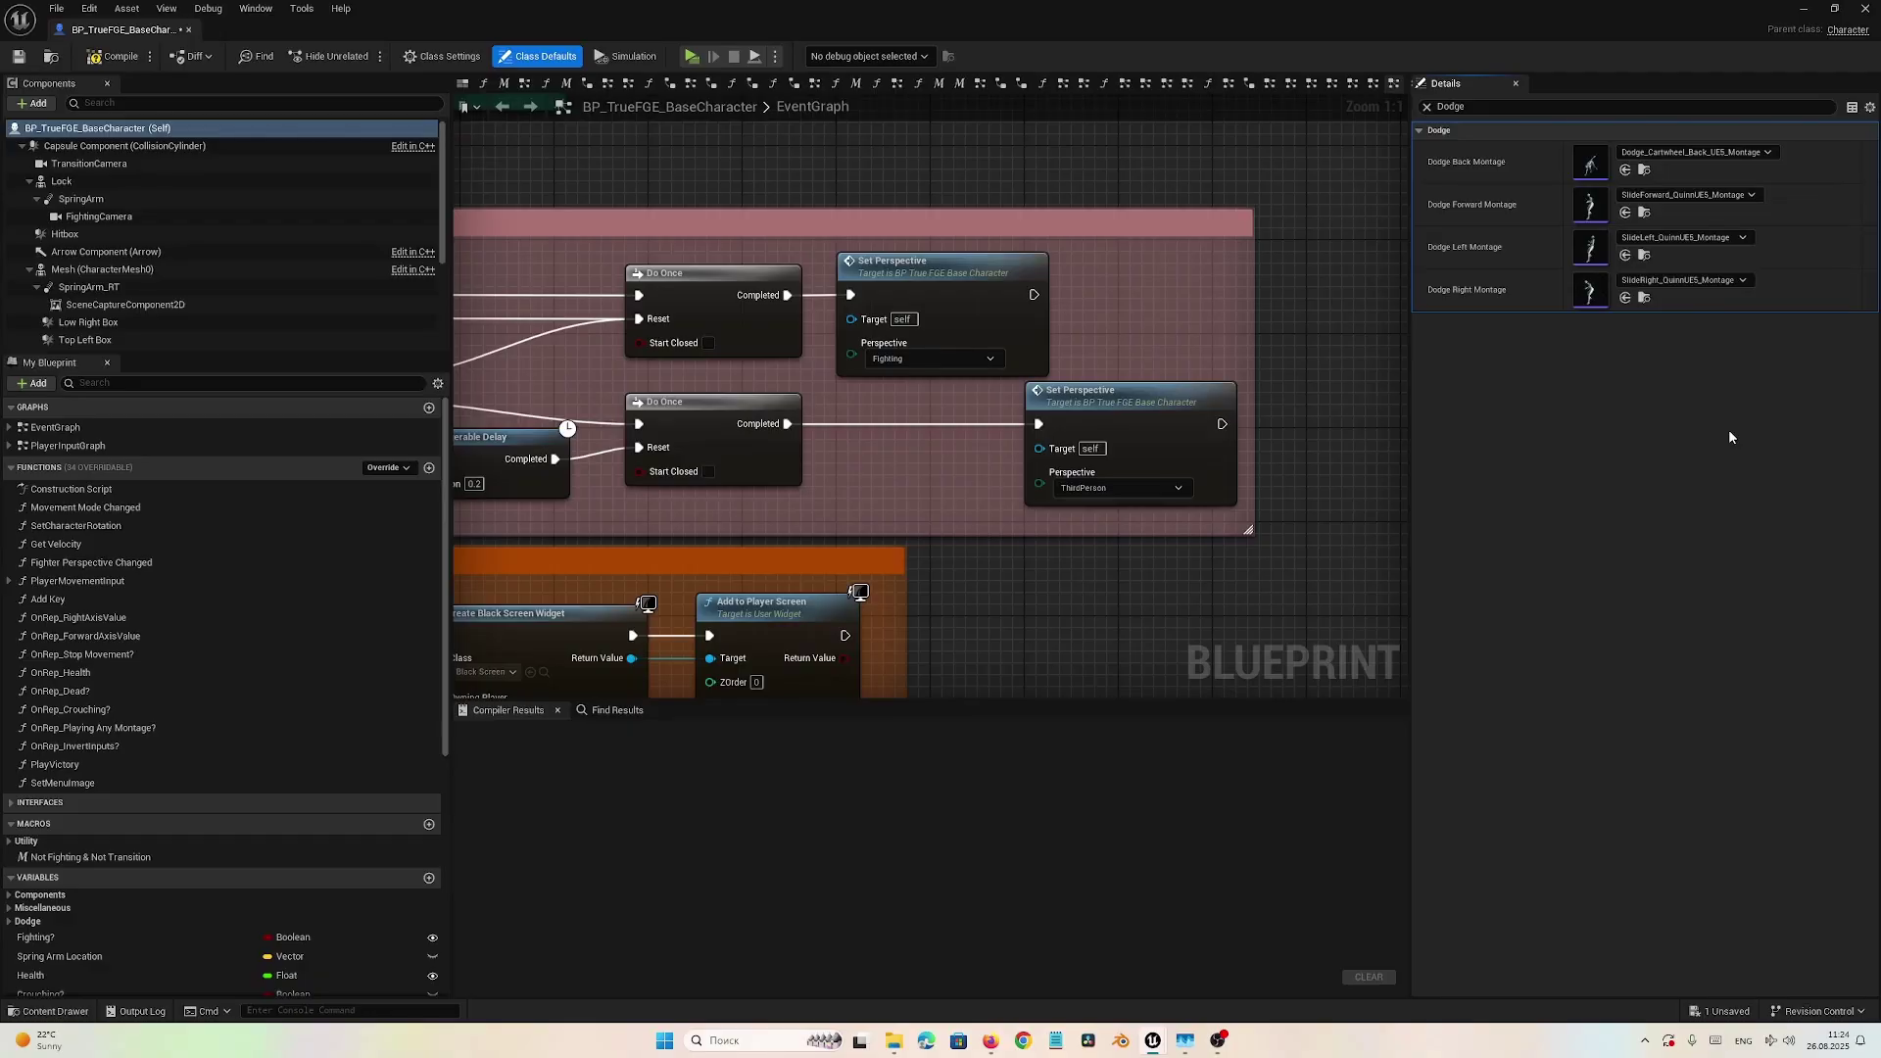
left_click(1694, 245)
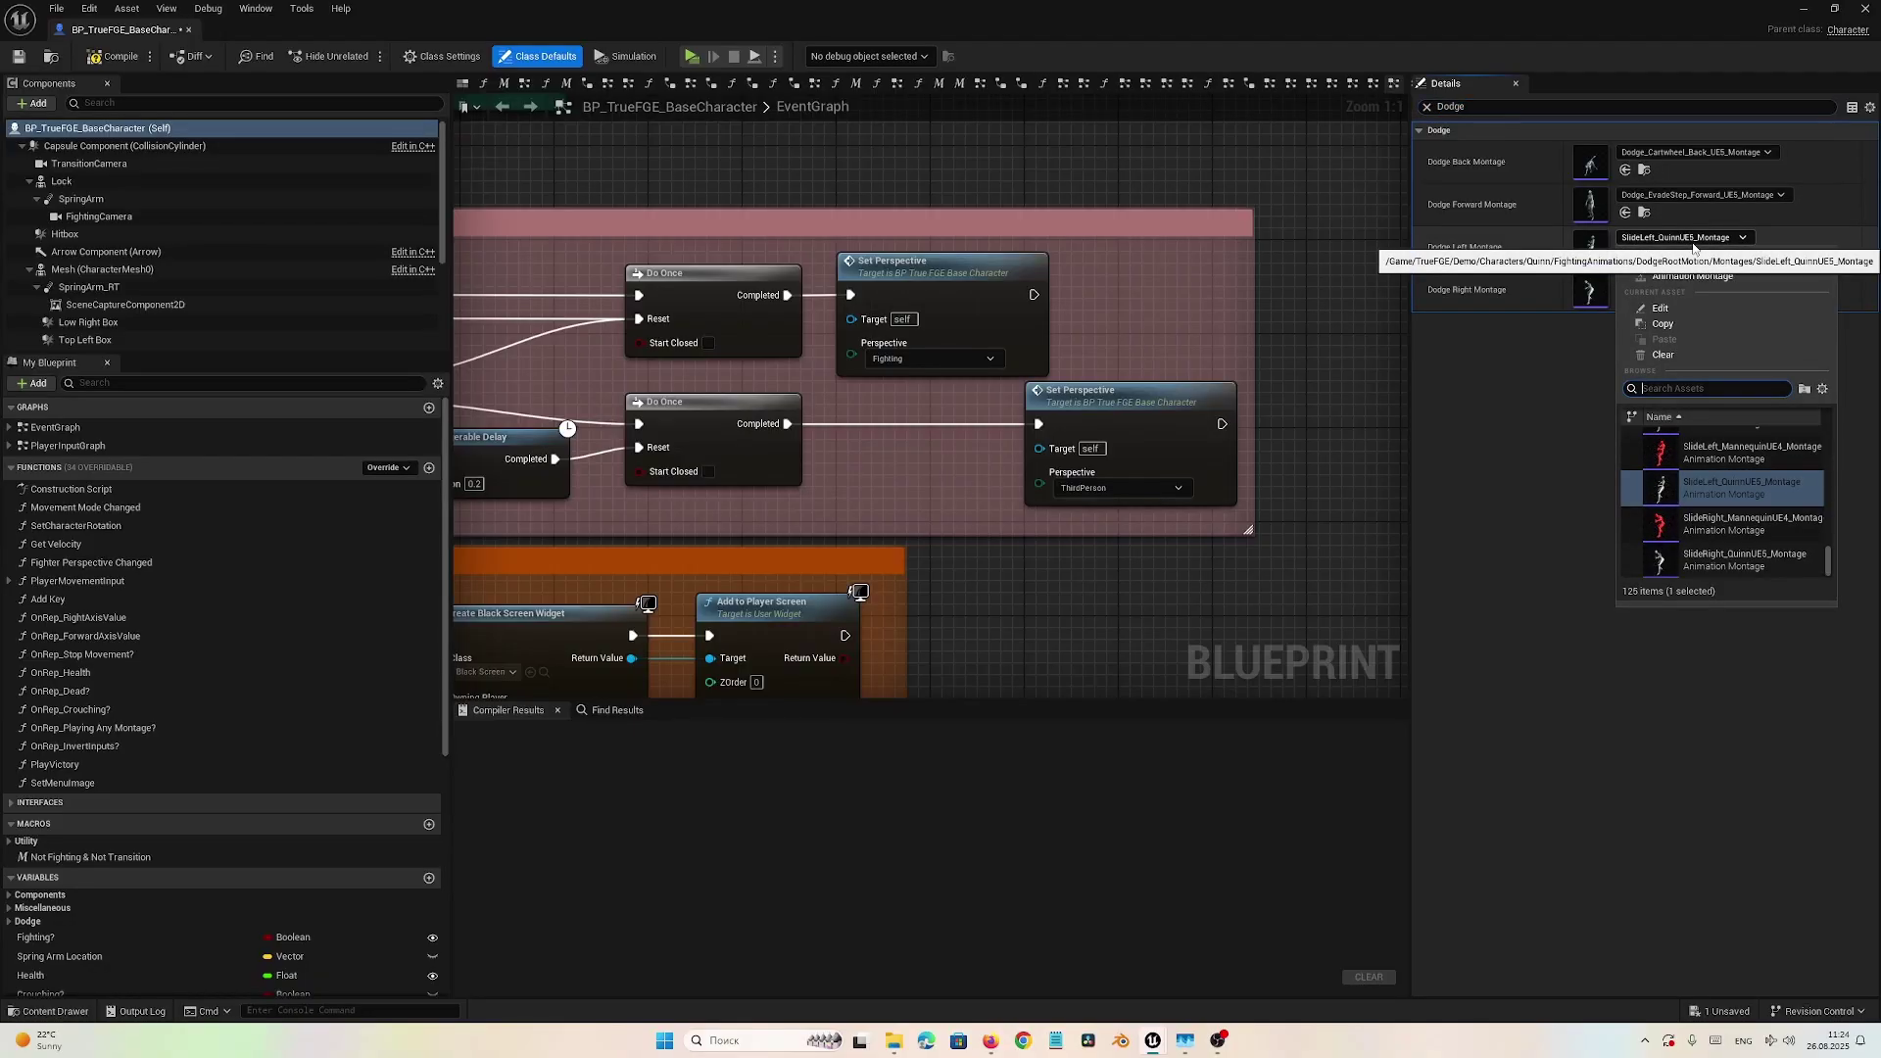
type("dodge dive left")
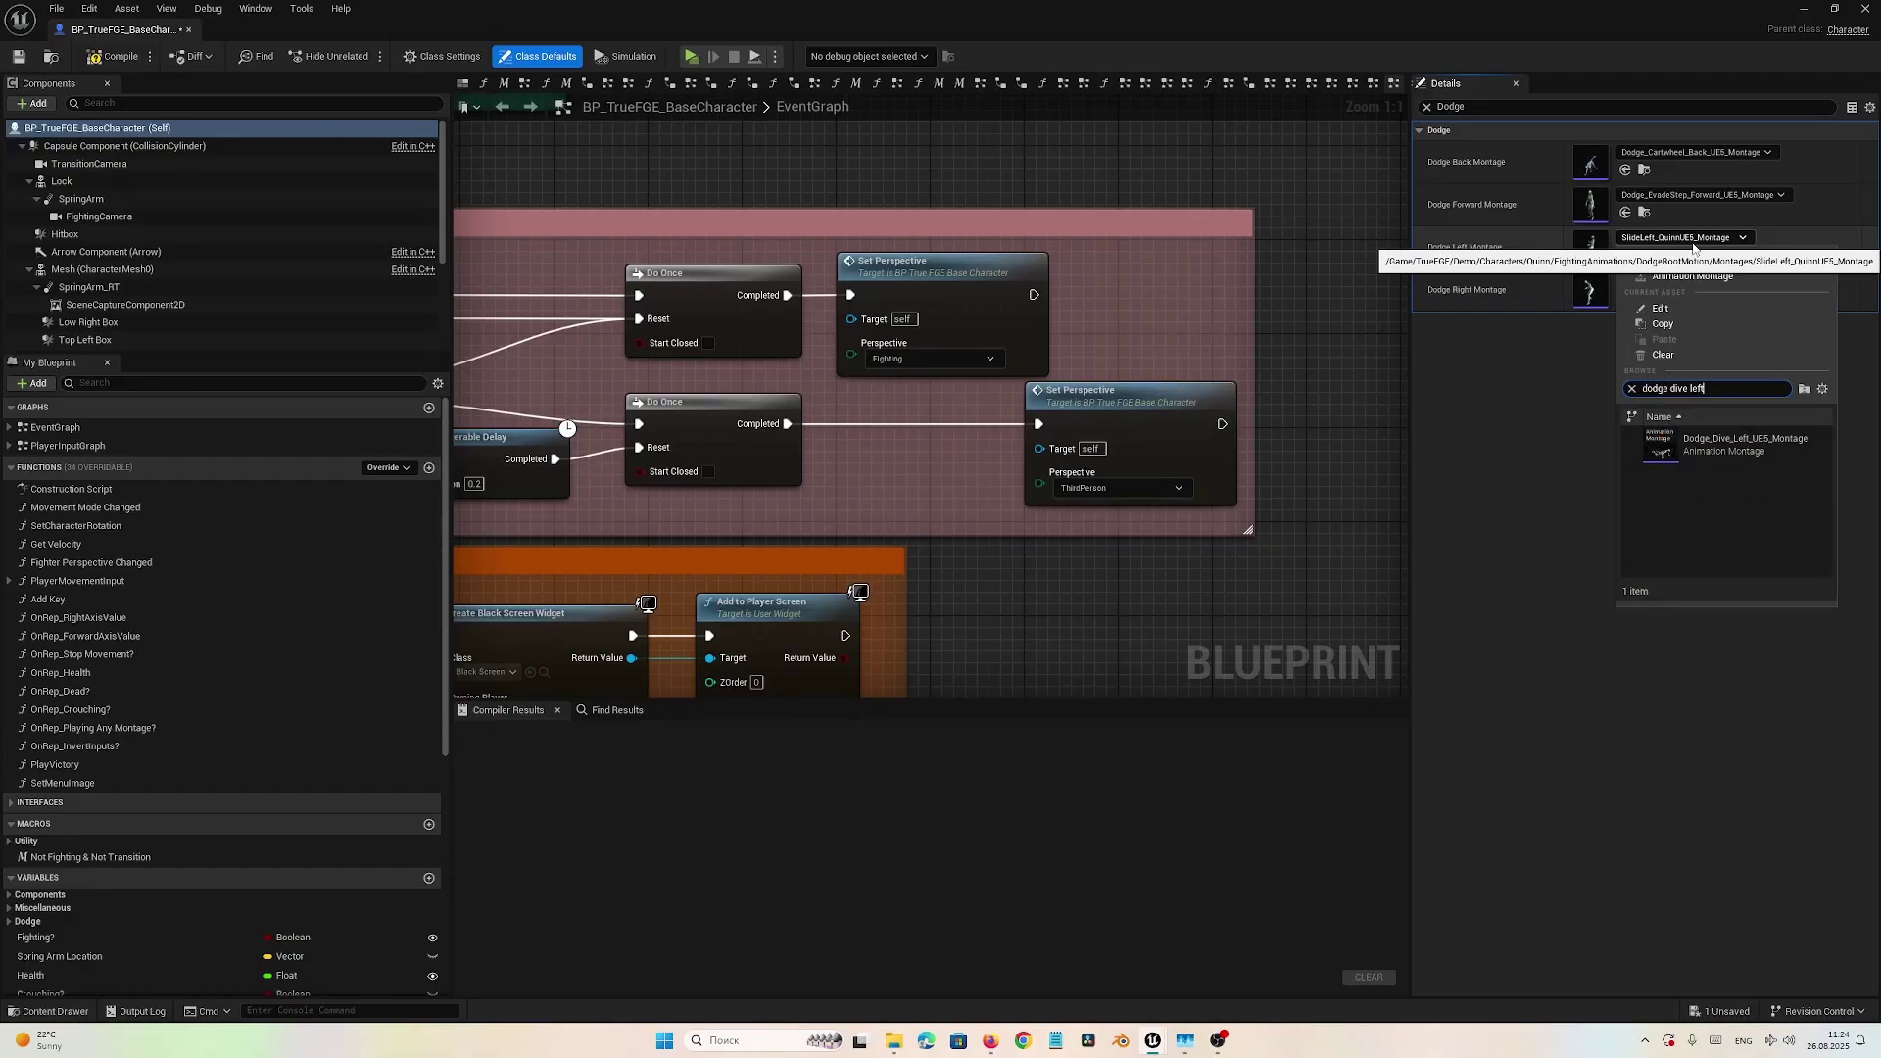
key("Down")
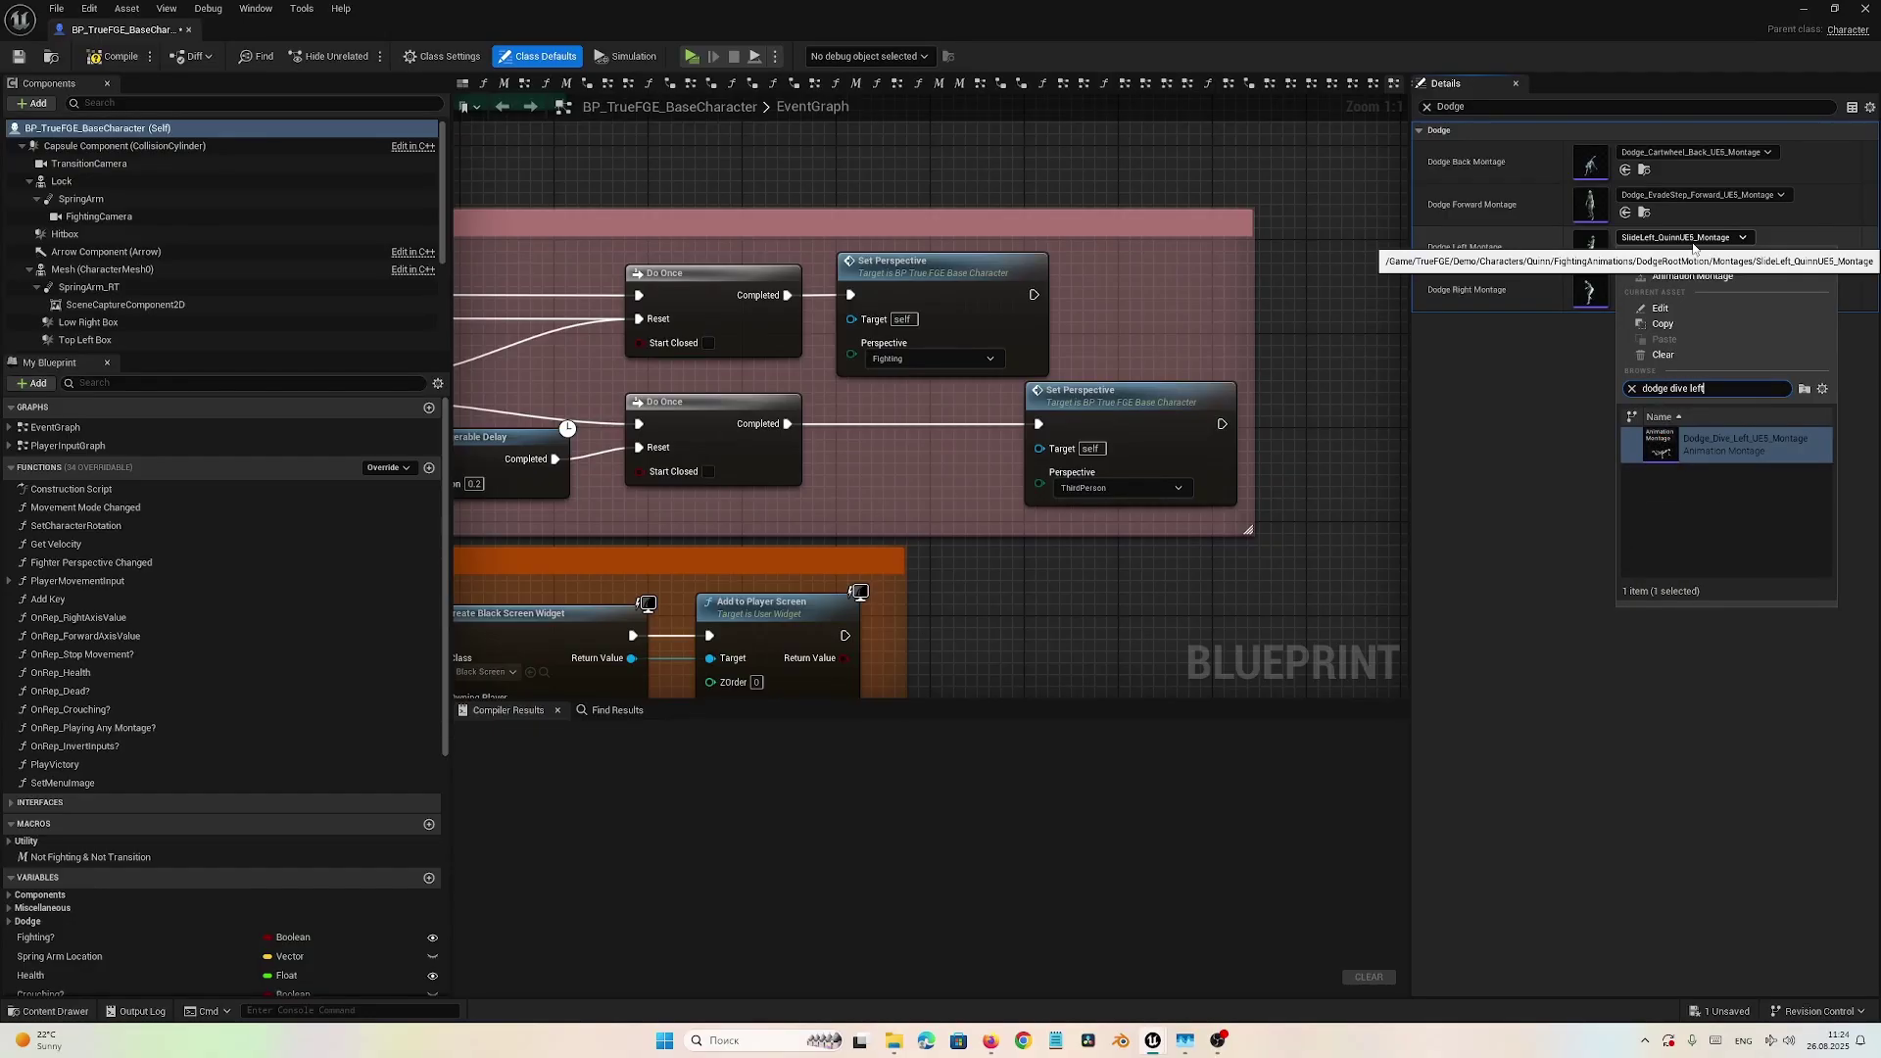
key("Return")
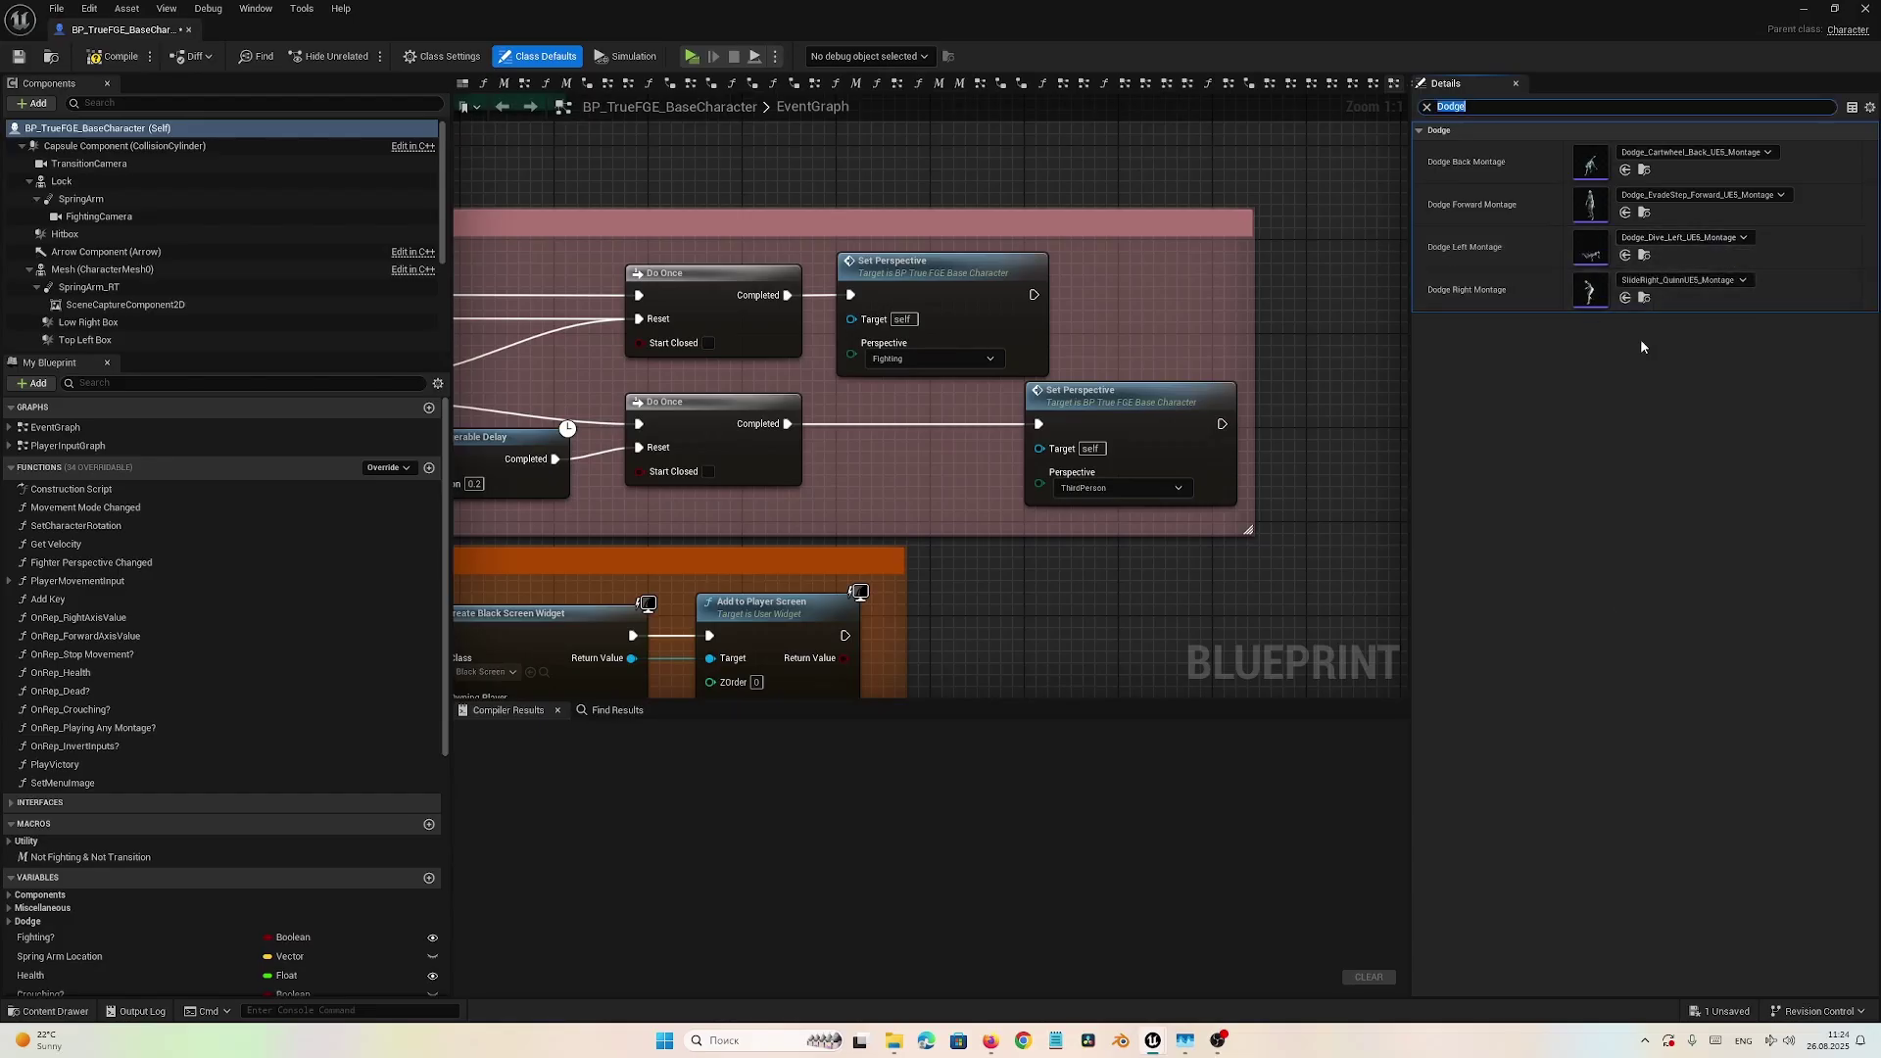
left_click(1650, 281)
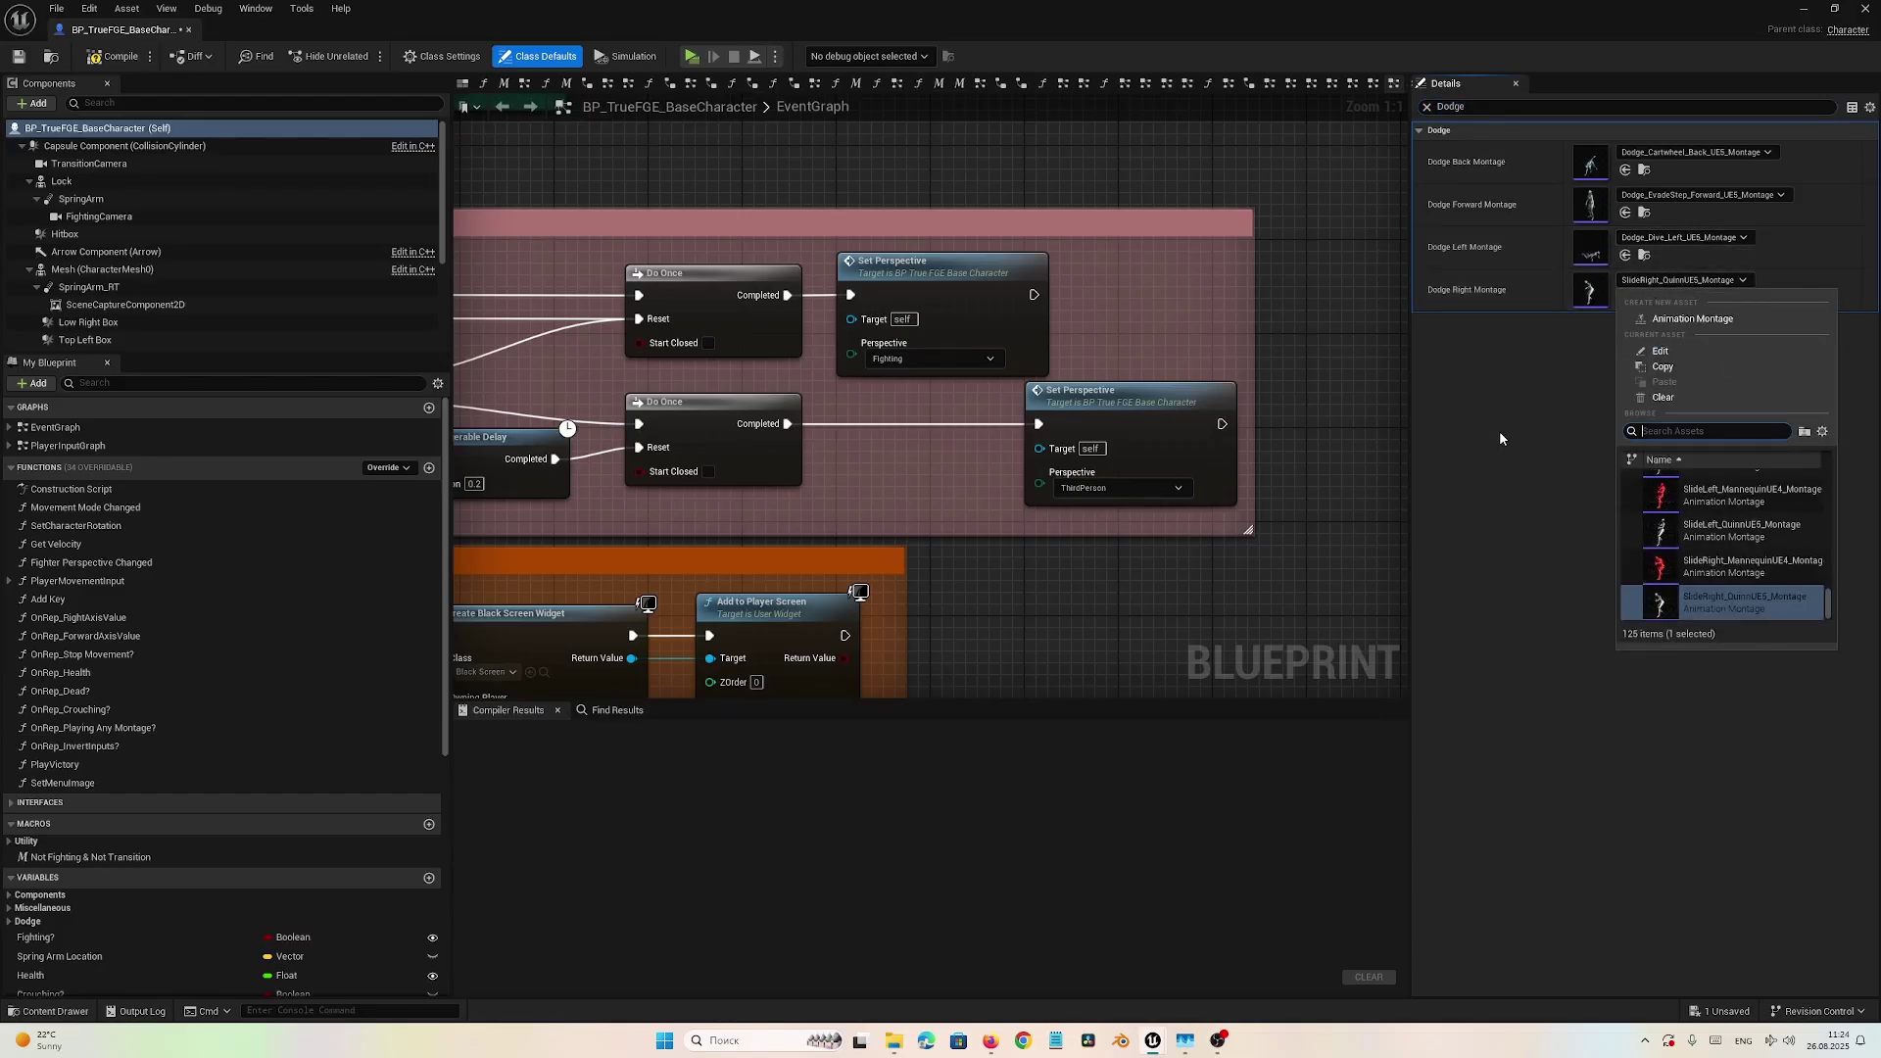
type("dodge cartwheel")
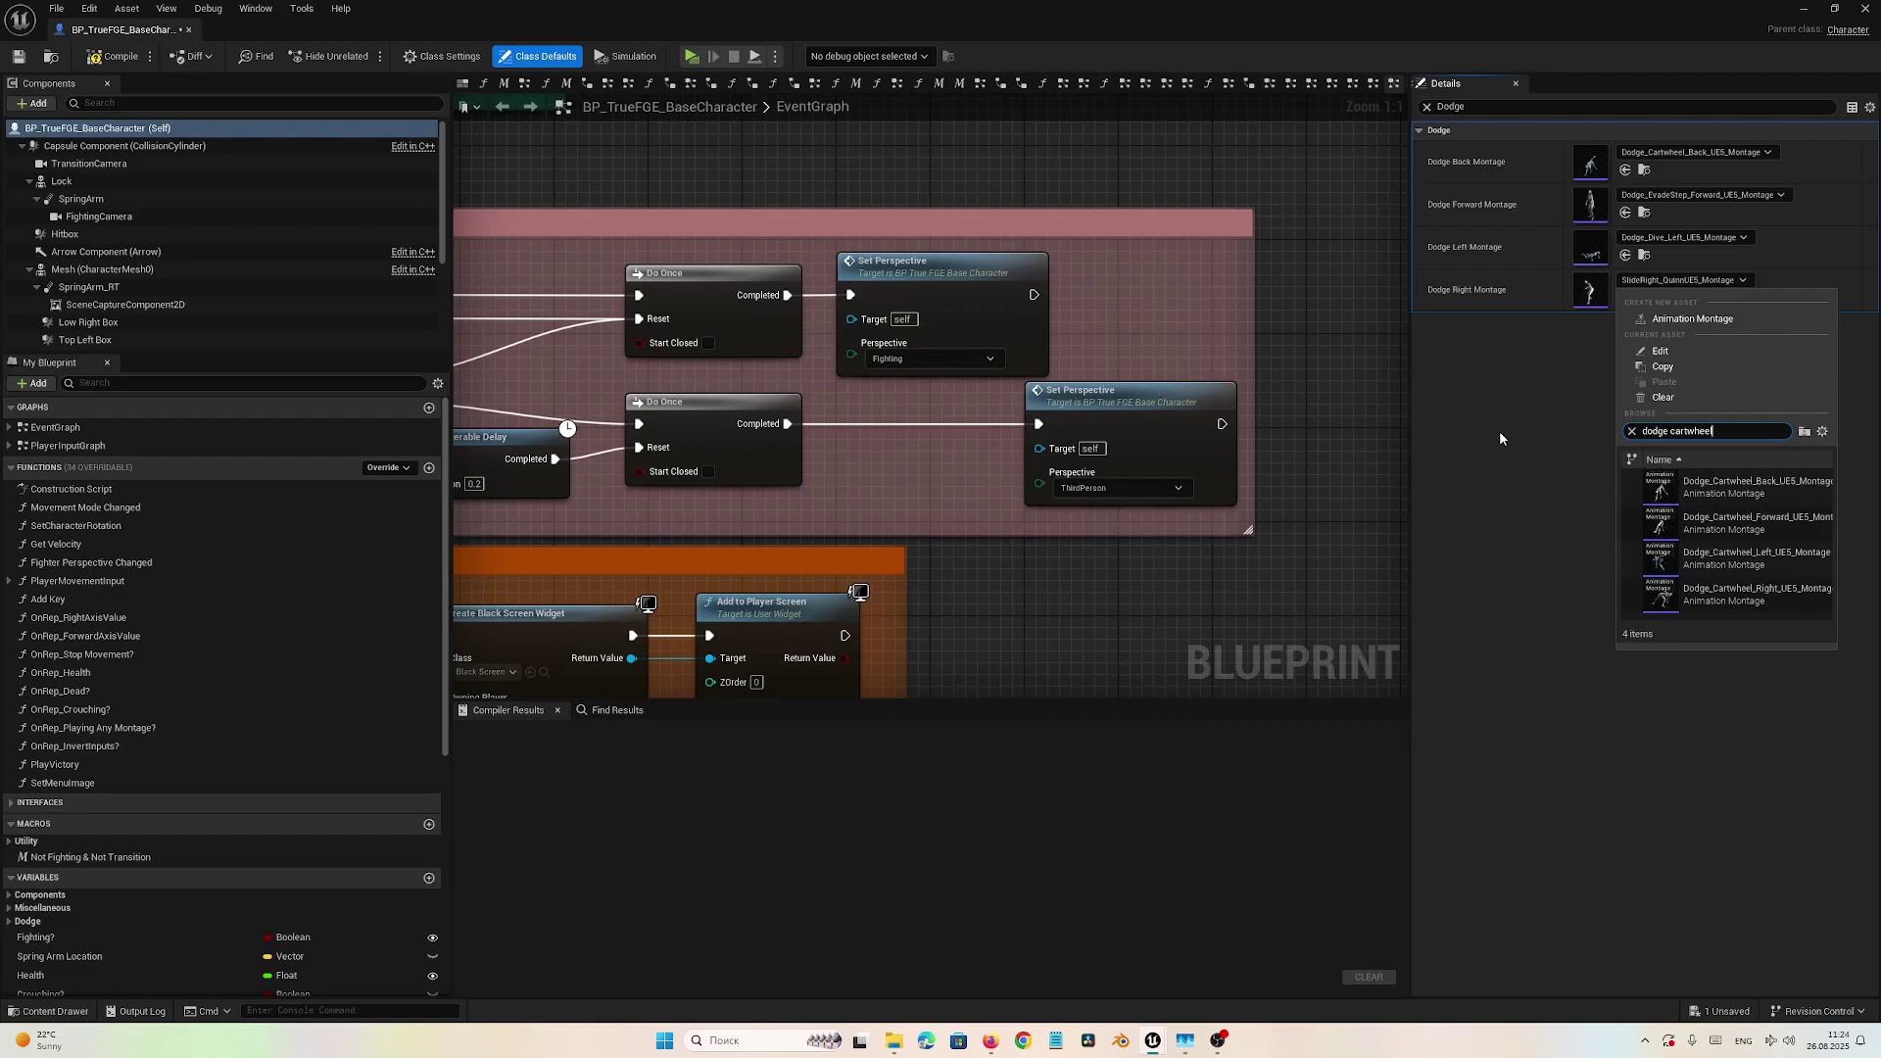
type(" right")
key("Return")
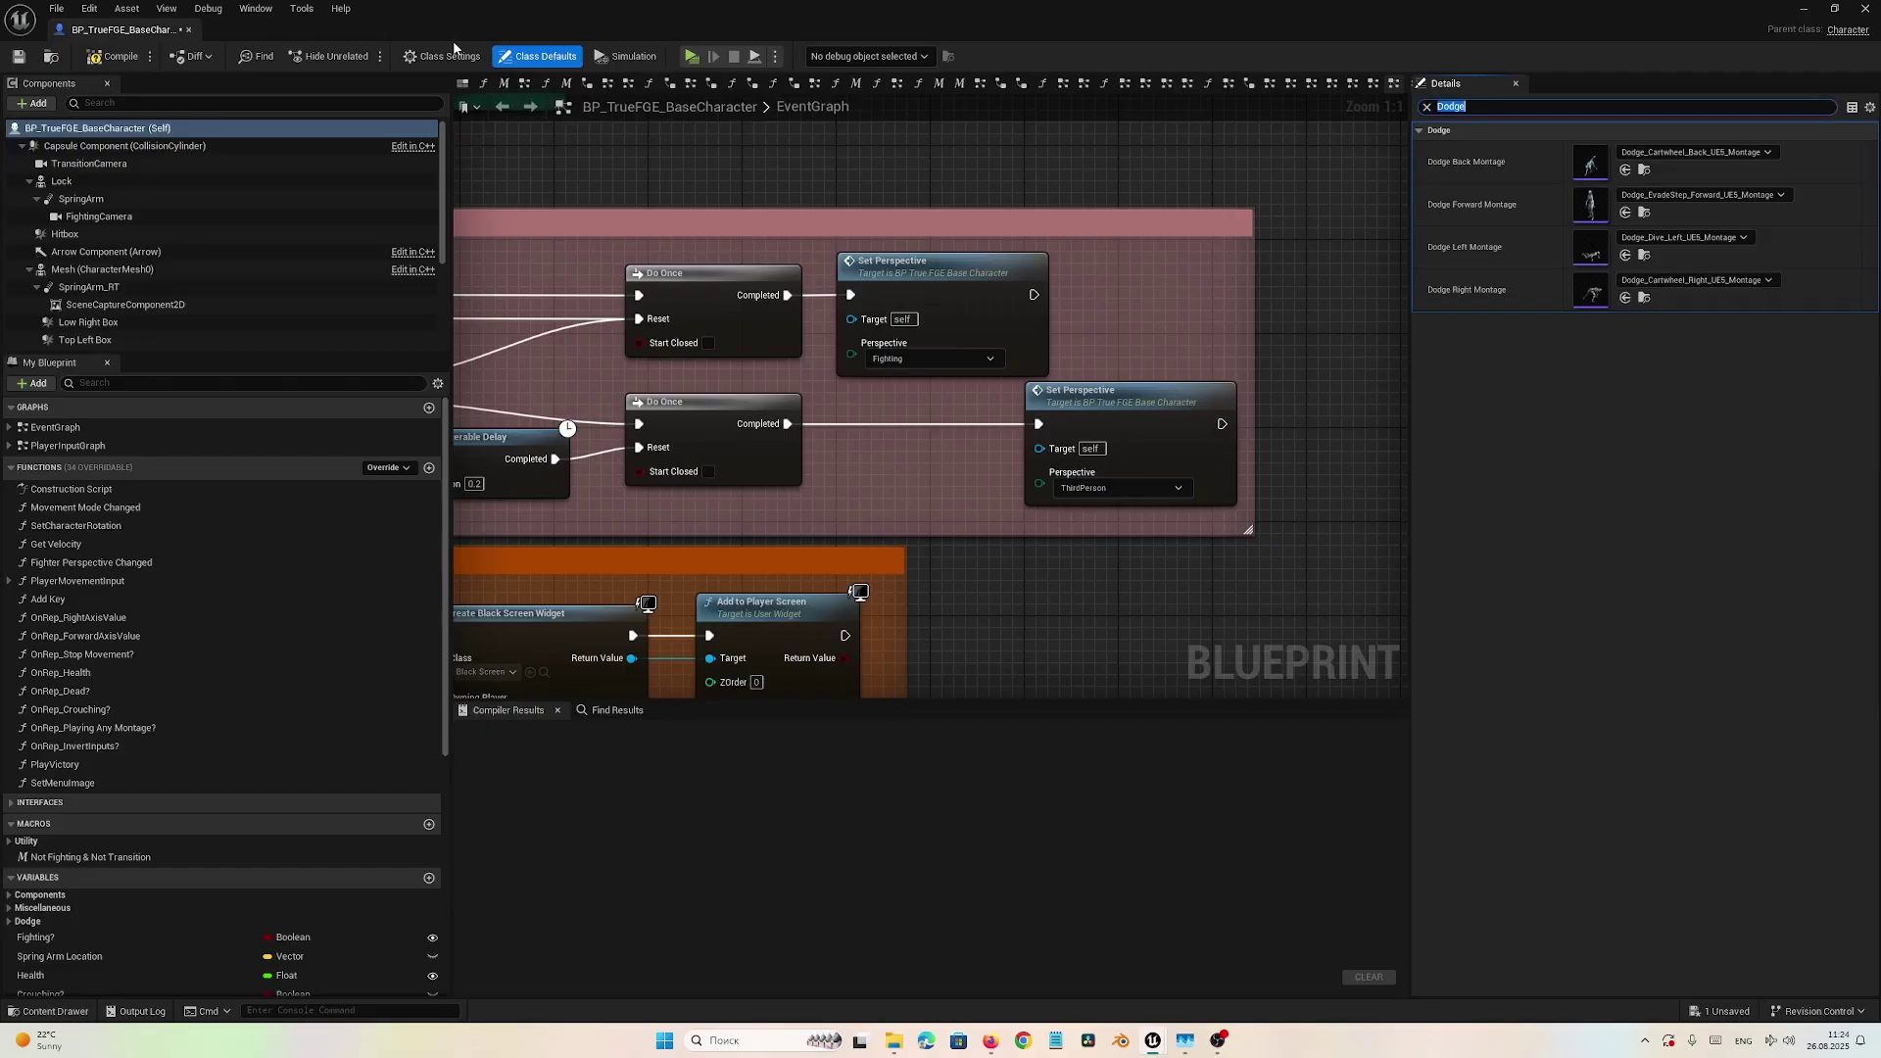
- Compile and save BP_TrueFGE_BaseCharacter, then minimize the blueprint editor
left_click(115, 57)
left_click(20, 58)
left_click(1803, 8)
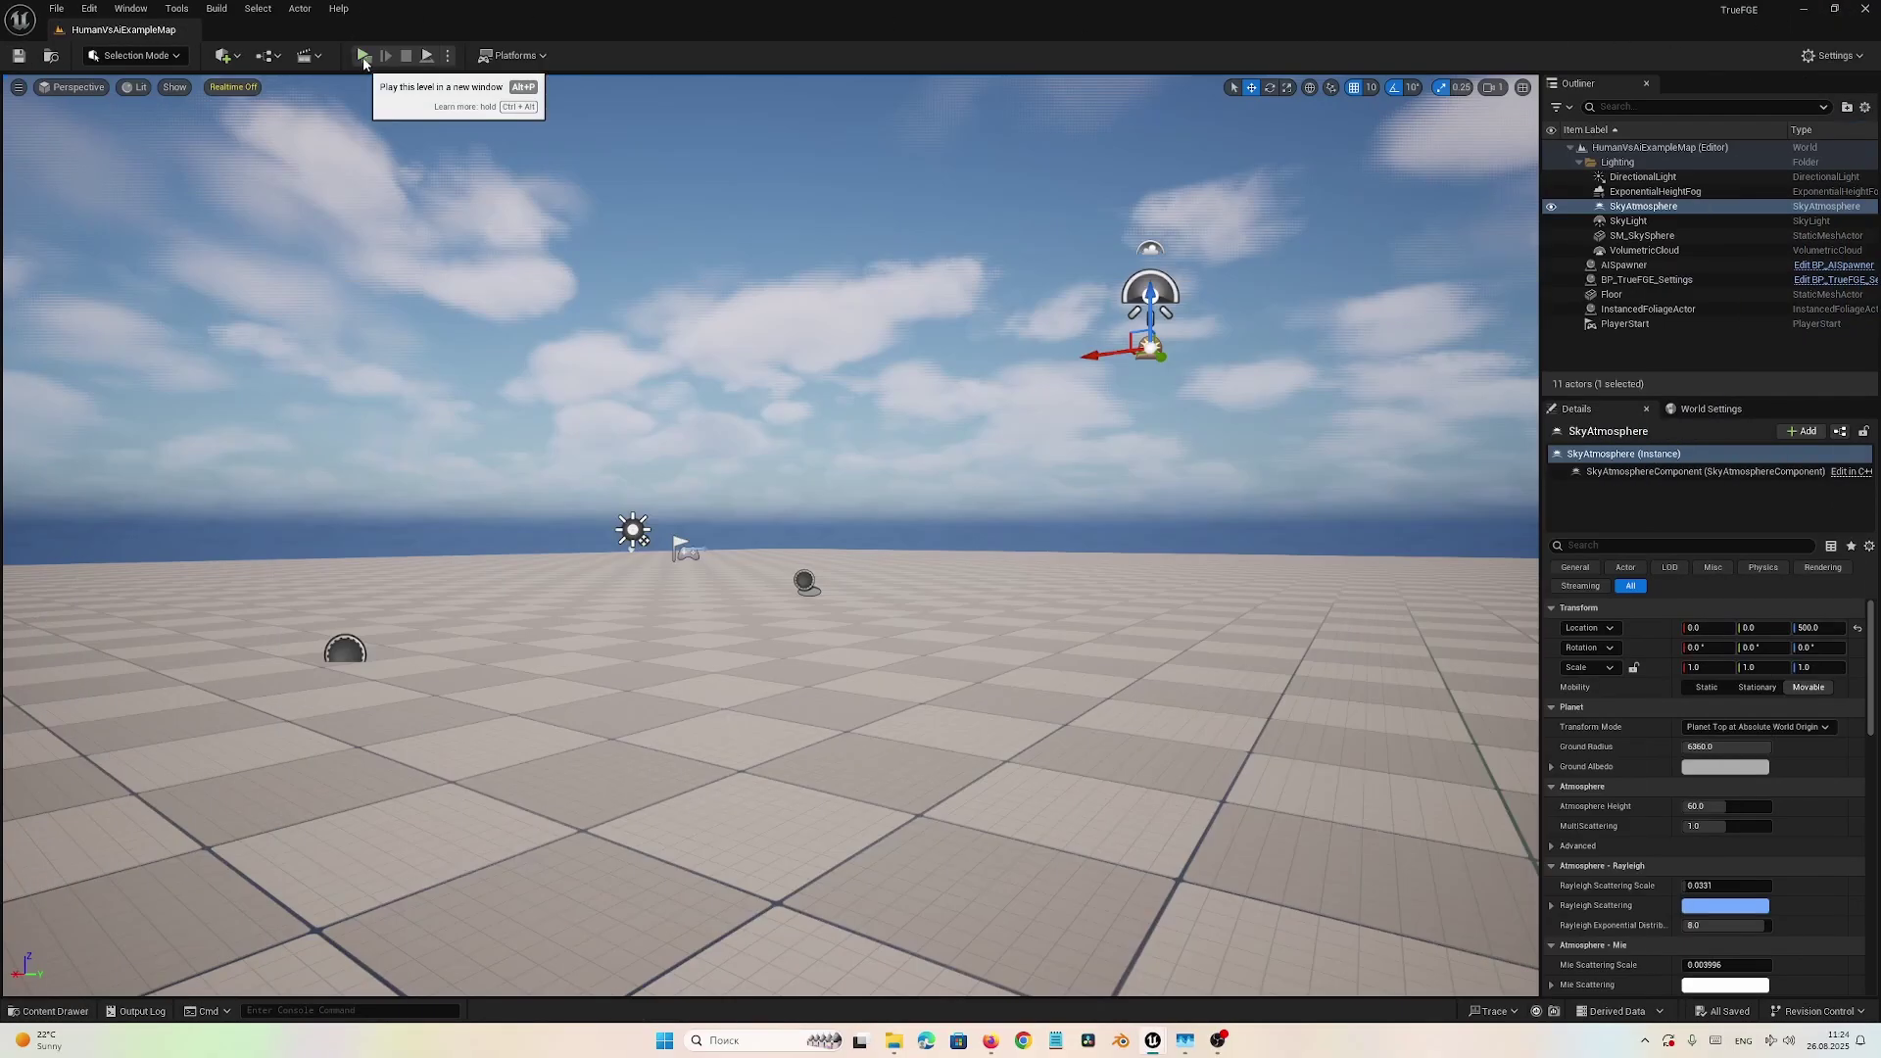
- Play the level and try Quinn's new dodges against Yellow Spider using A, W, S, D and J
left_click(363, 62)
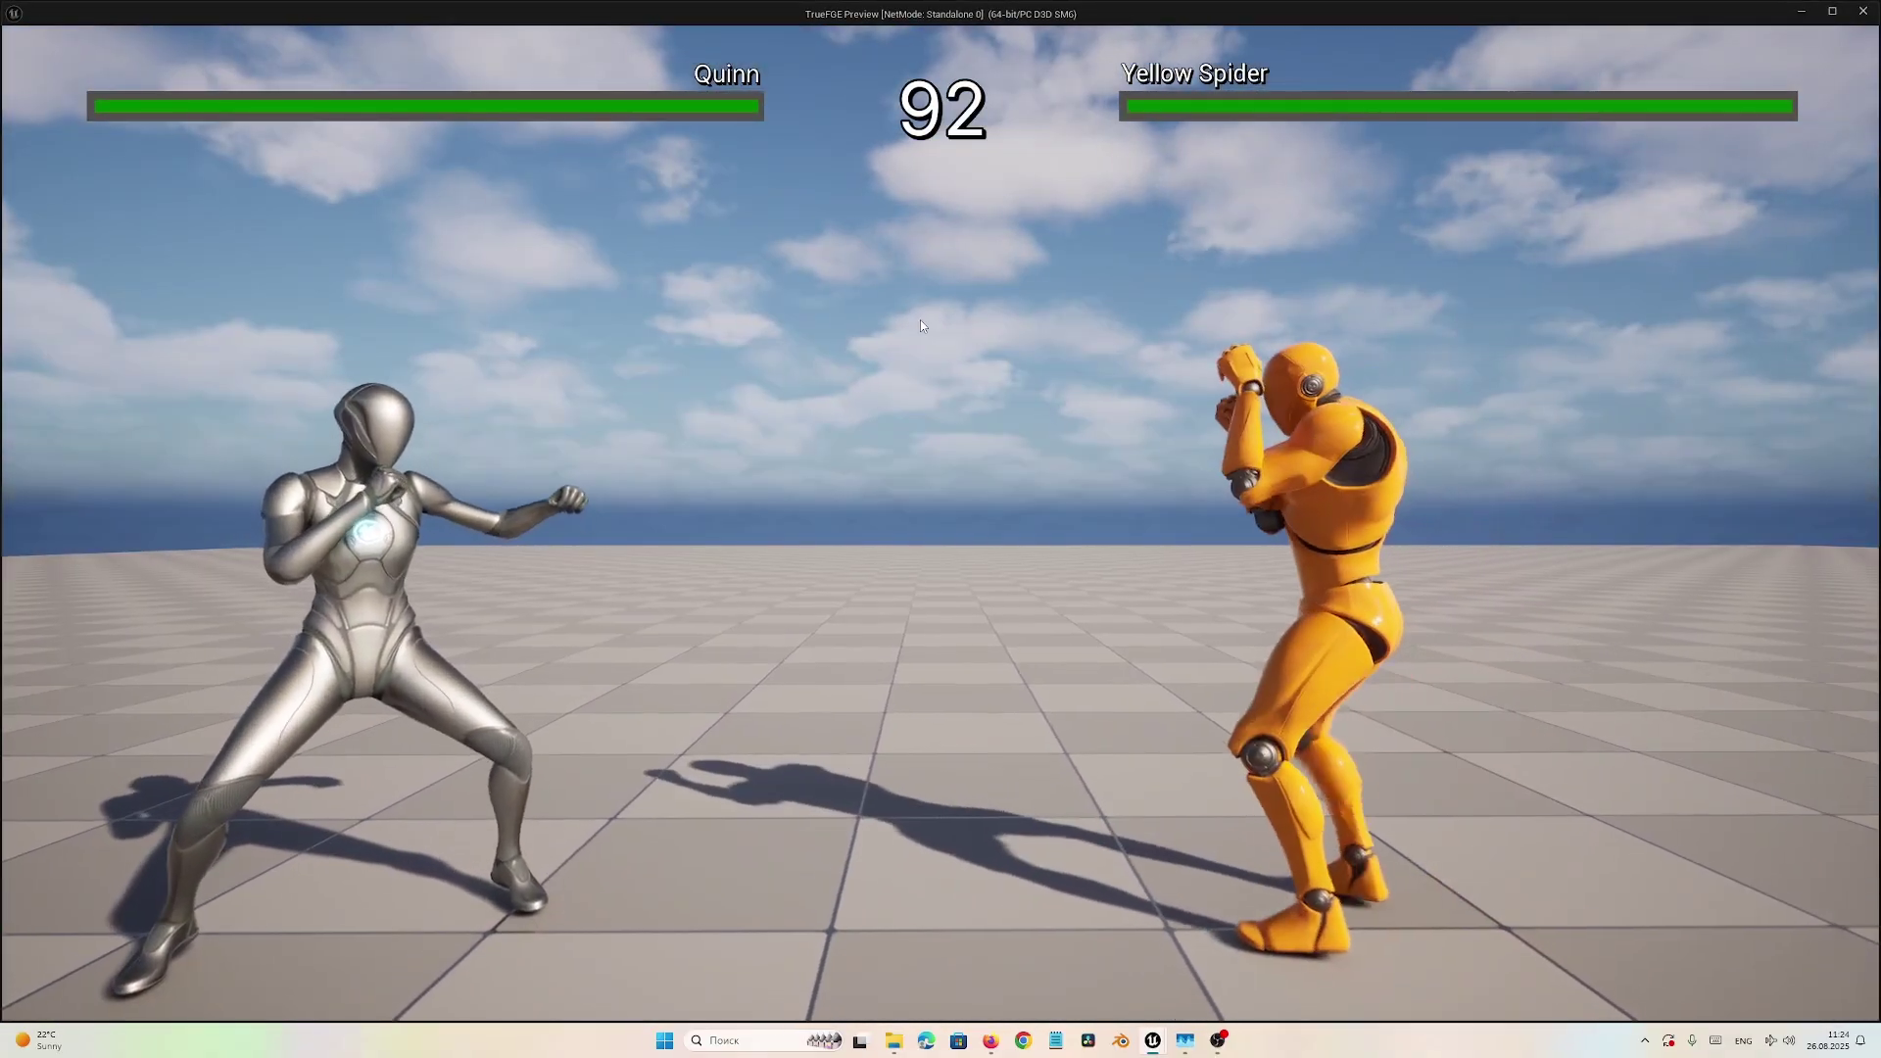
left_click(920, 326)
key("a")
key("a")
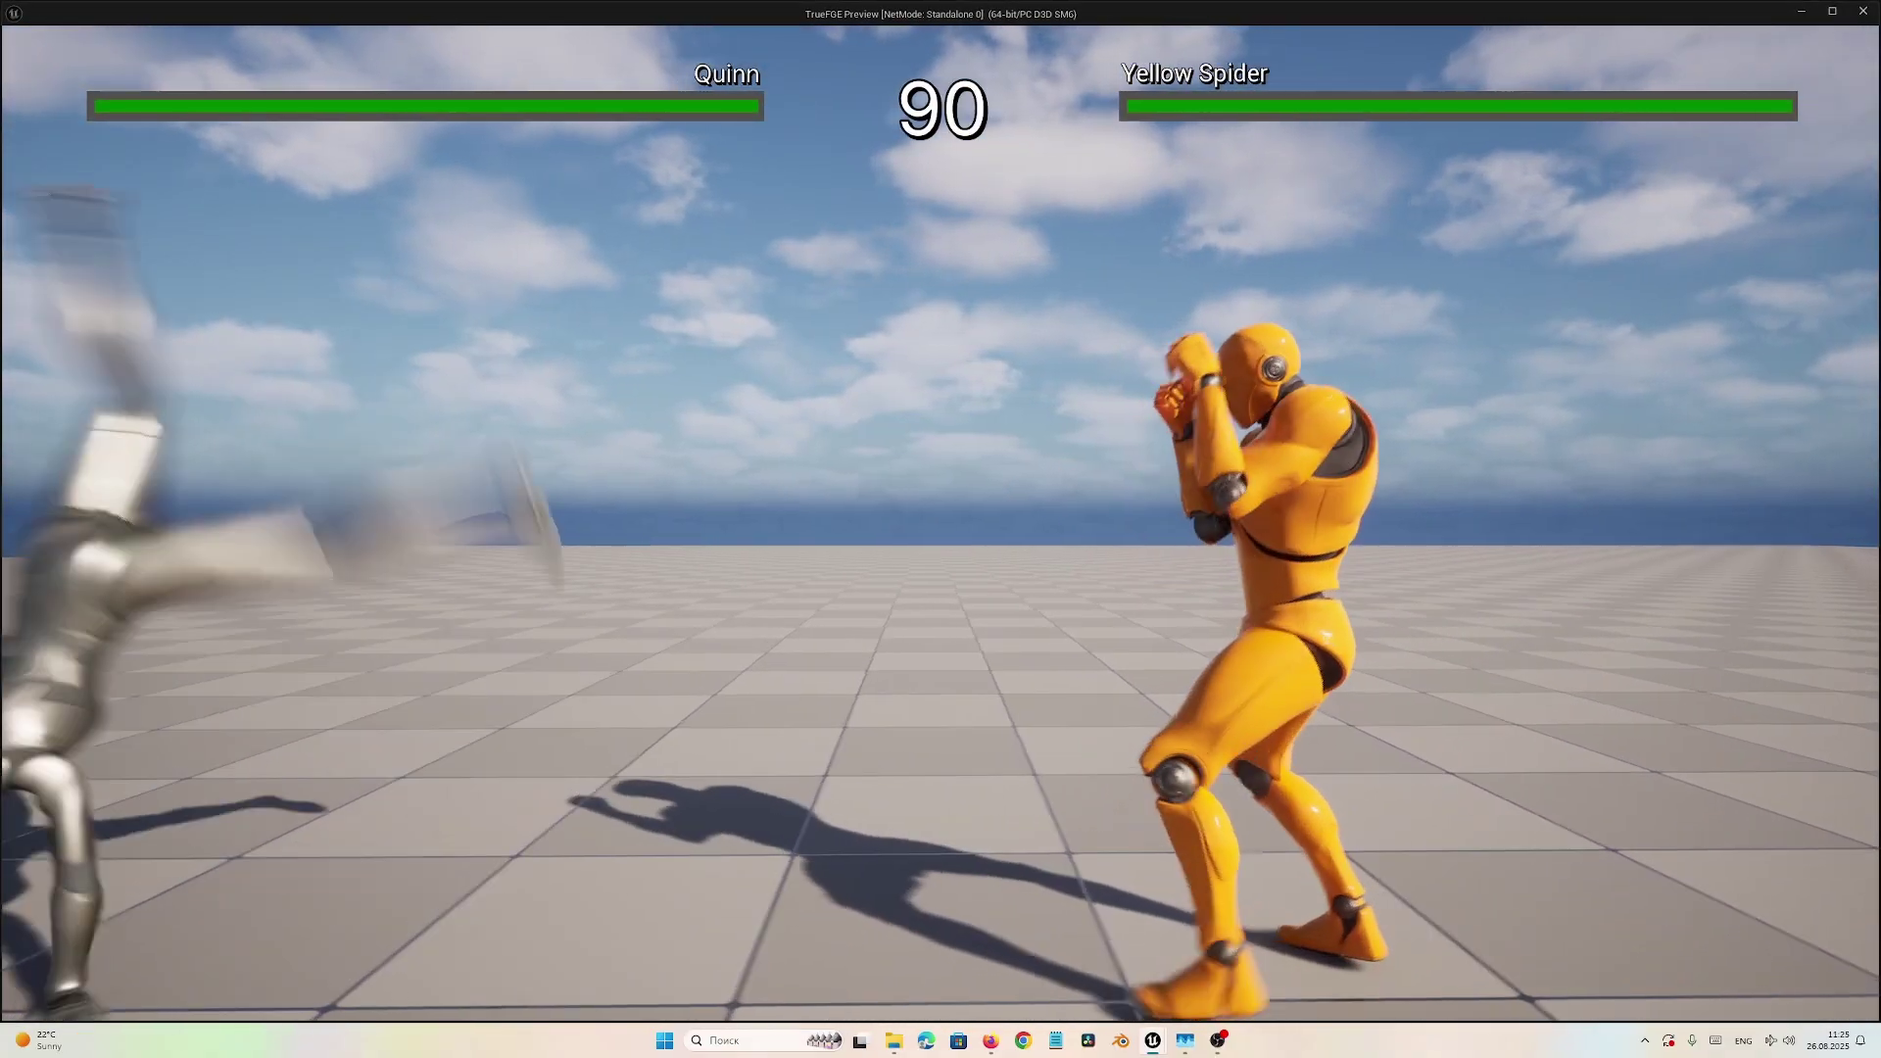
key("w")
key("w")
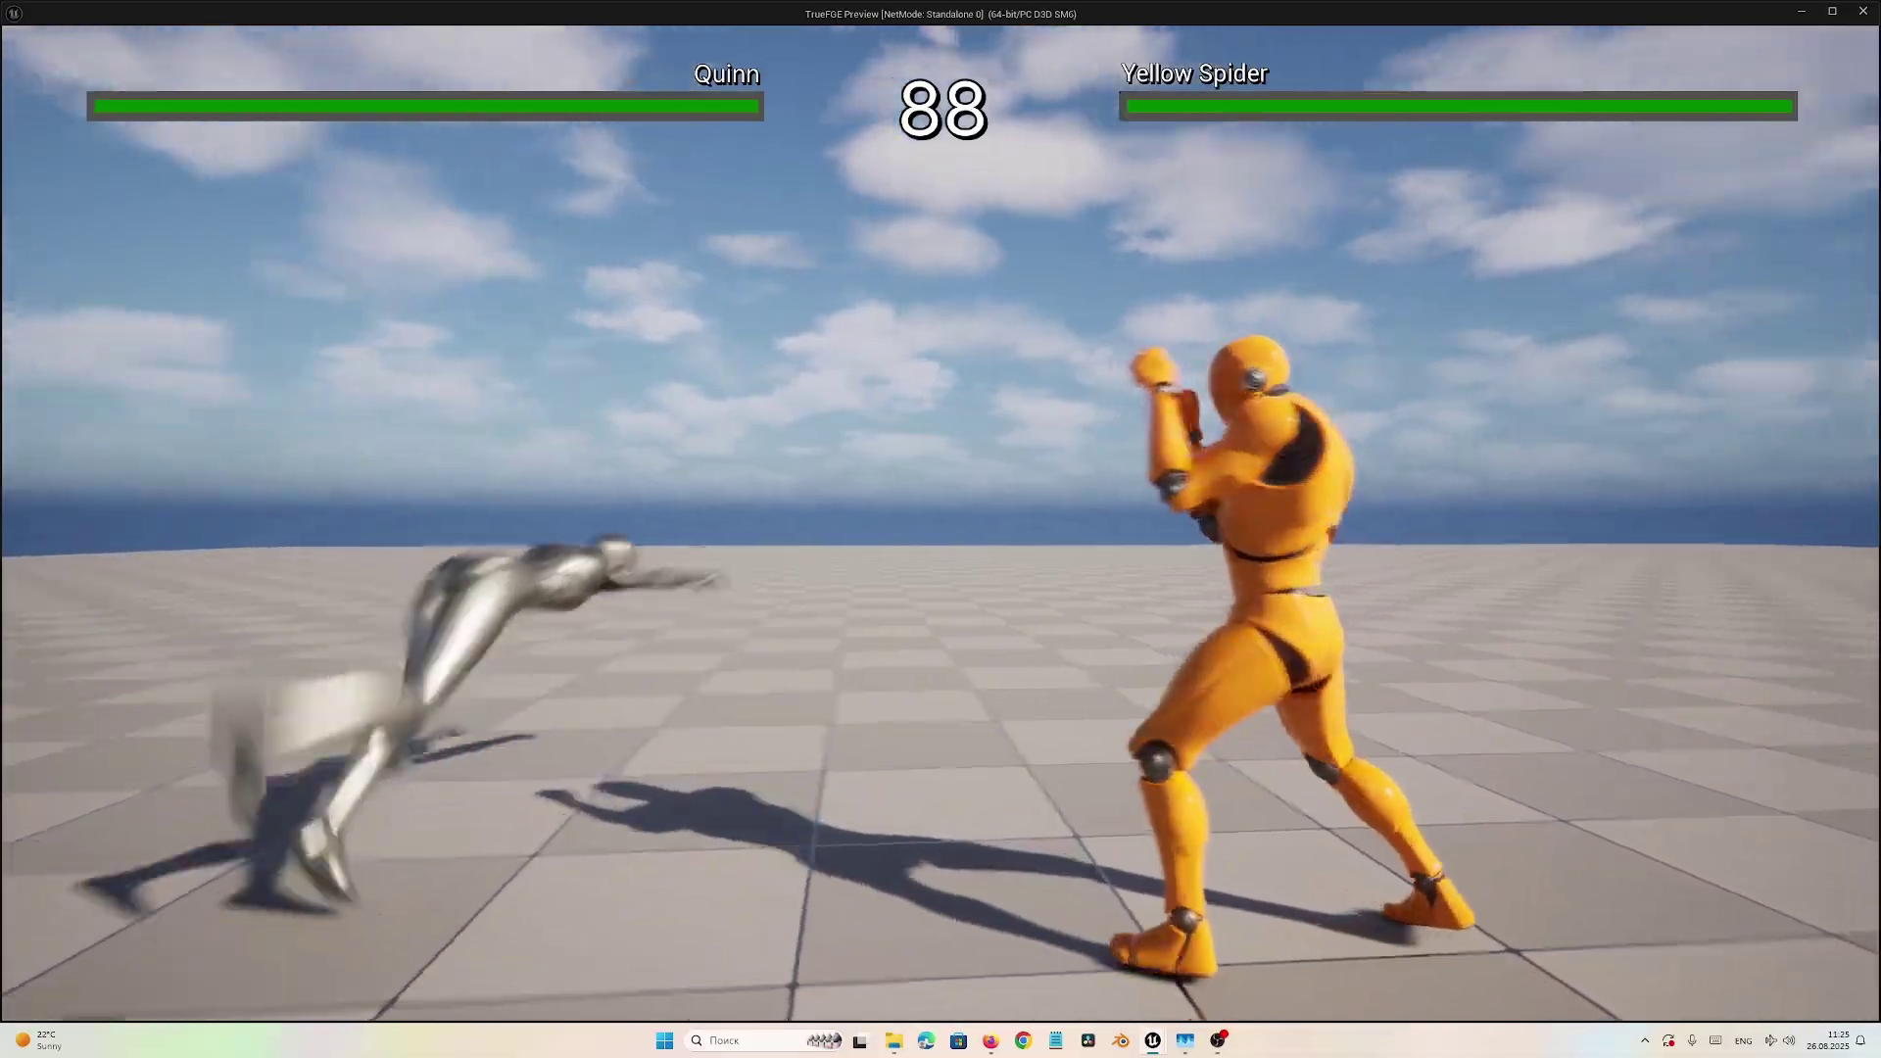
key("s")
key("s")
key("d")
key("d")
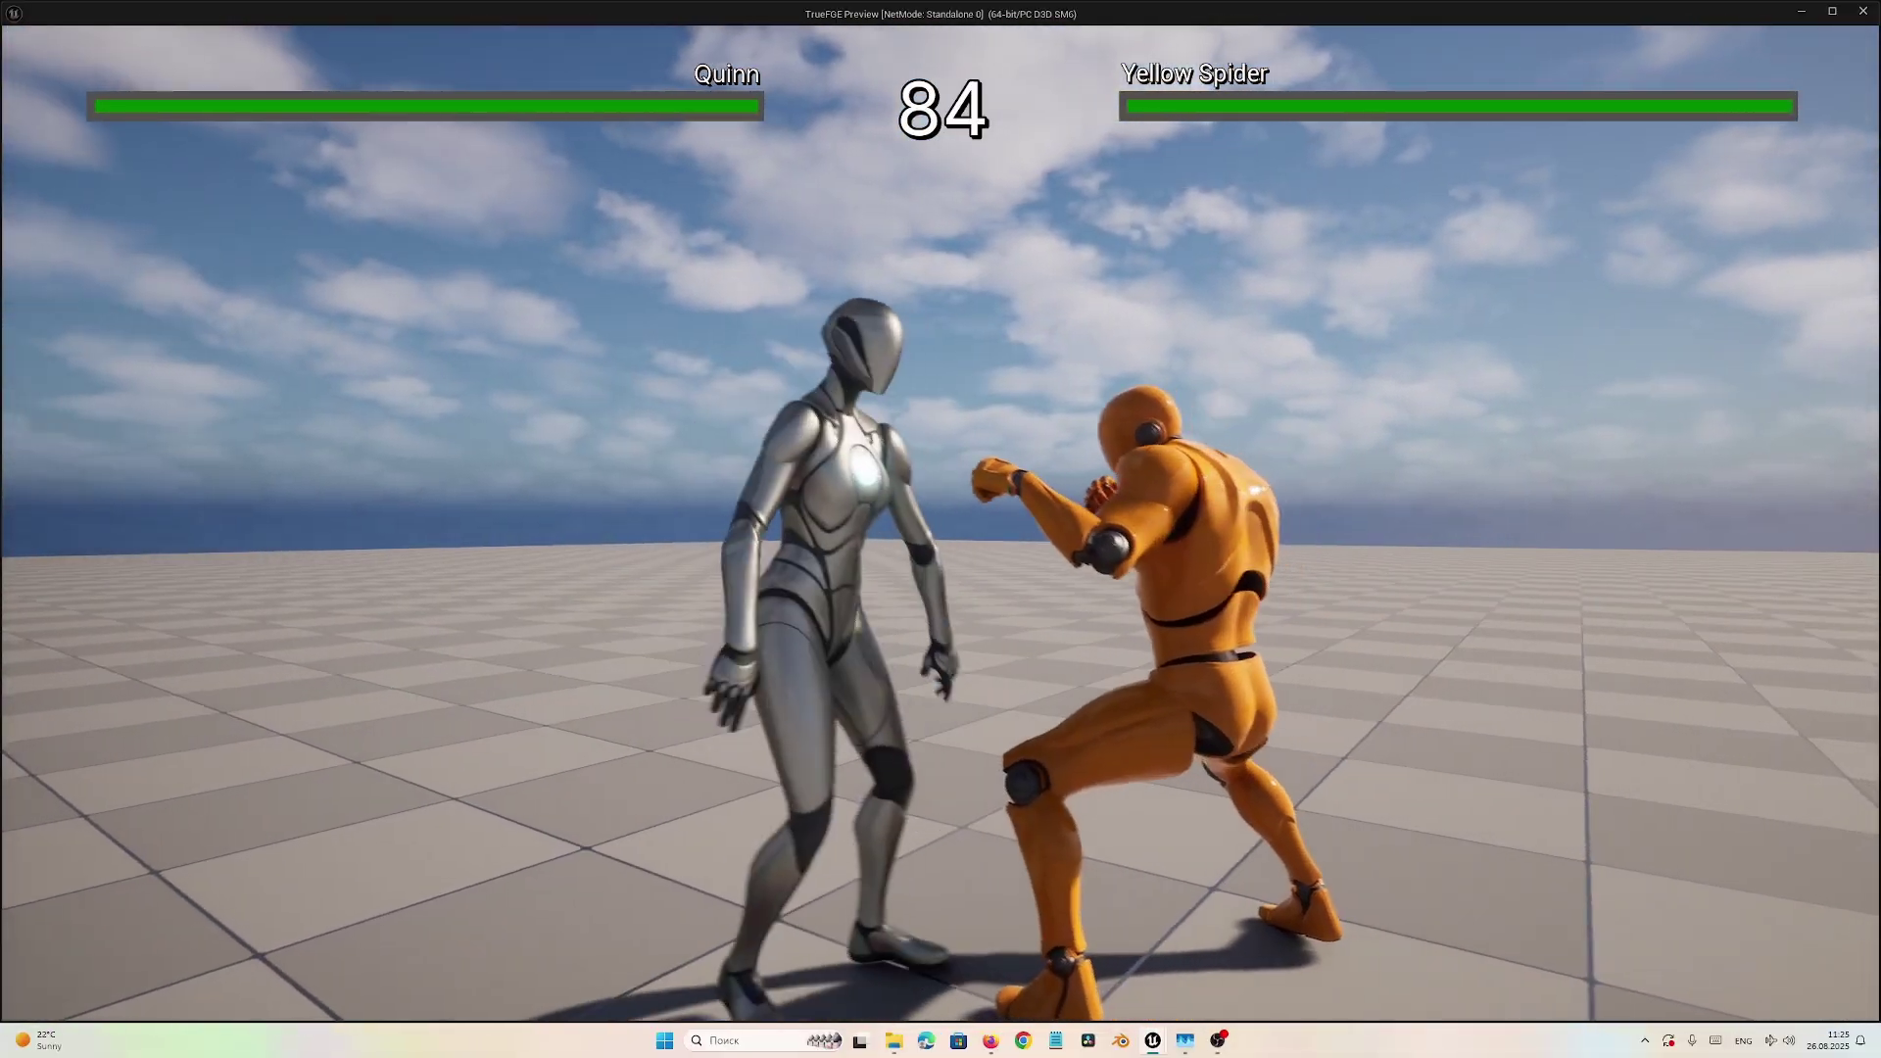
key("a")
key("a")
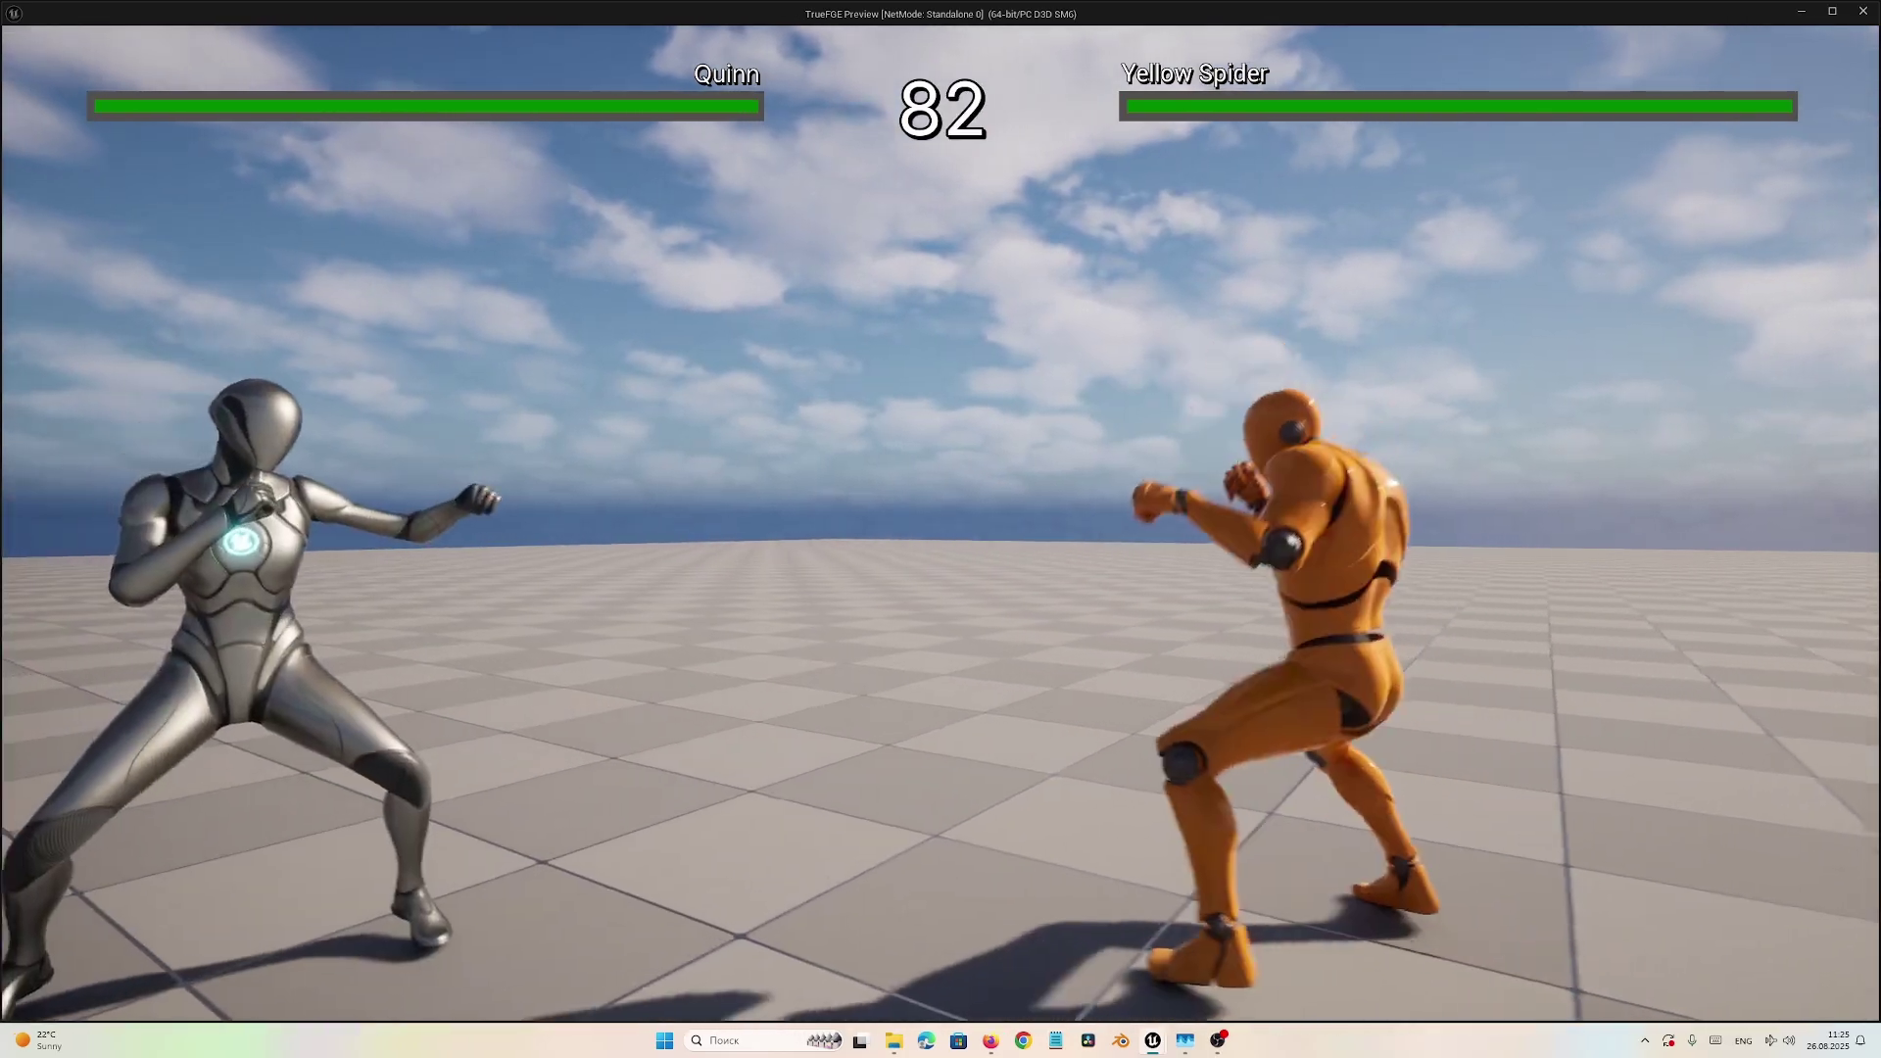
key("d")
key("d")
key("j")
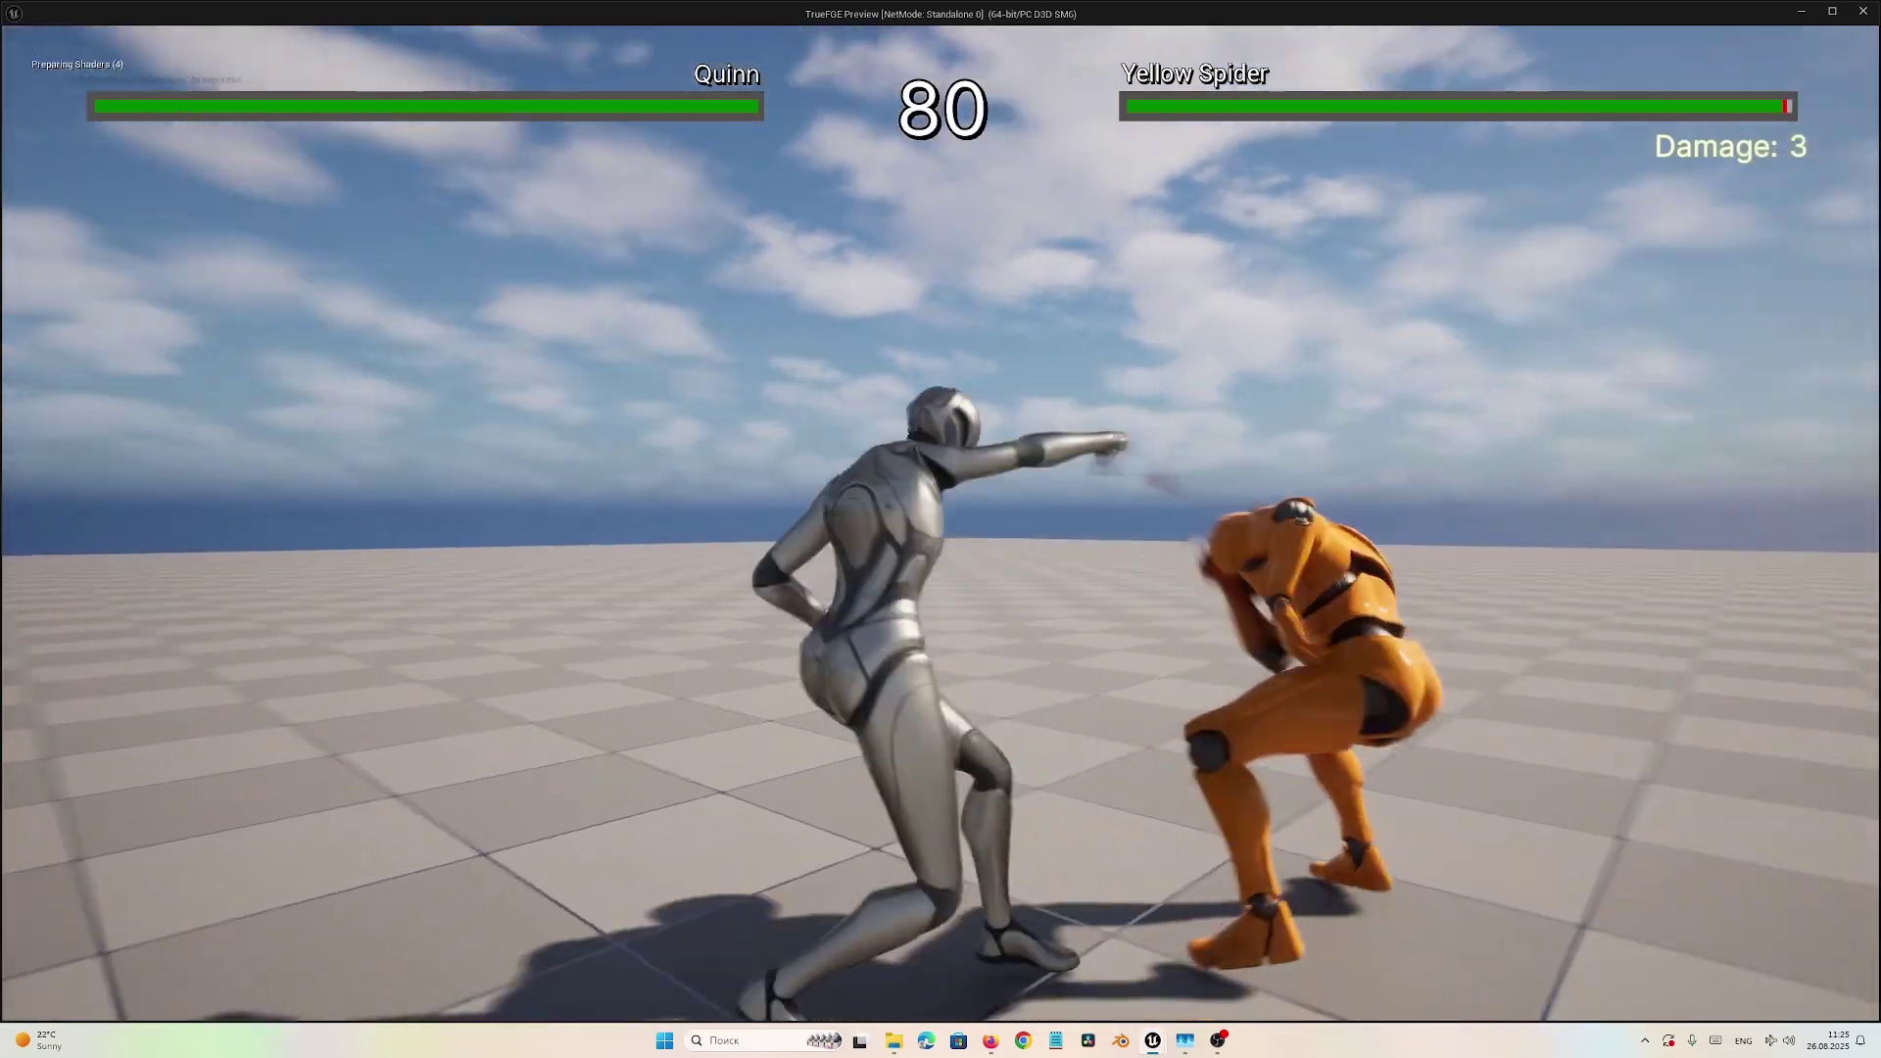
key("w")
key("w")
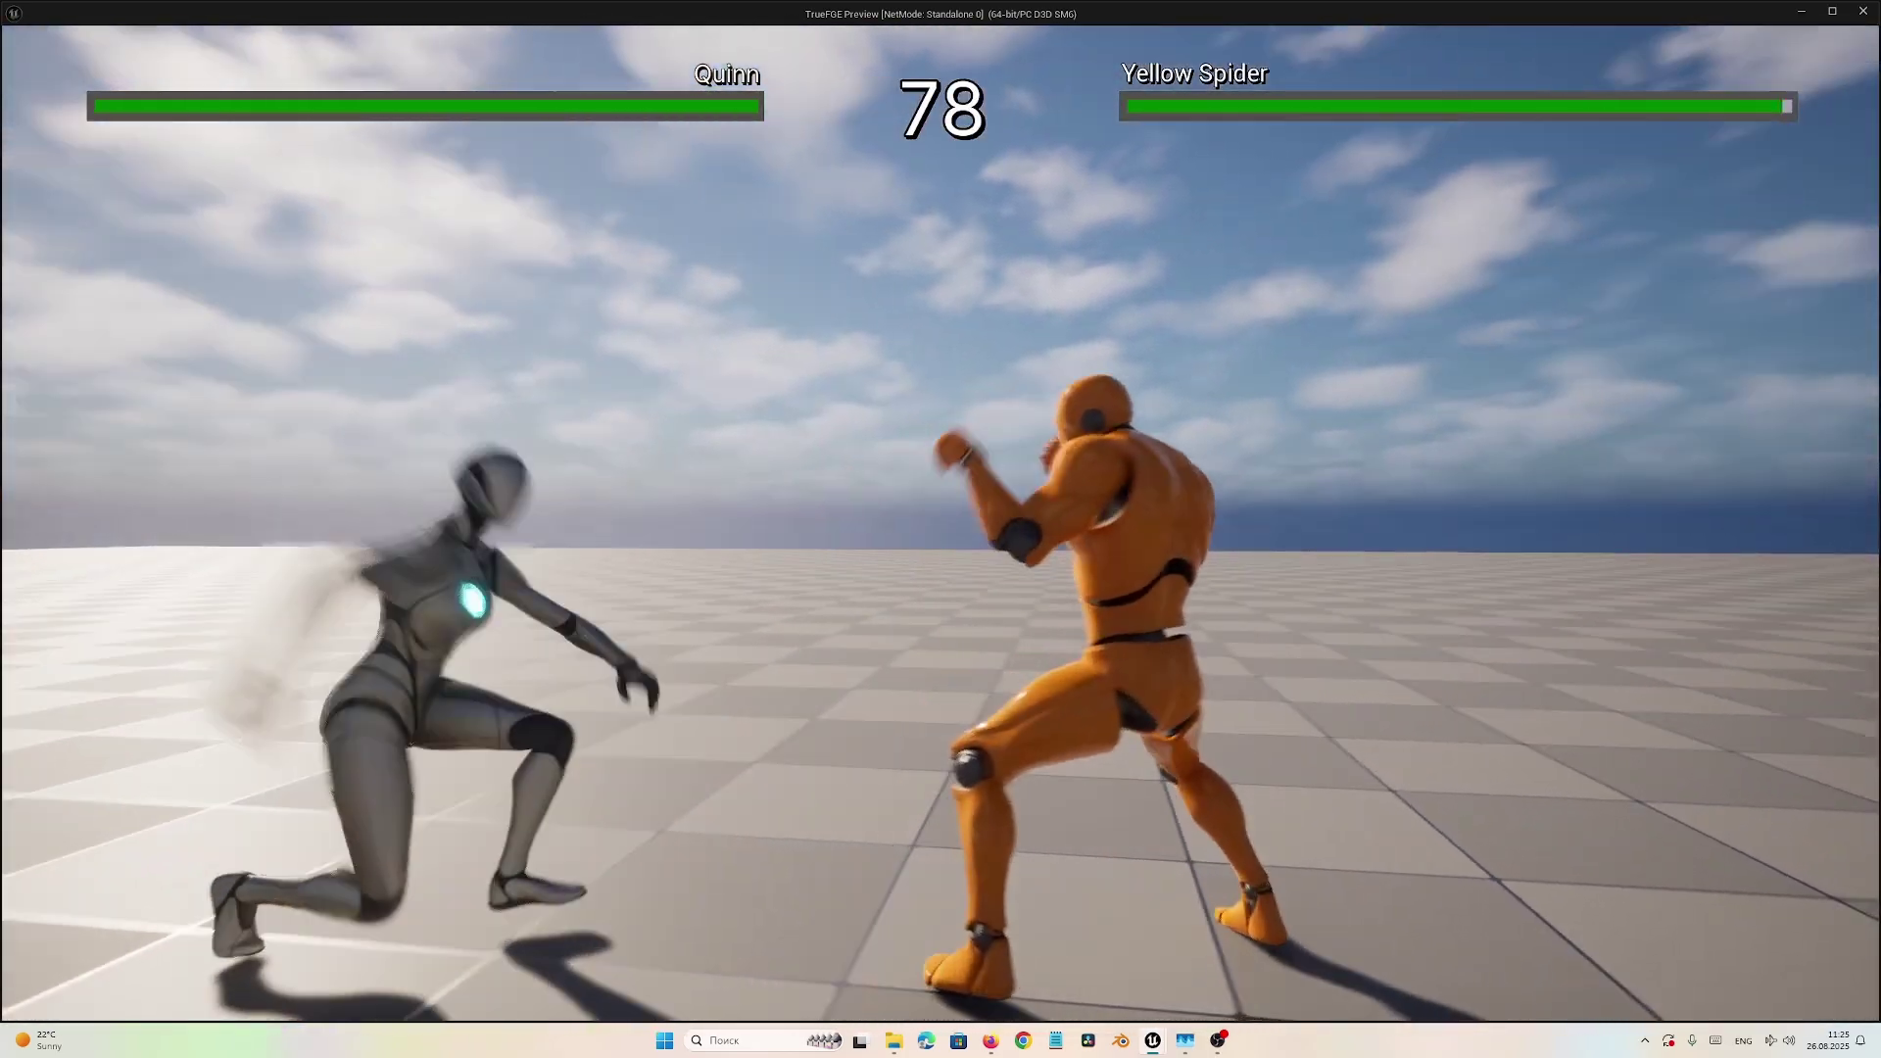
key("s")
key("s")
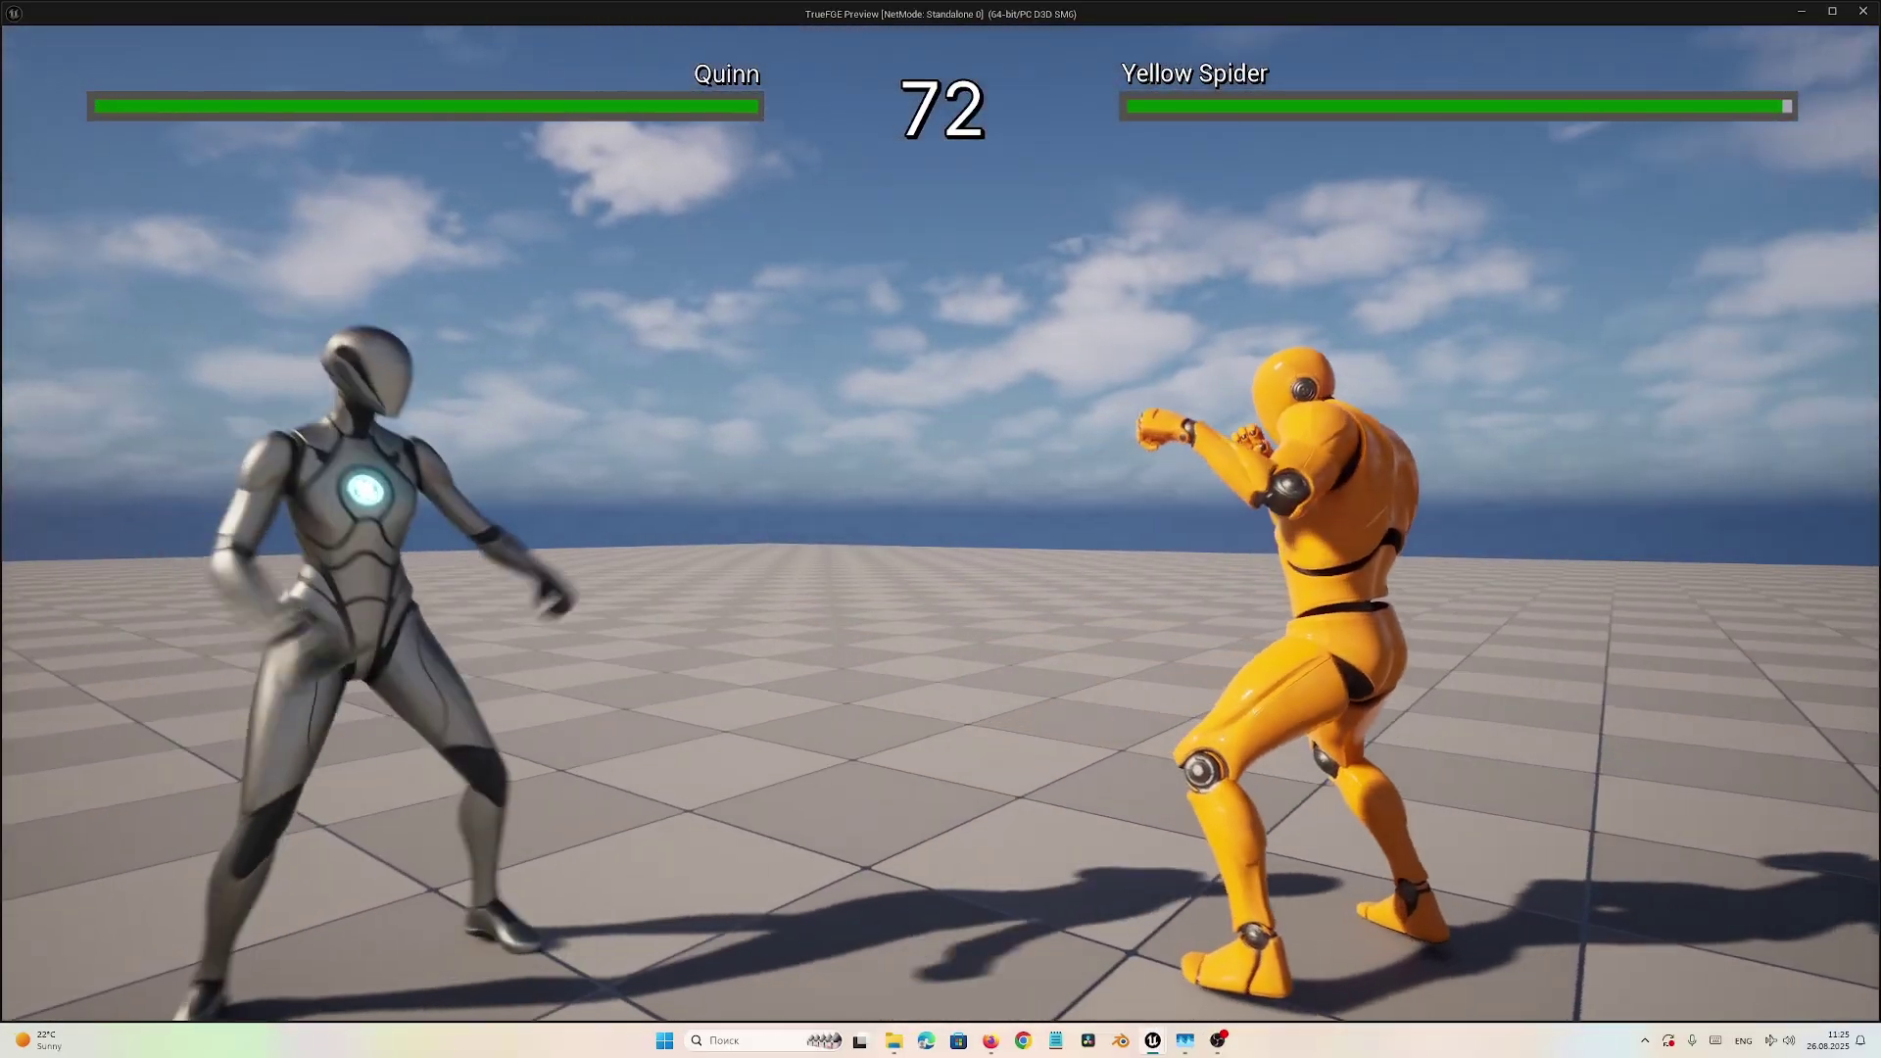
- Try a few more dodges with S, D, A and W, then end the play session
key("s")
key("s")
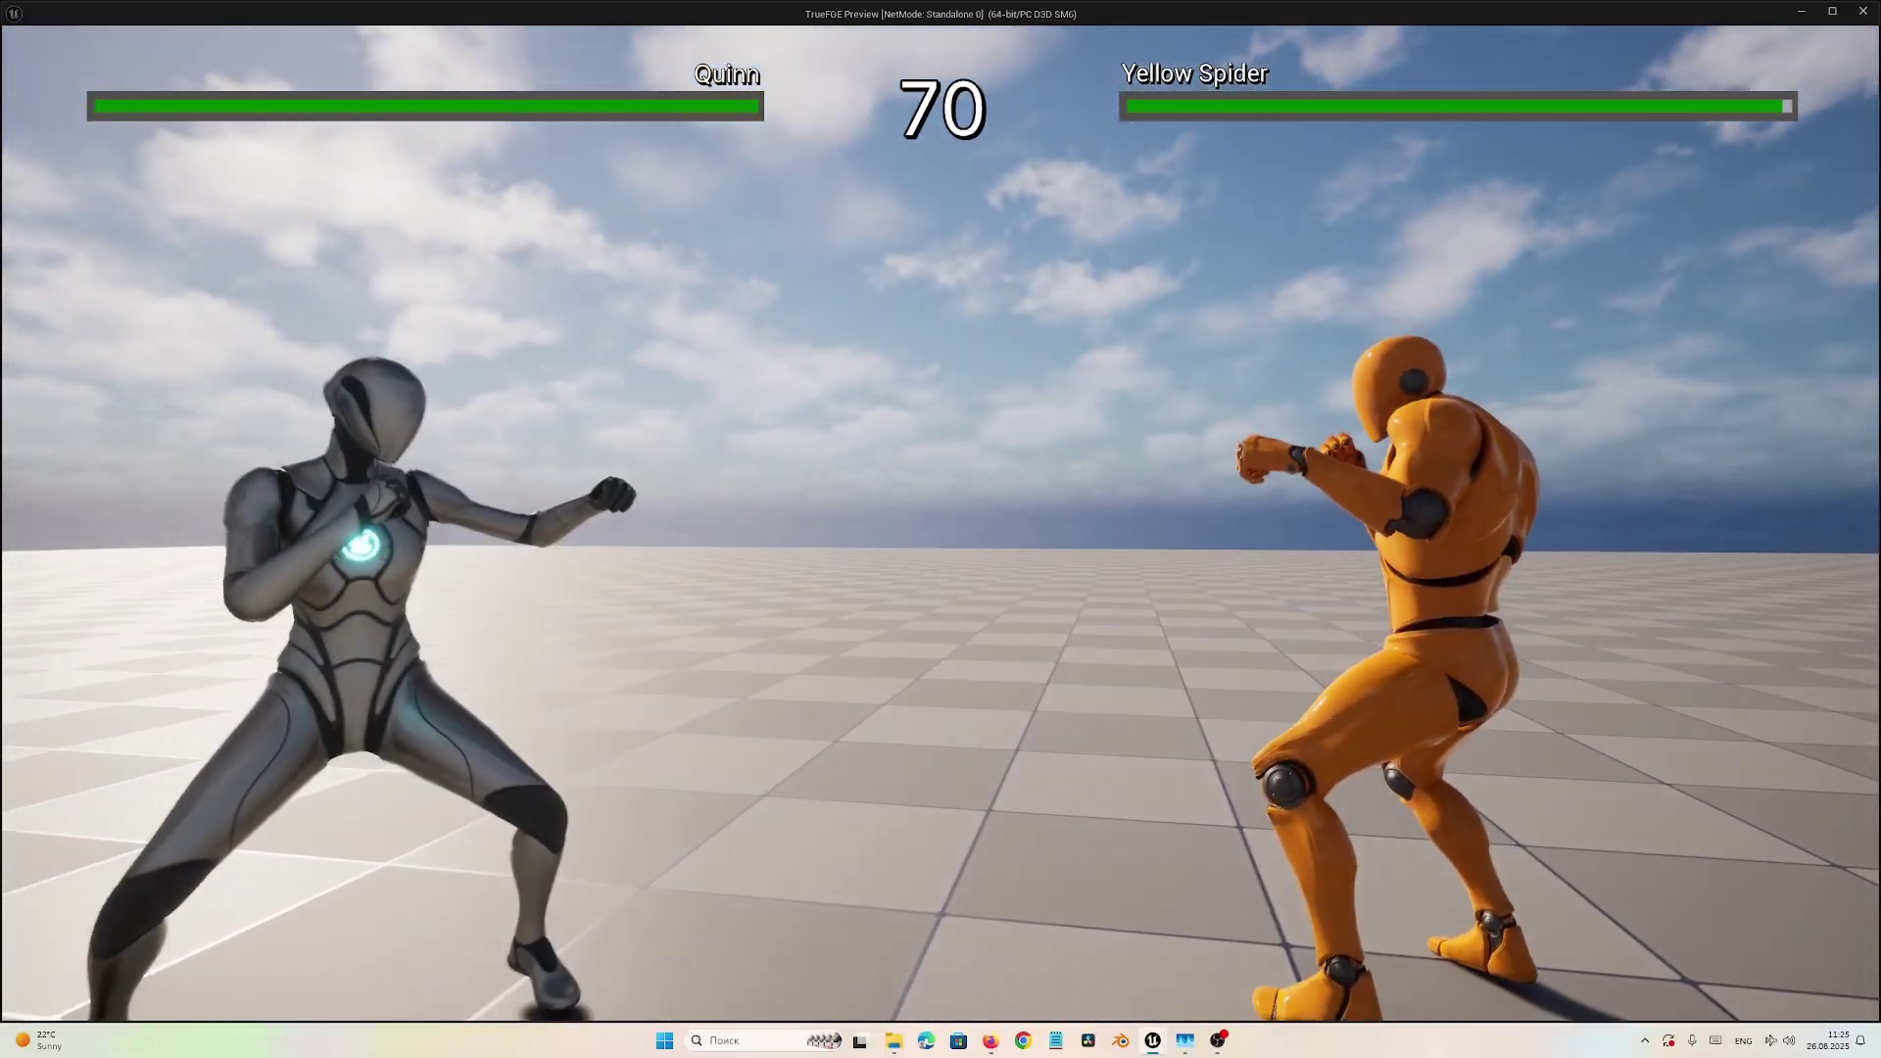
key("d")
key("d")
key("a")
key("a")
key("w")
key("w")
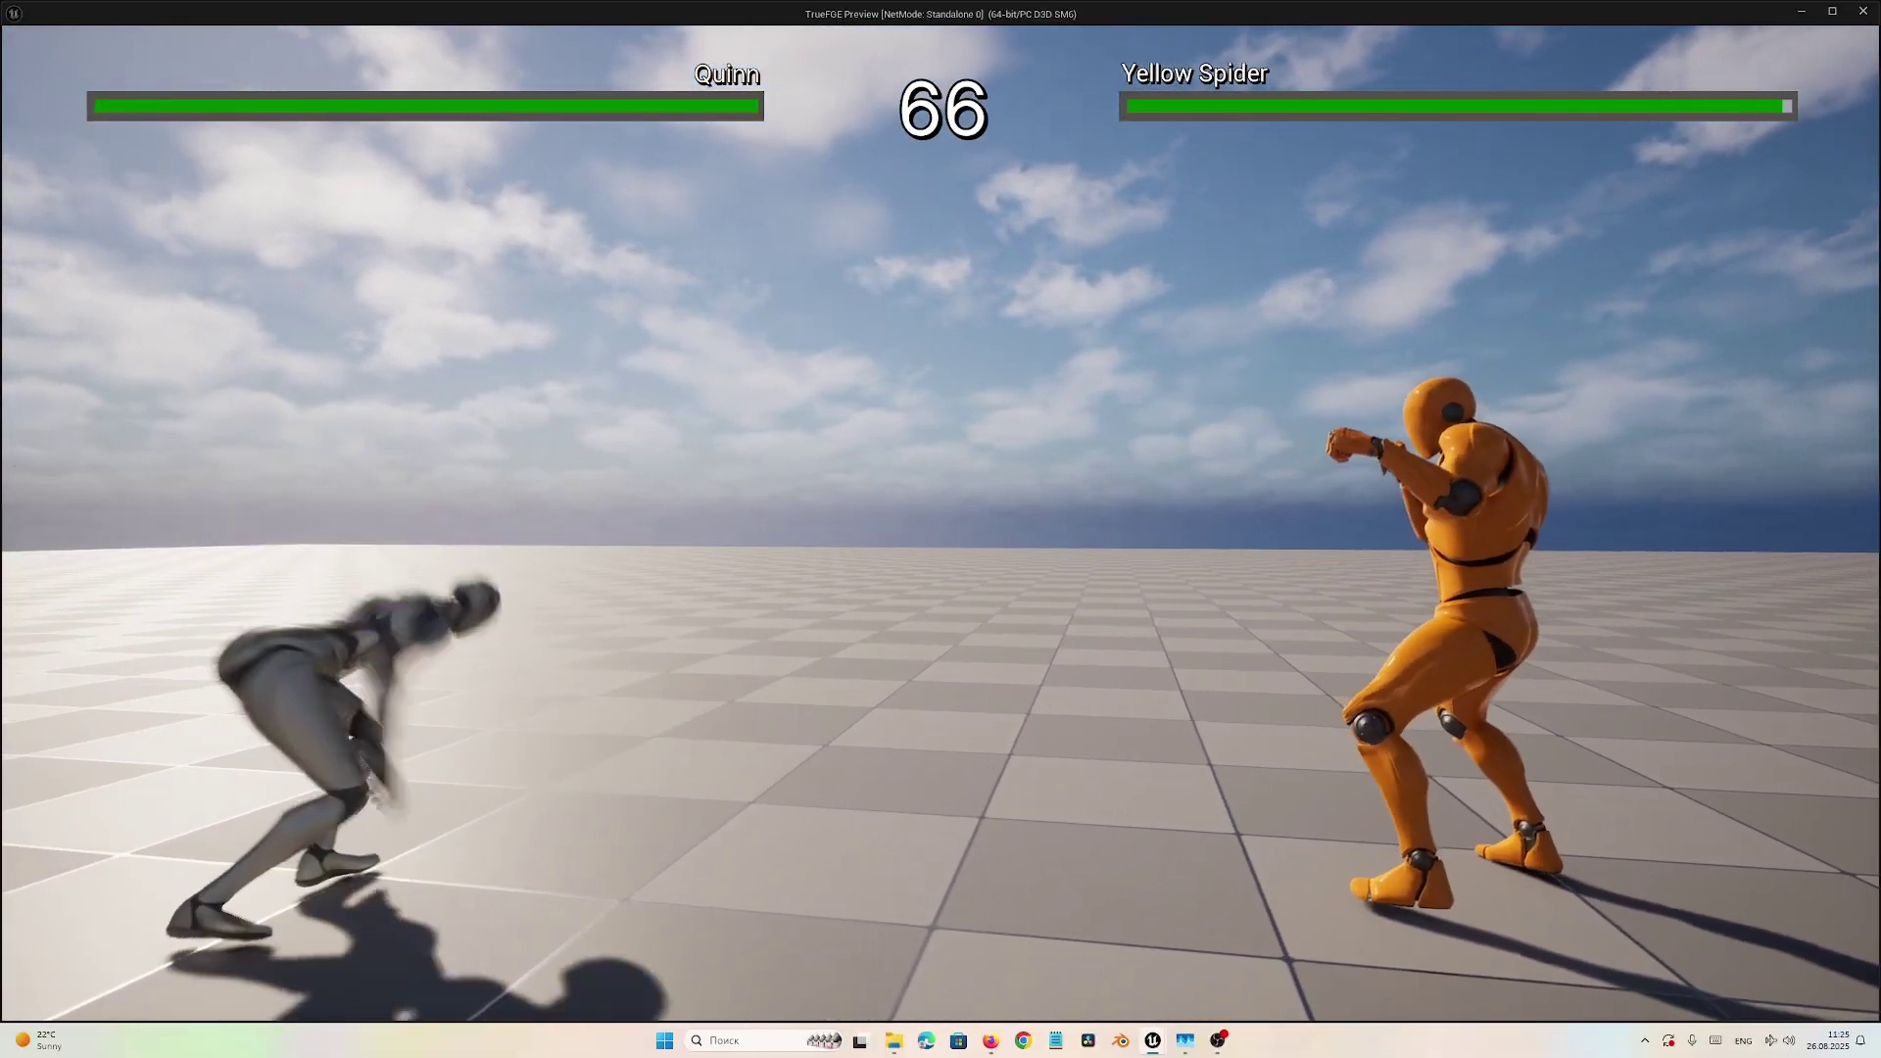
key("Escape")
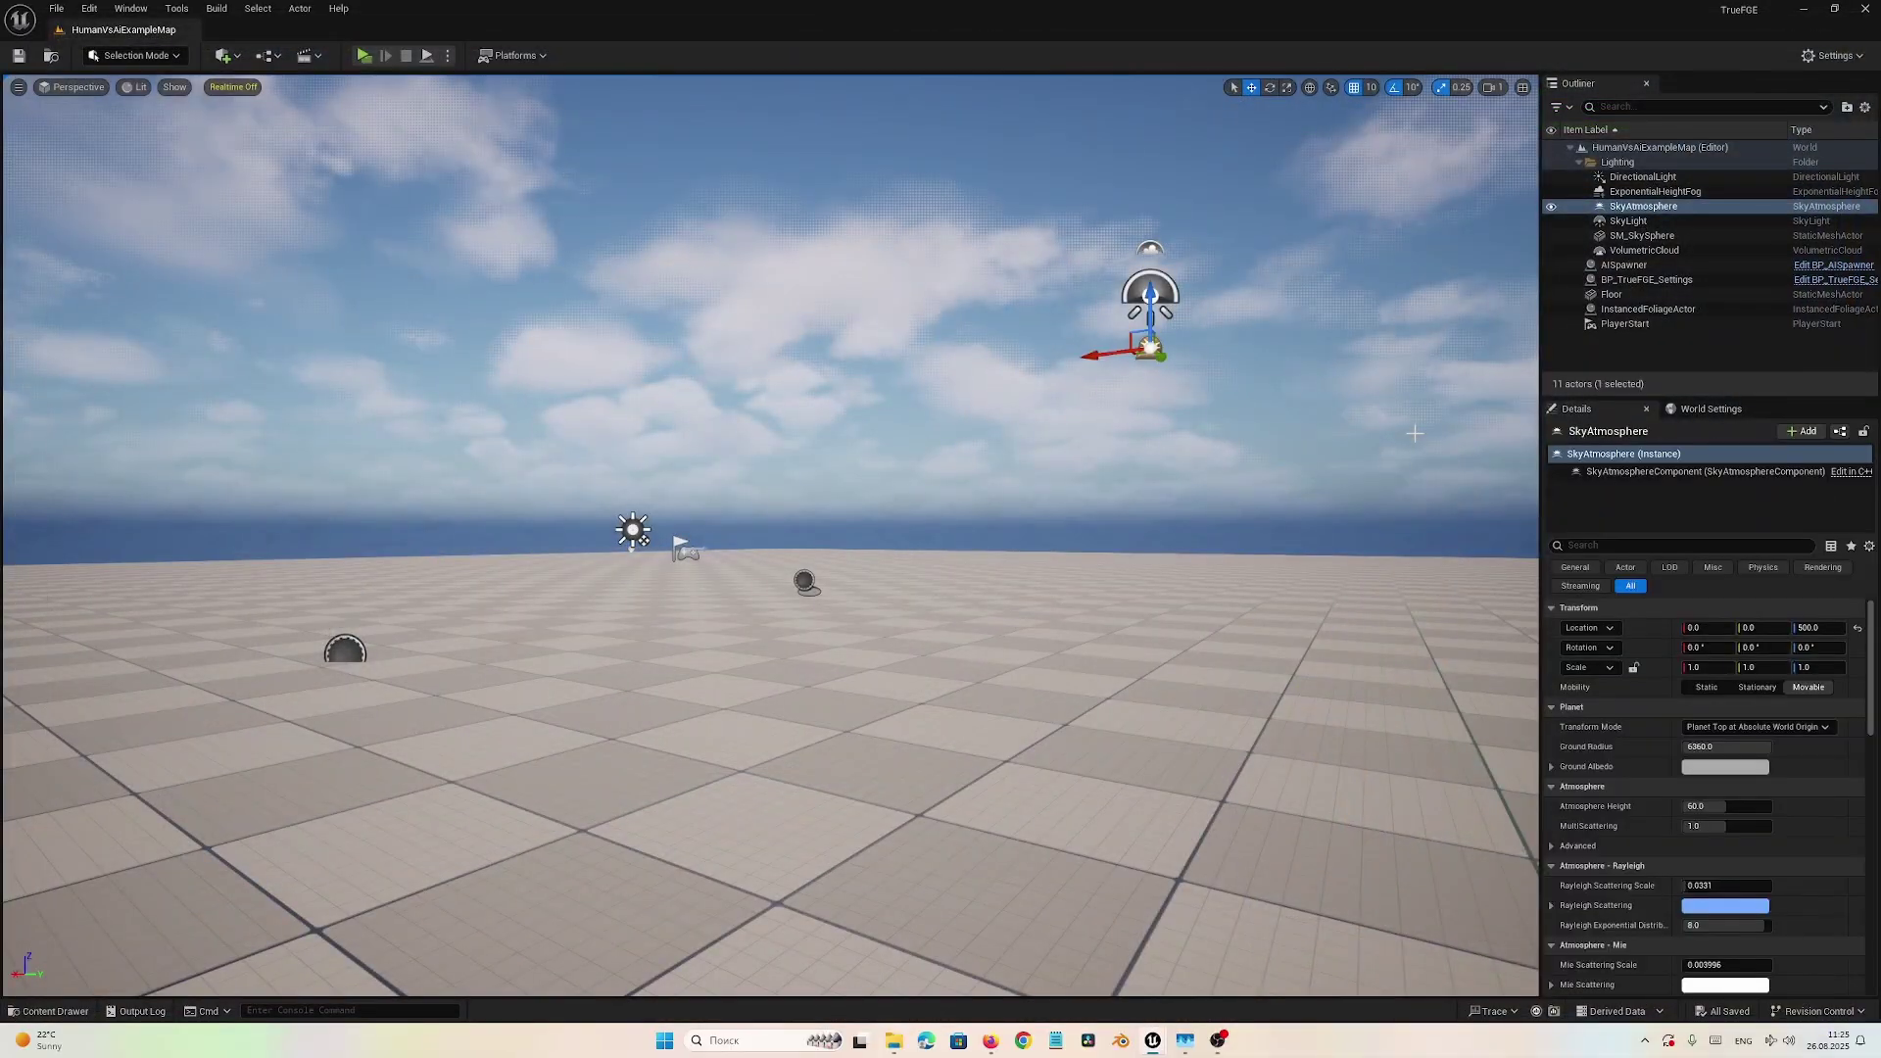
- Browse to Dodge_and_Evade_Anims > Anim_Seq and select all 36 dodge animation sequences
left_click(82, 1012)
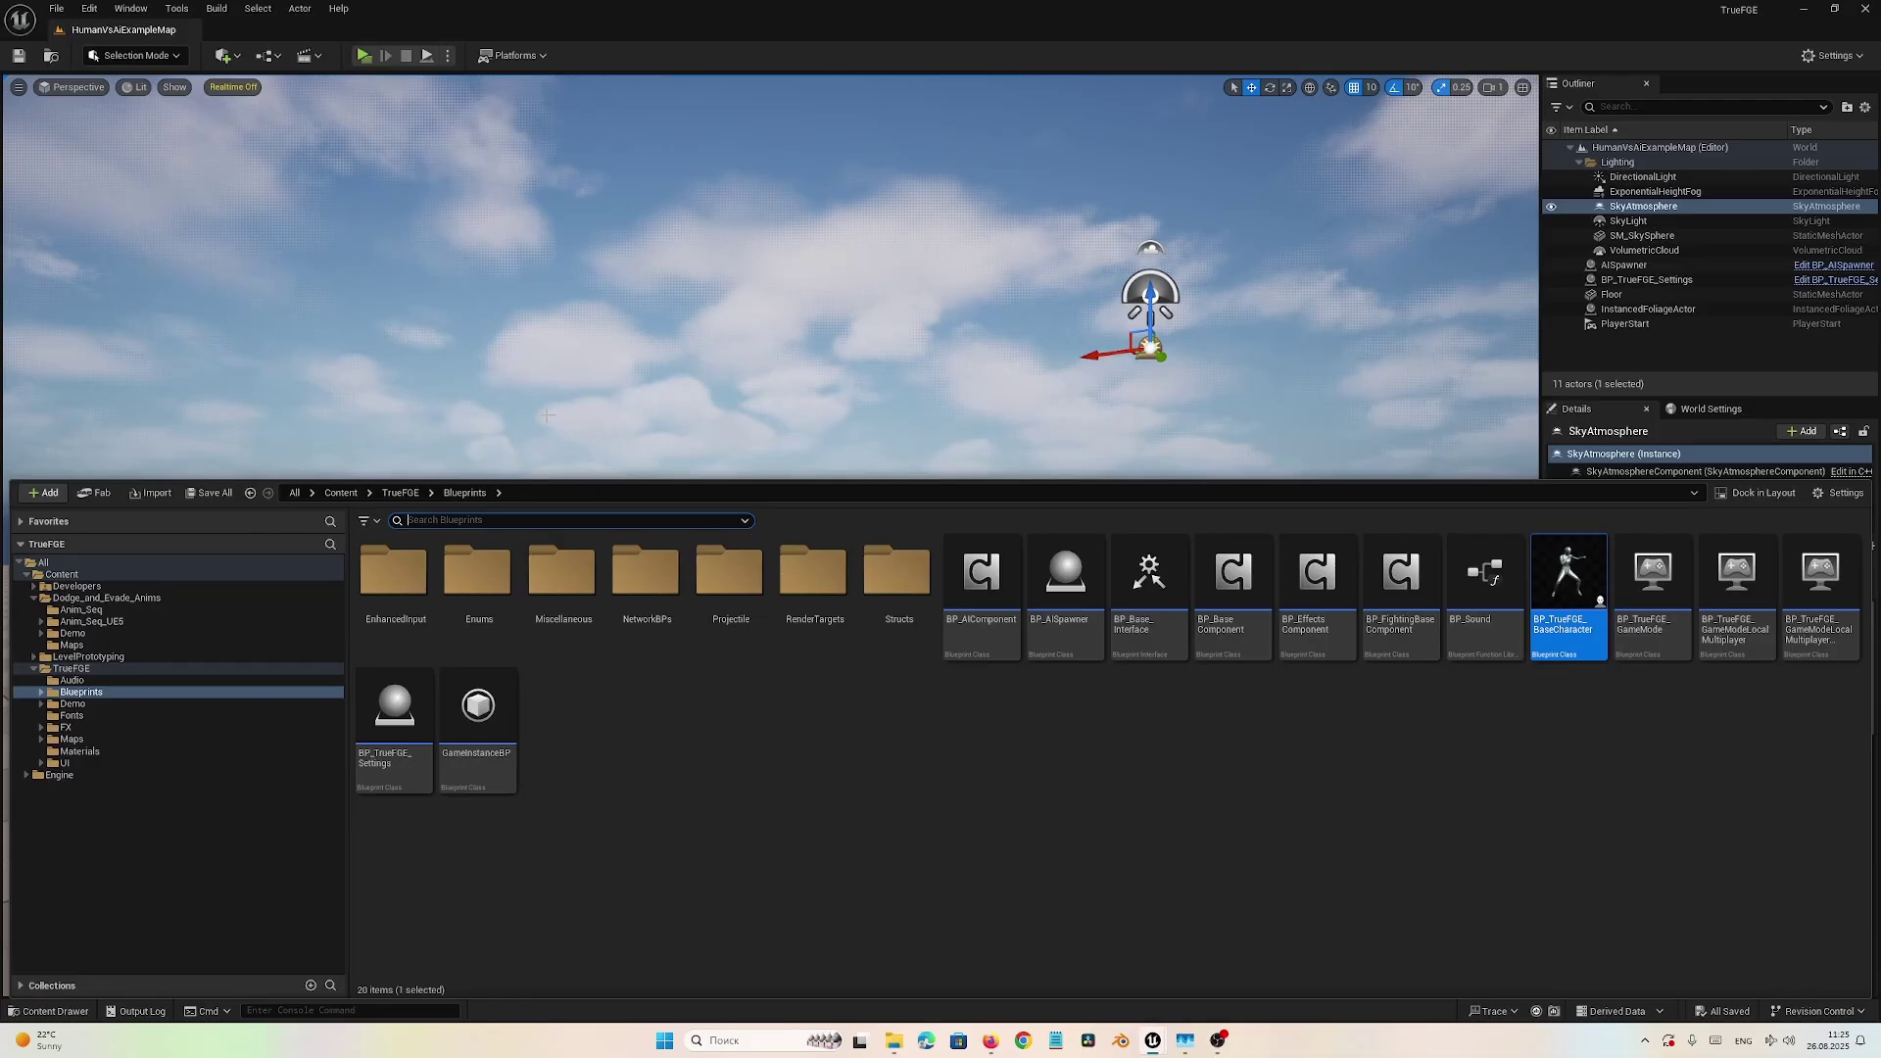
left_click(98, 598)
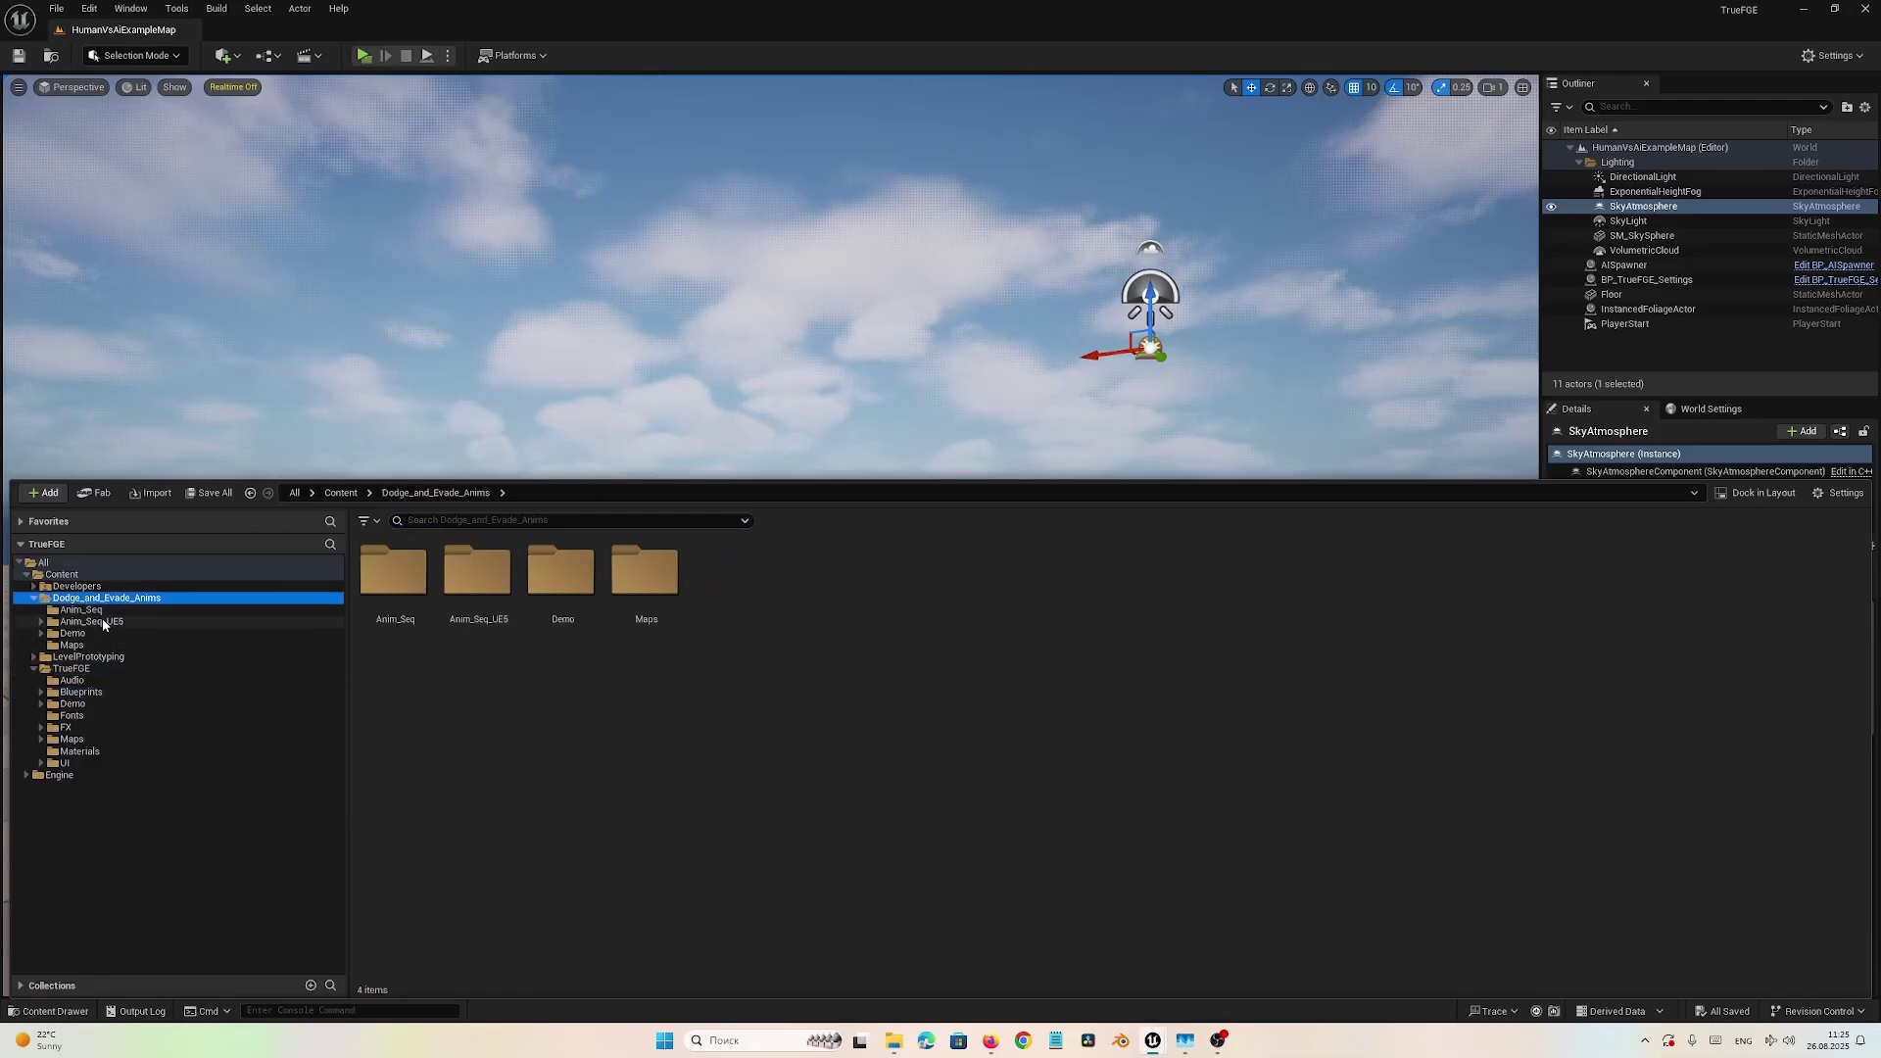
left_click(82, 609)
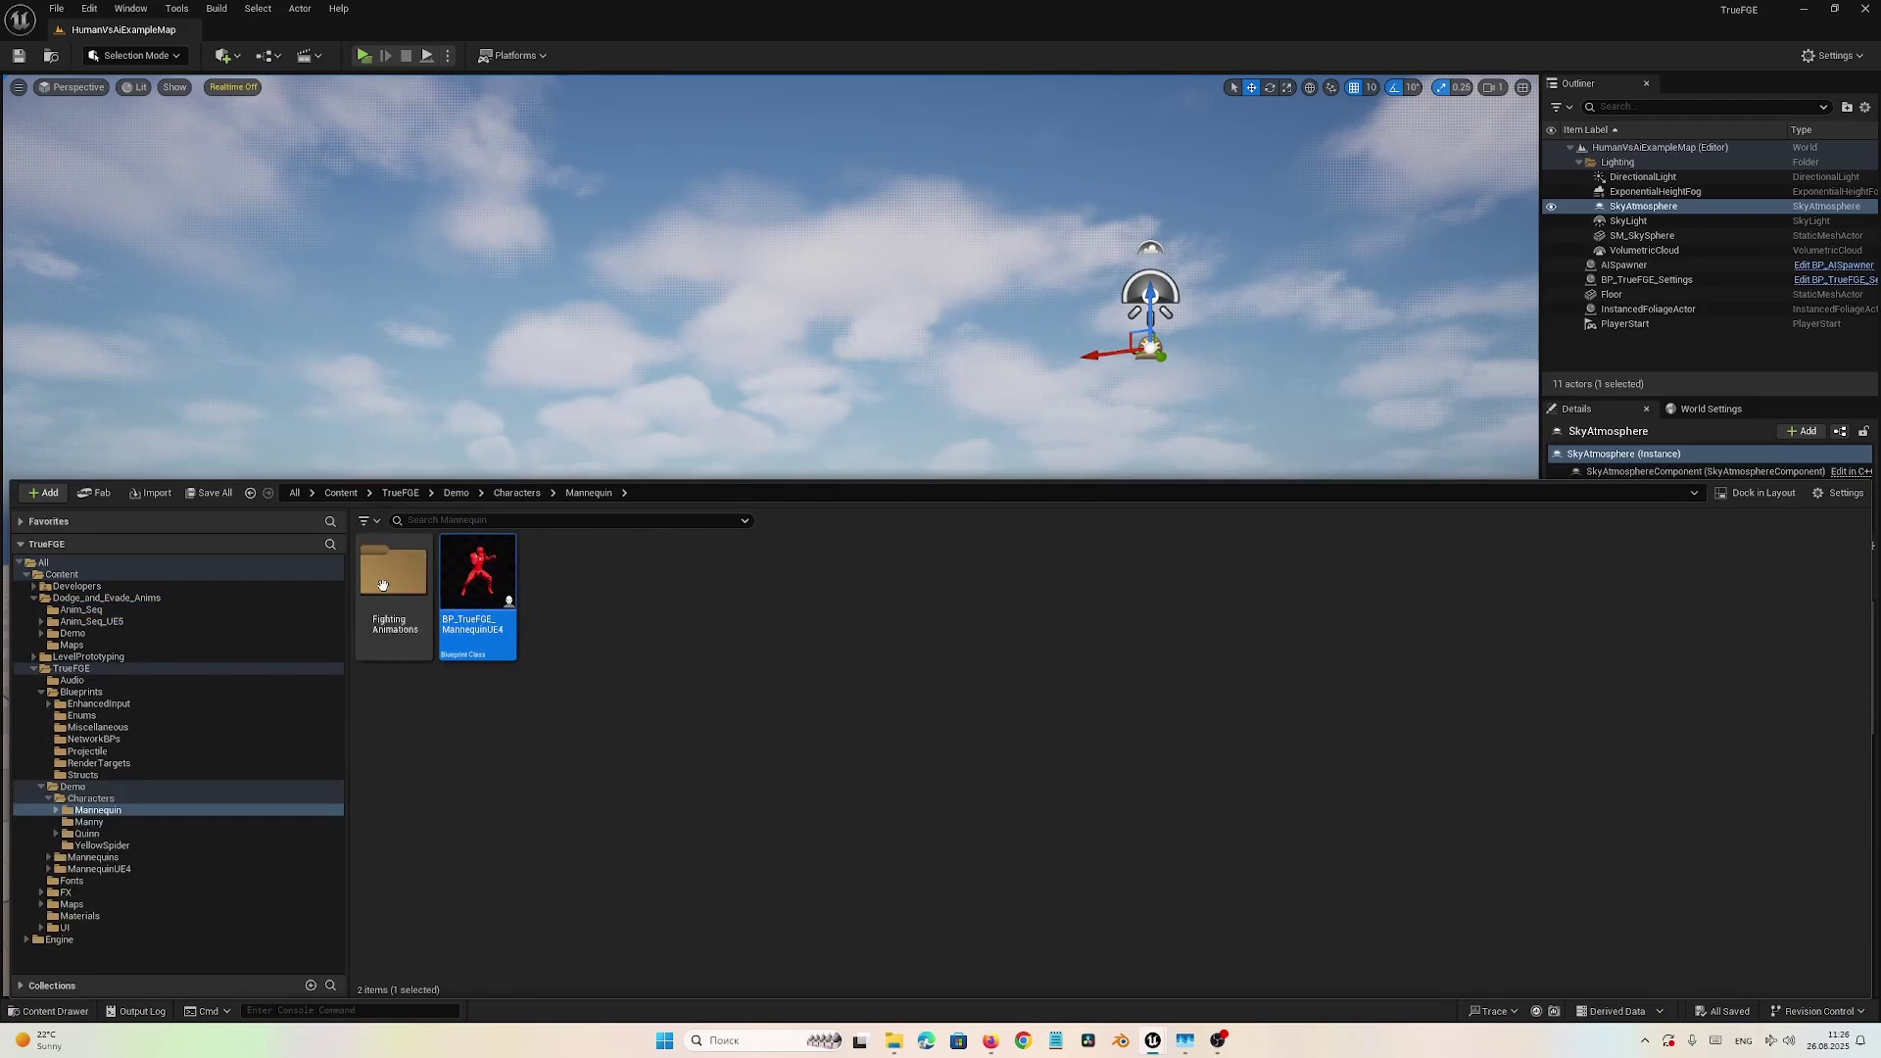
mouse_move(488, 610)
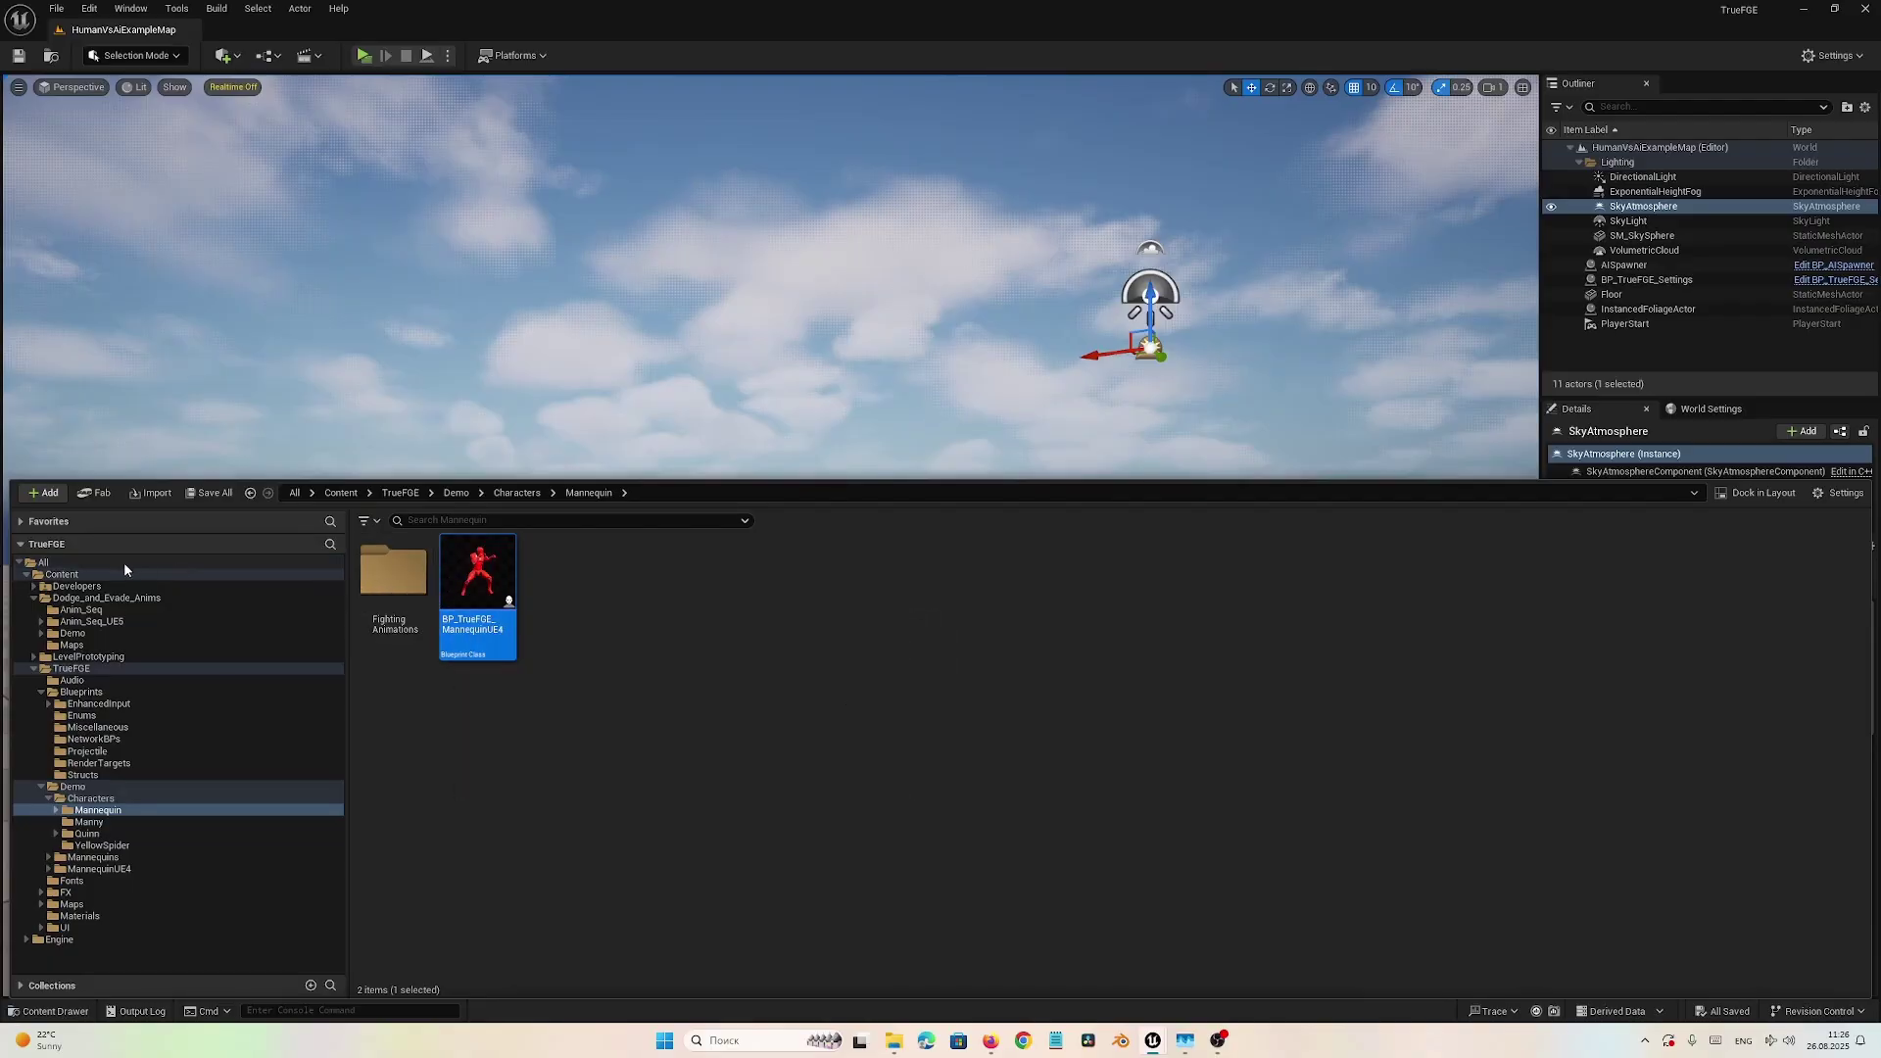
left_click(163, 608)
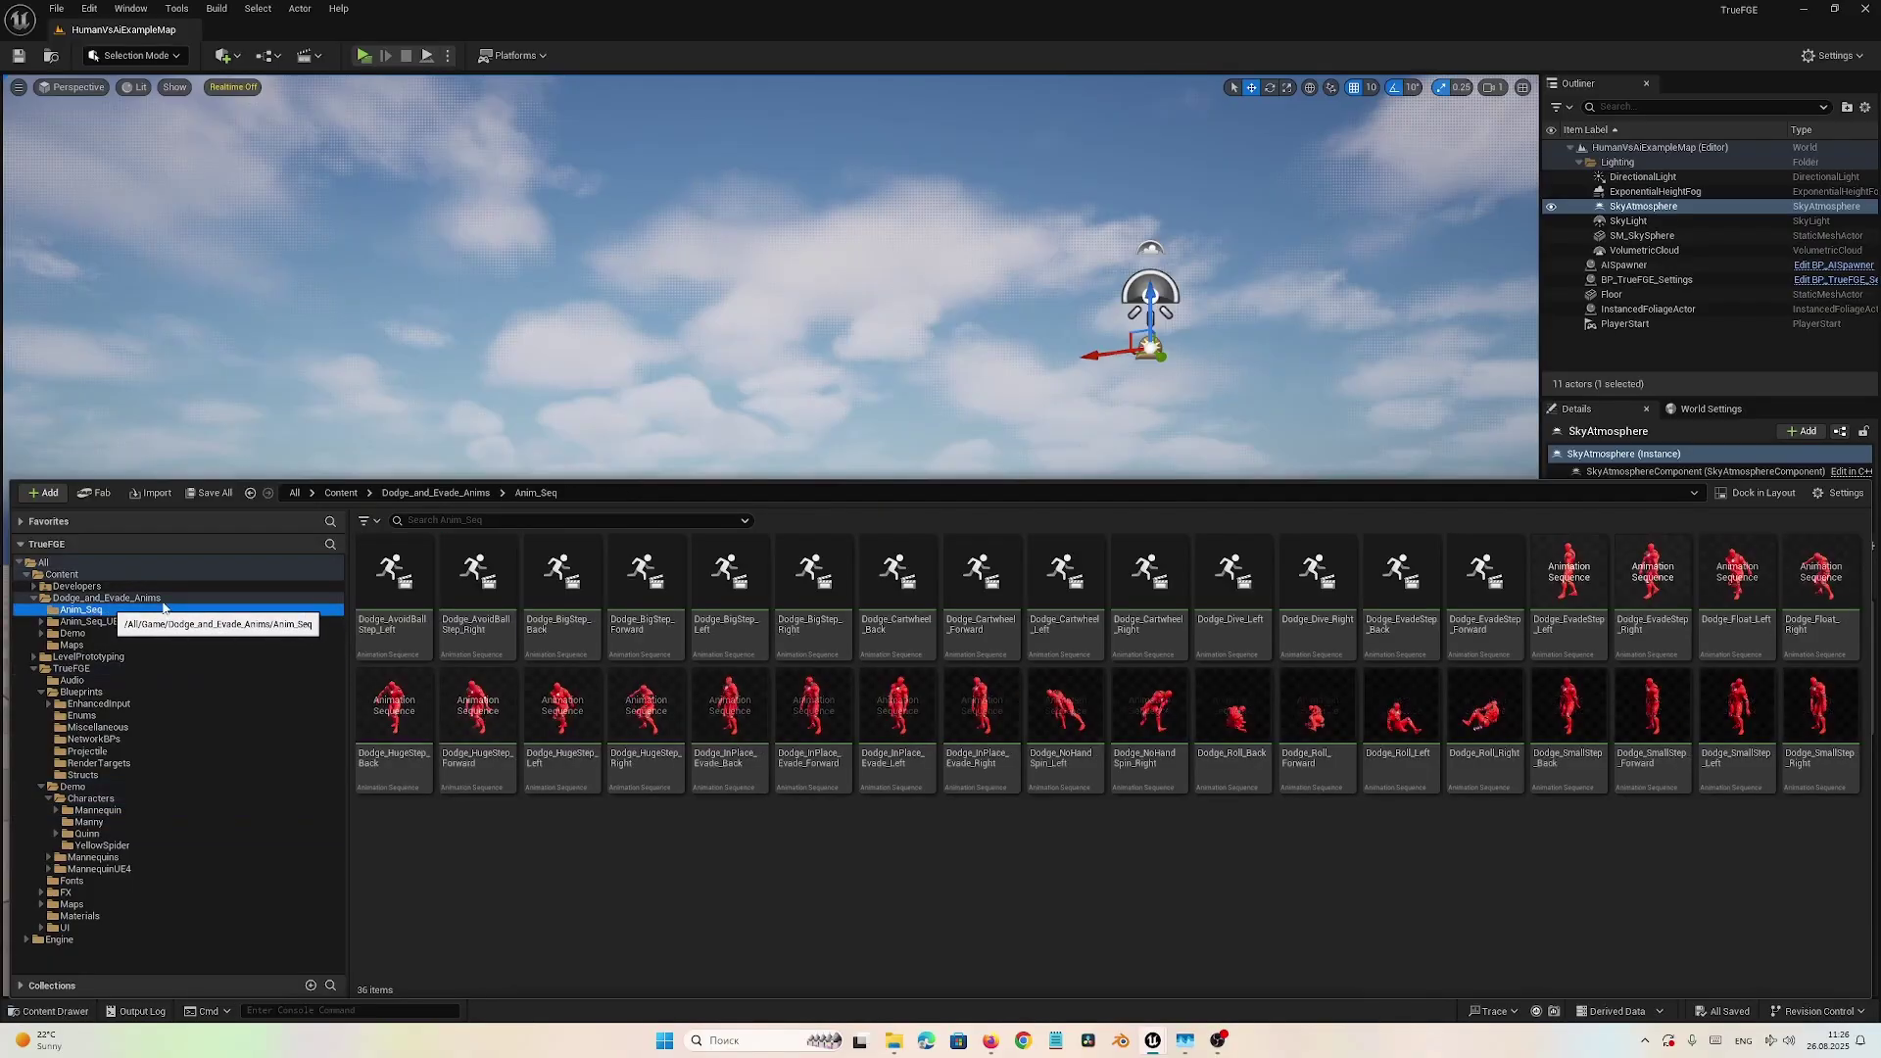
left_click(390, 583)
left_click(1815, 710, "shift")
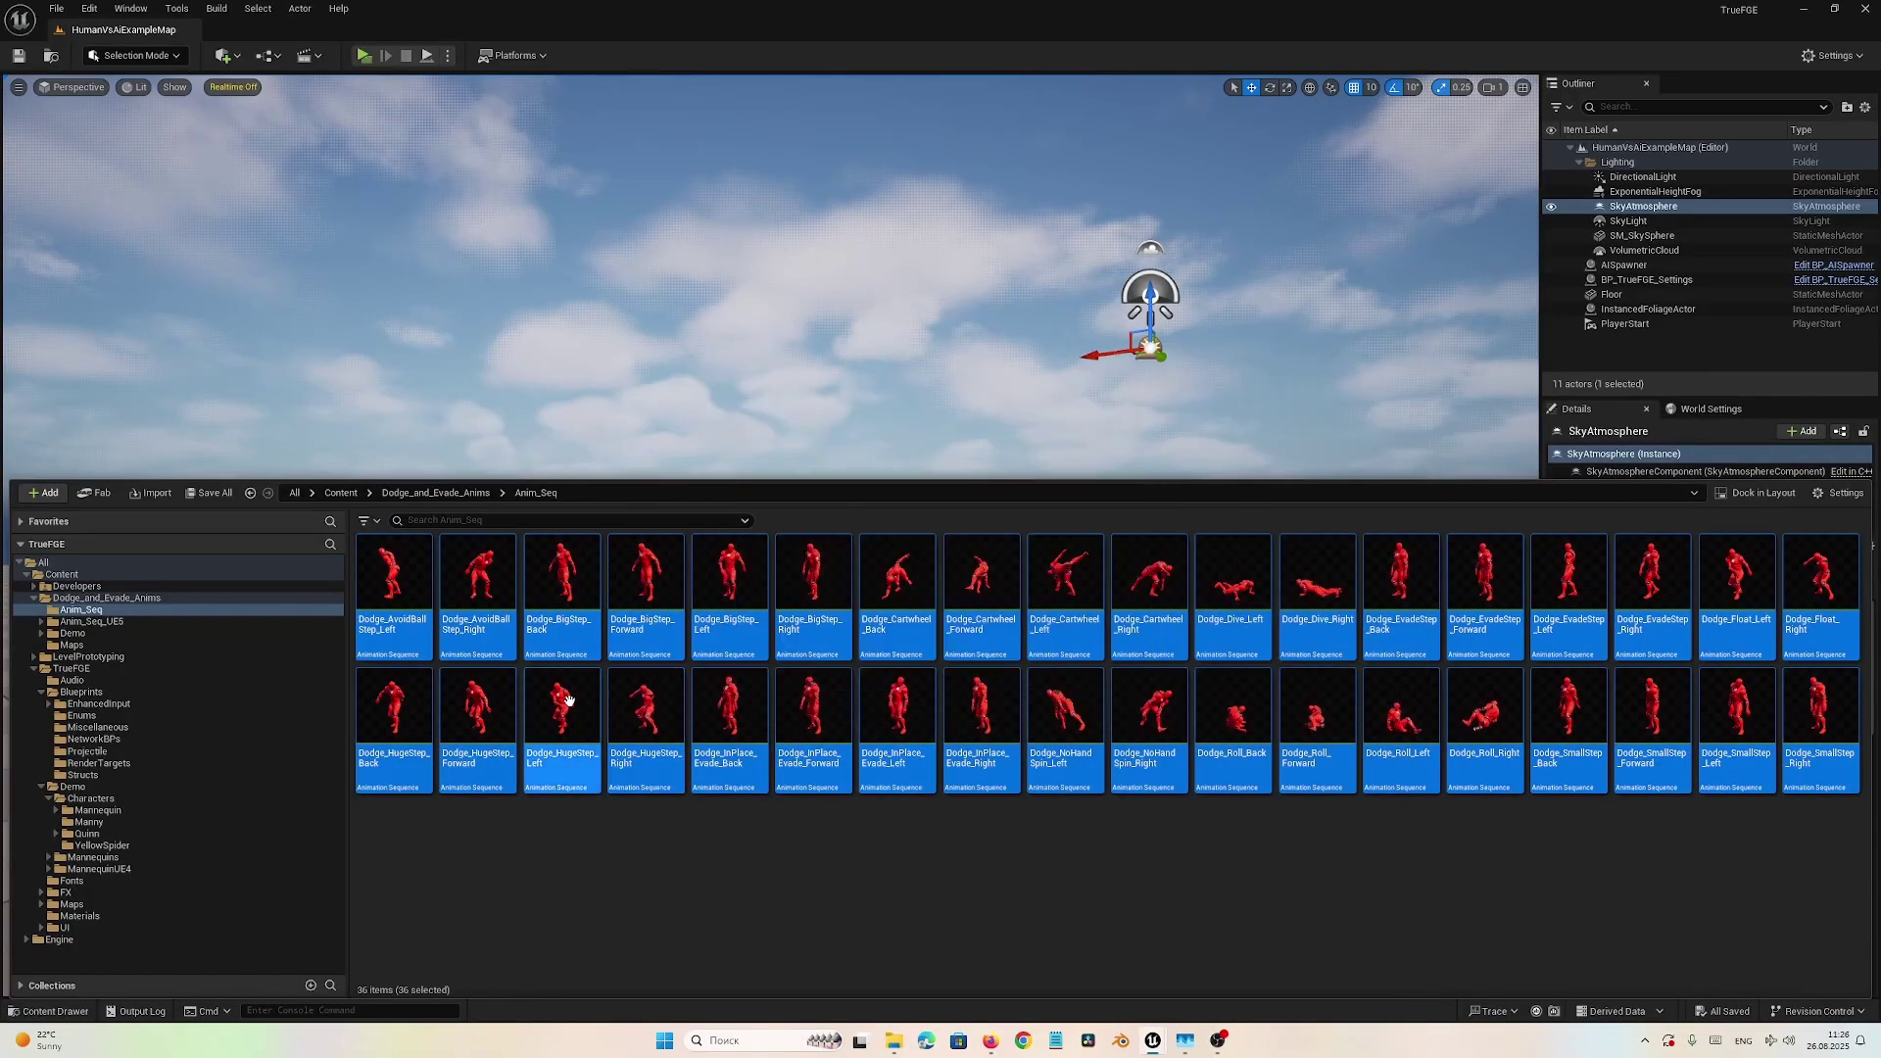
- Open BP_TrueFGE_MannequinUE4 from the Mannequin folder, review its 'dodge' montage slots, then close it
left_click(98, 810)
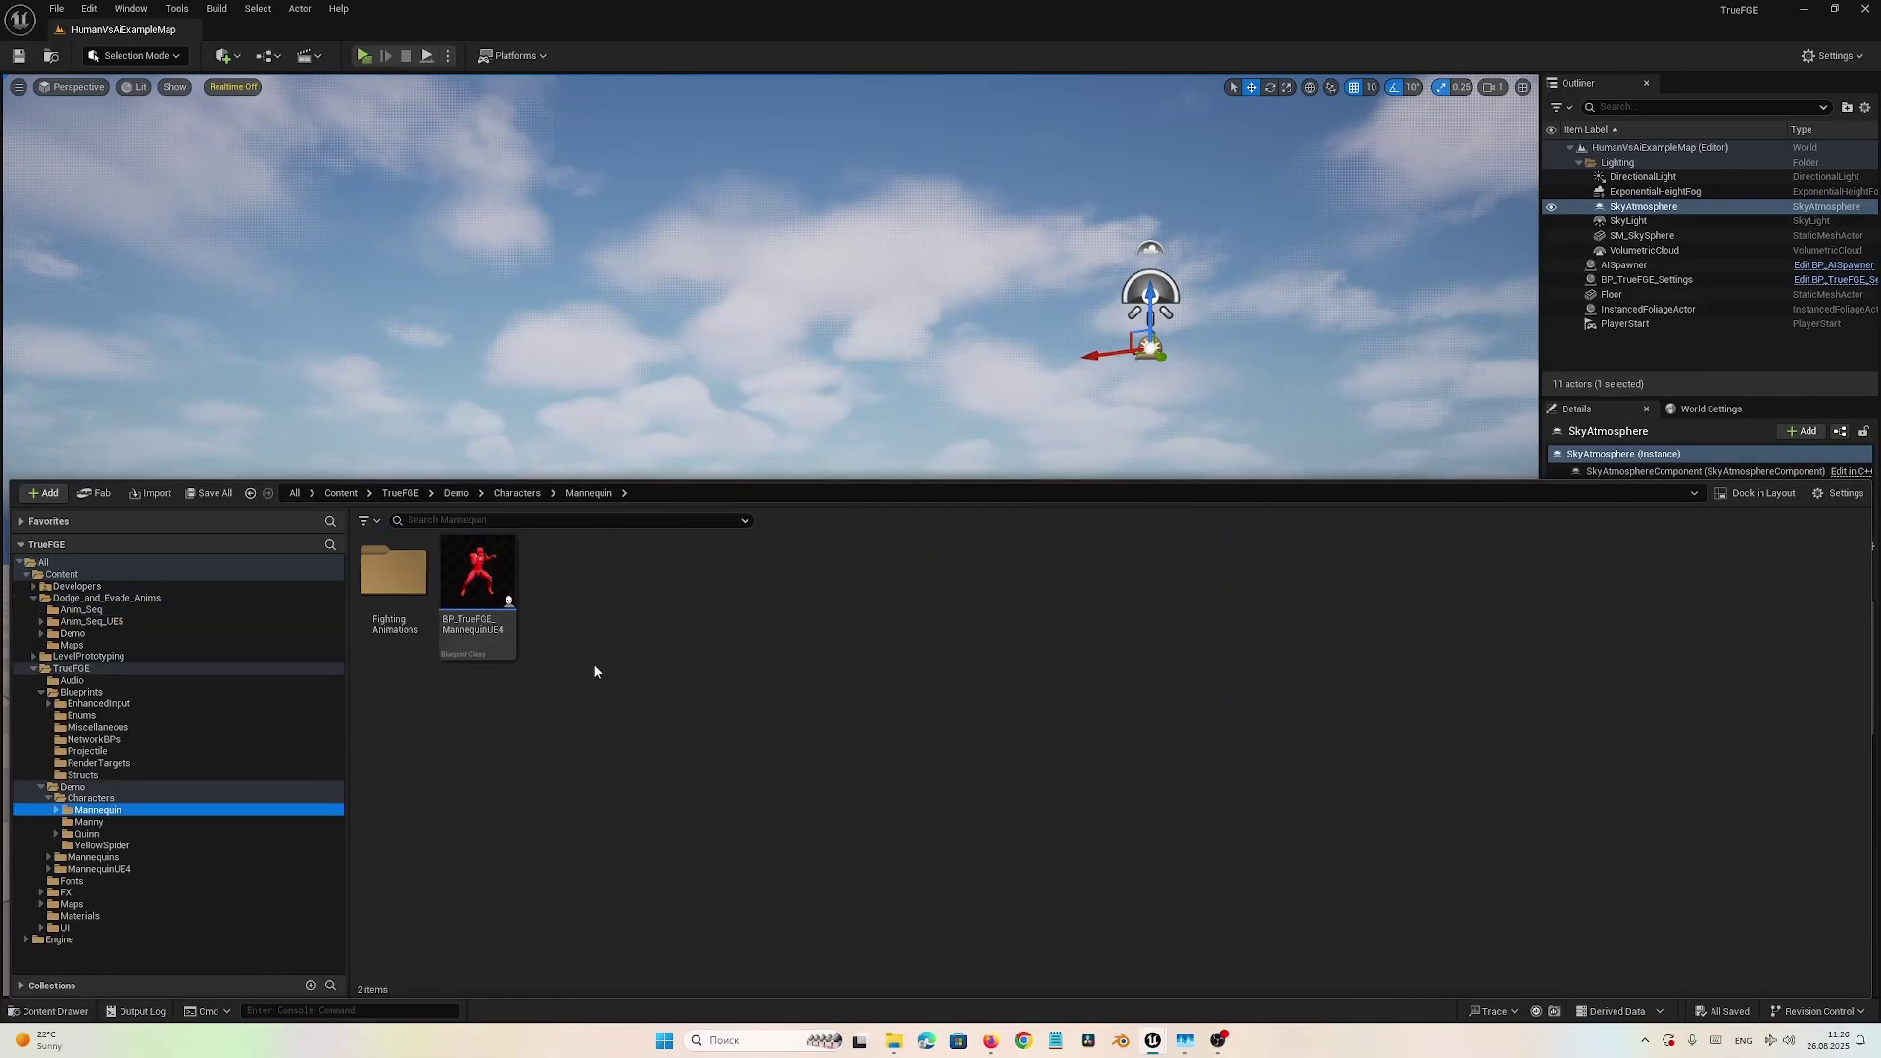
double_click(480, 576)
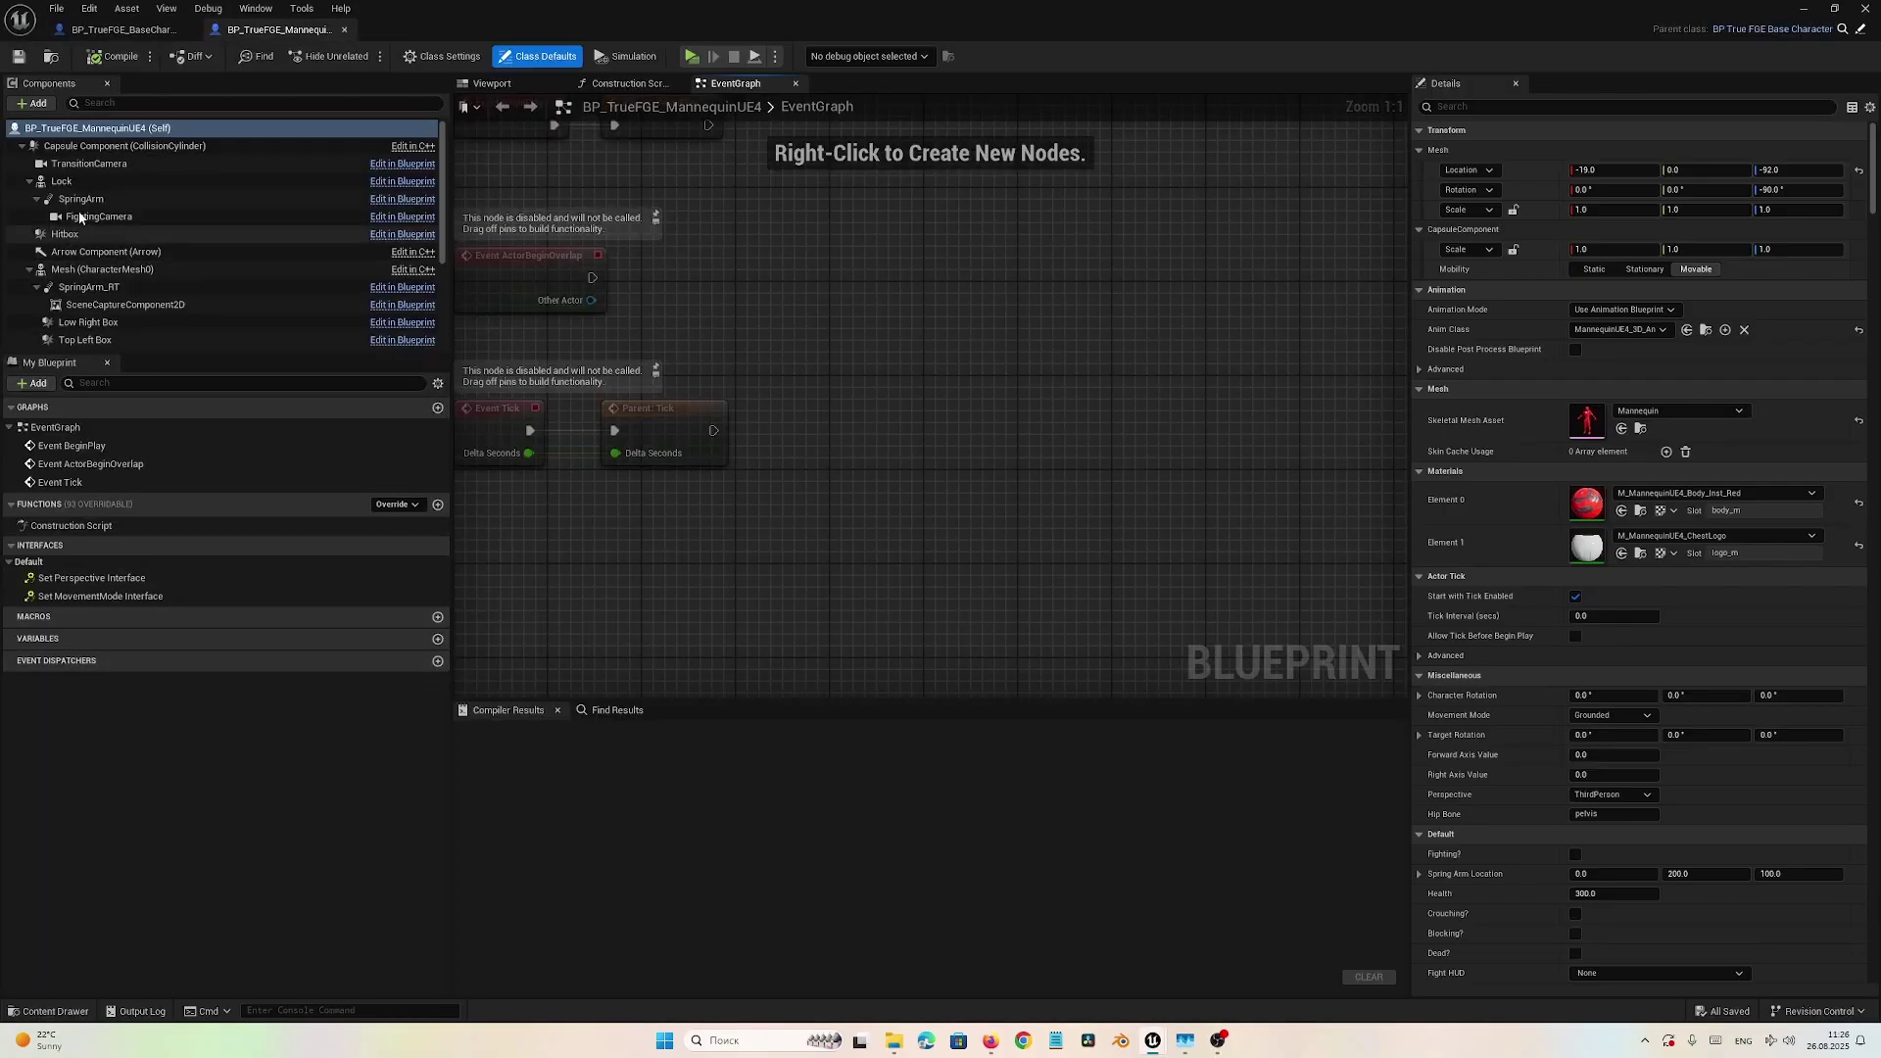
type("dodge")
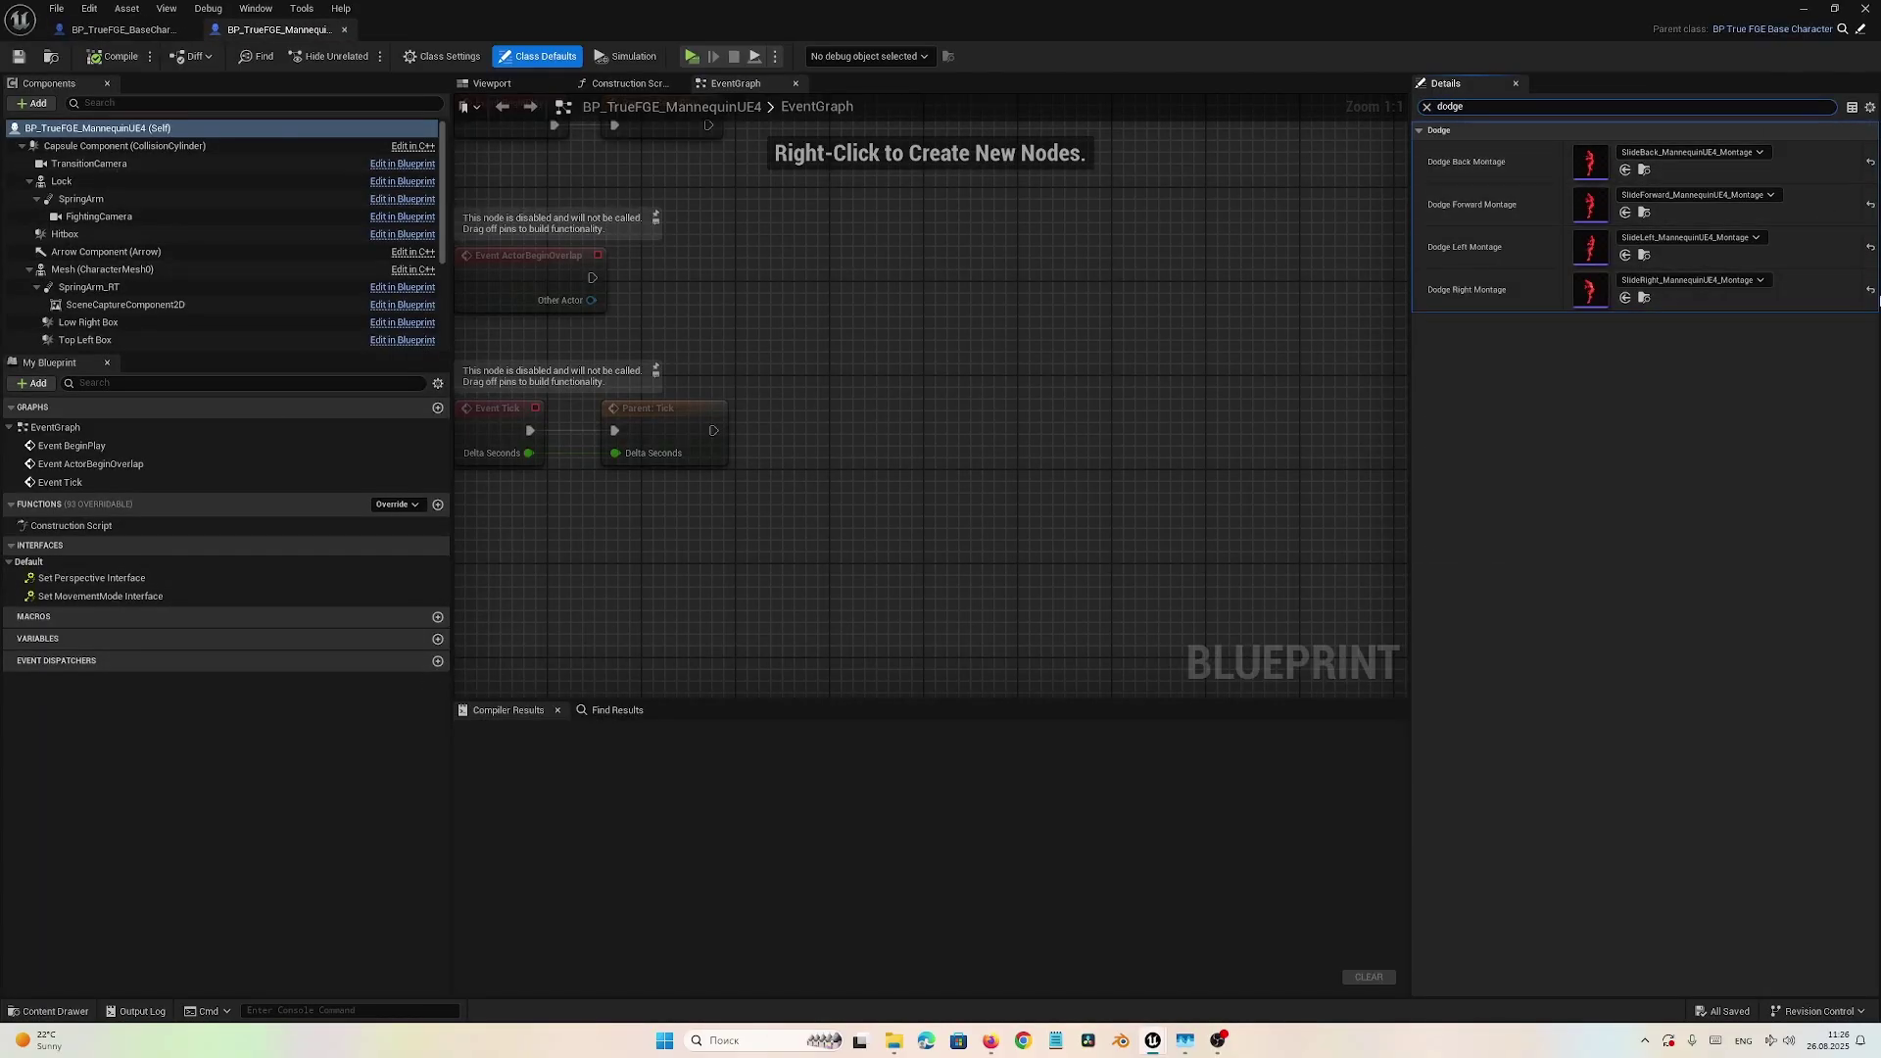
left_click(1866, 10)
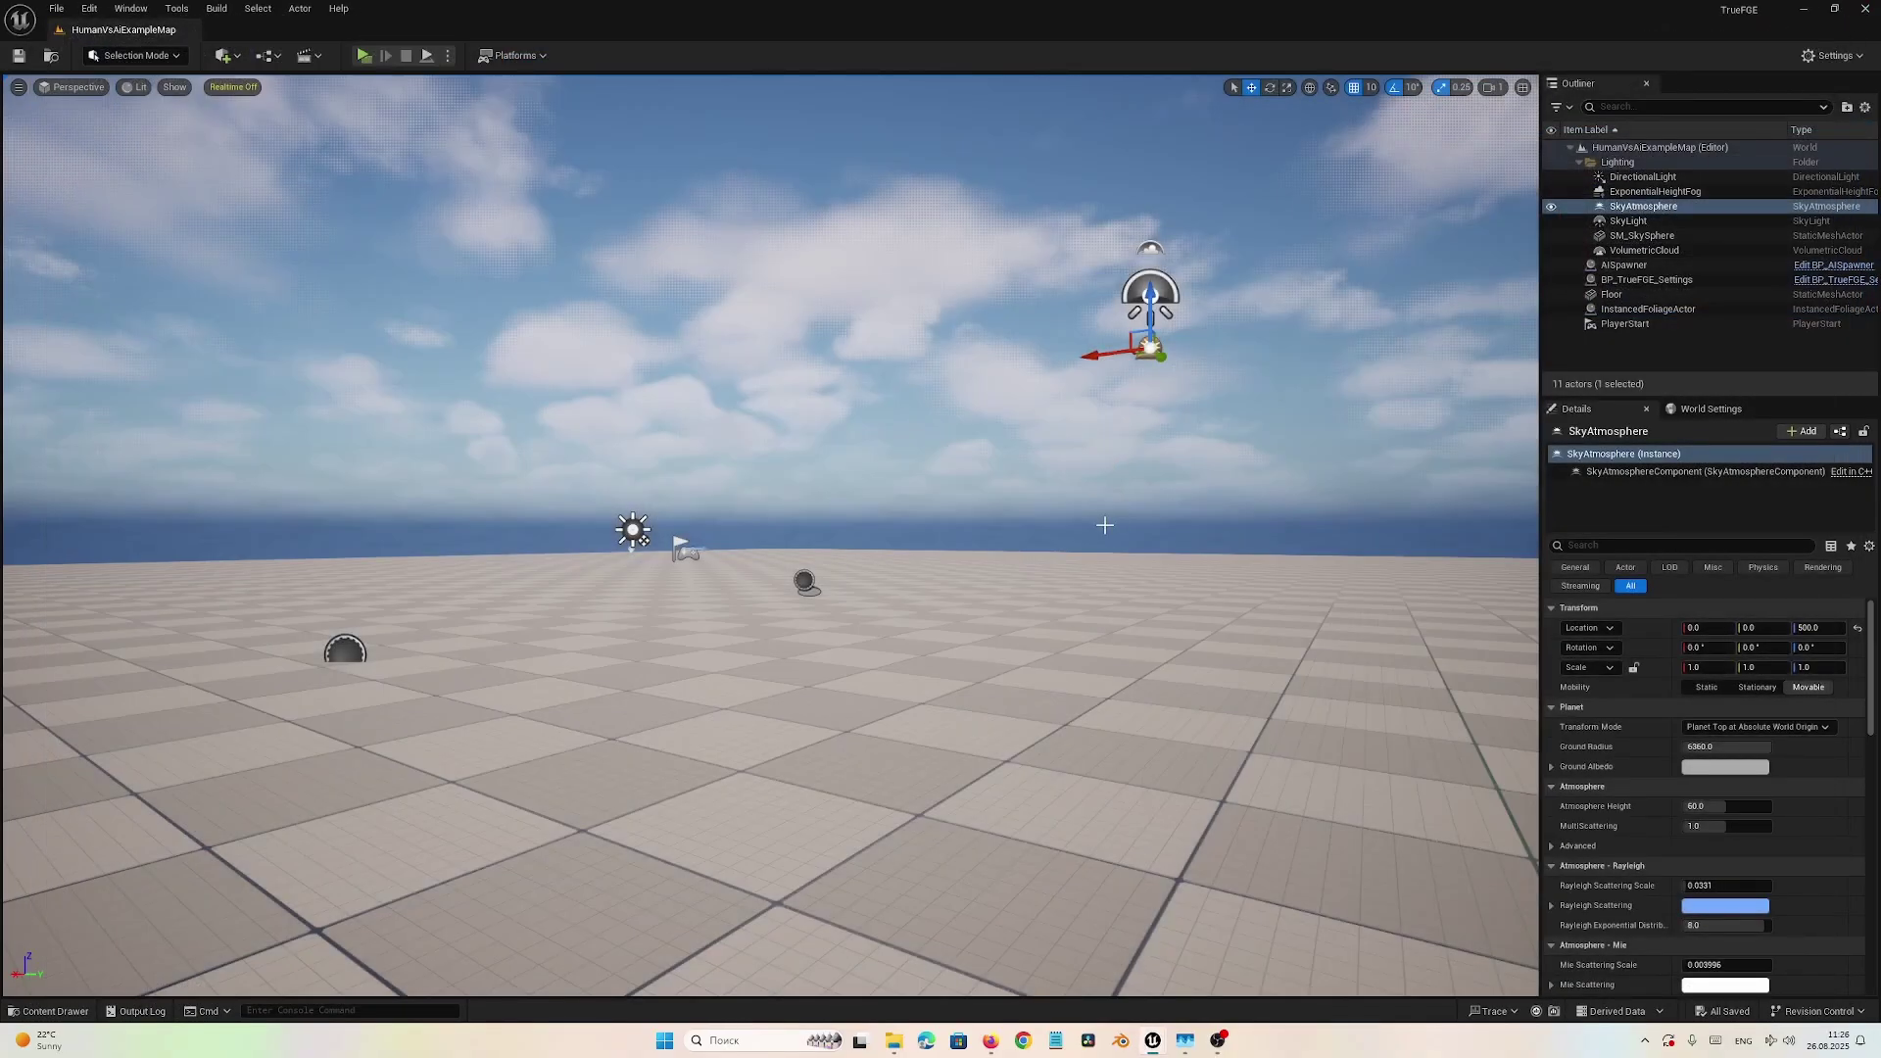